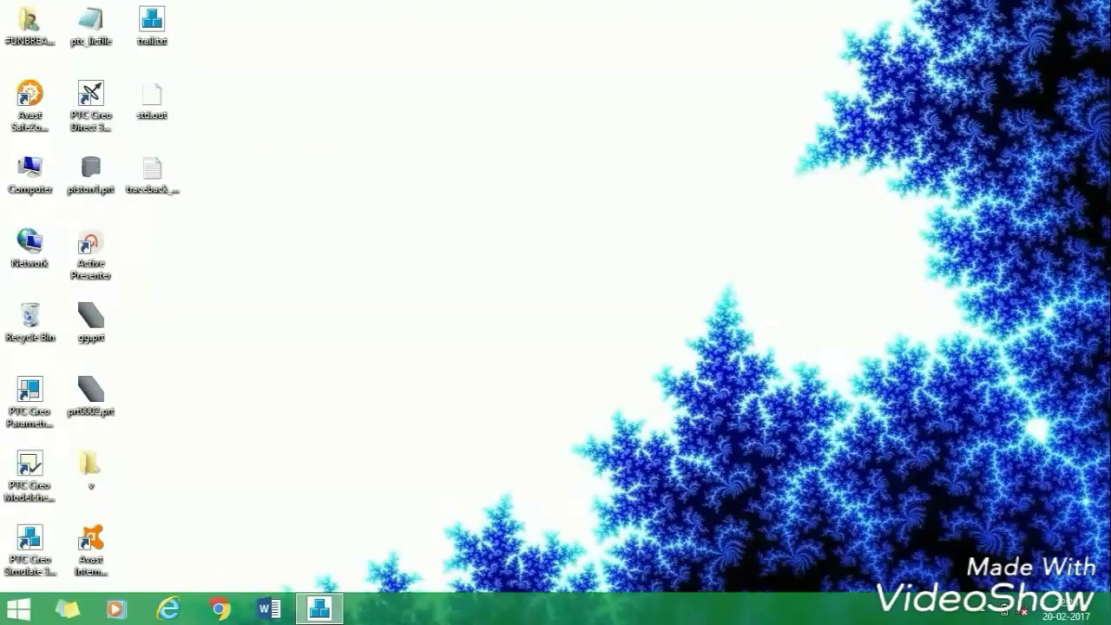
Step: Show the finished piston in Creo Simulate by orbiting it, then minimize that window
{"action": "left_click", "coordinate": [322, 610]}
{"action": "mouse_move", "coordinate": [479, 402]}
{"action": "middle_mouse_down"}
{"action": "mouse_move", "coordinate": [445, 379]}
{"action": "mouse_move", "coordinate": [480, 376]}
{"action": "mouse_move", "coordinate": [457, 347]}
{"action": "mouse_move", "coordinate": [503, 265]}
{"action": "mouse_move", "coordinate": [460, 322]}
{"action": "mouse_move", "coordinate": [464, 402]}
{"action": "mouse_move", "coordinate": [437, 382]}
{"action": "mouse_move", "coordinate": [460, 393]}
{"action": "middle_mouse_up"}
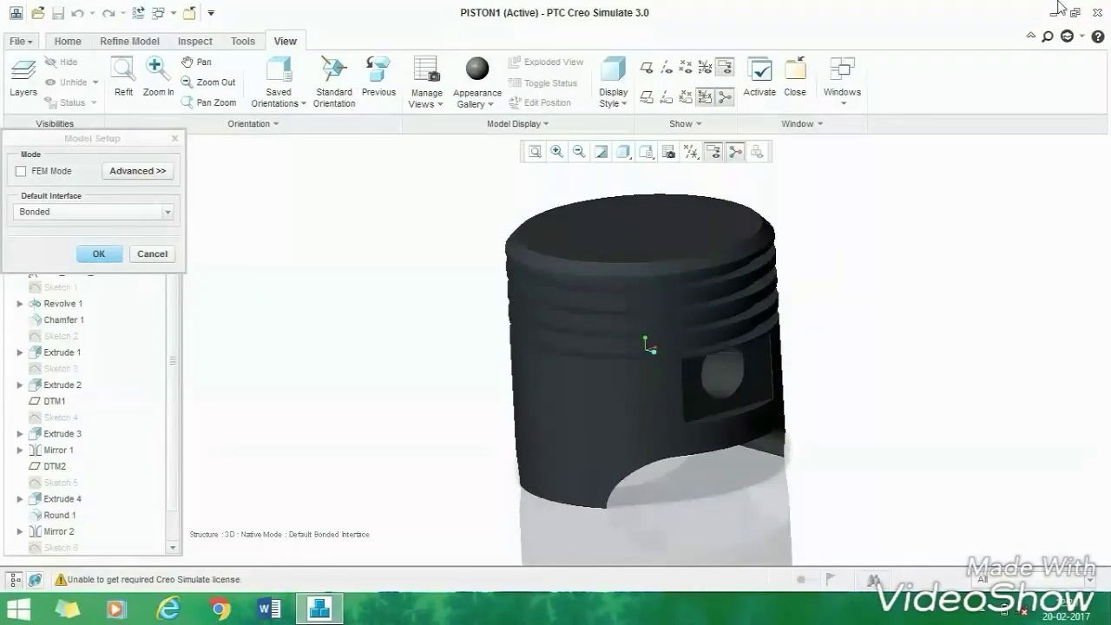
{"action": "left_click", "coordinate": [1058, 11]}
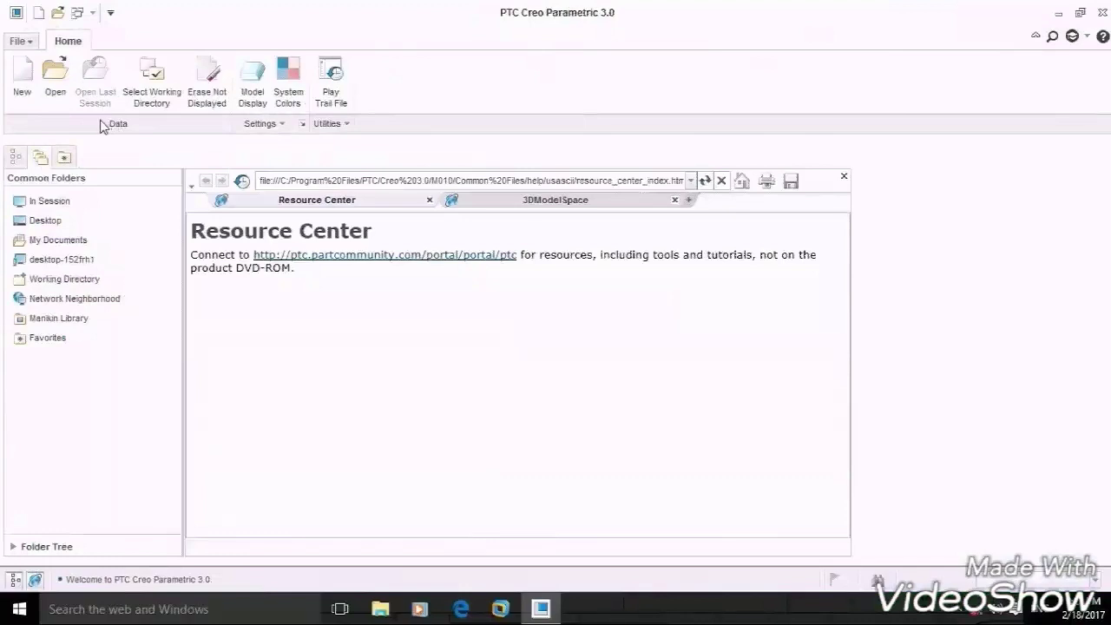
Step: Create a new solid part named piston6 from the mmns_part_solid template
{"action": "left_click", "coordinate": [23, 90]}
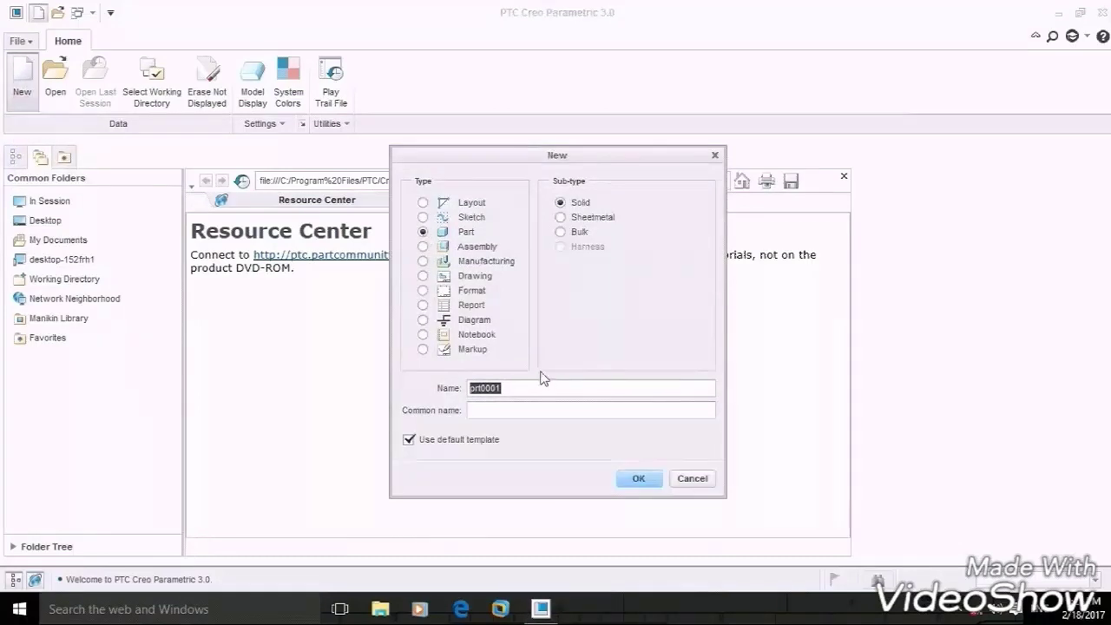
{"action": "type", "text": "piston6"}
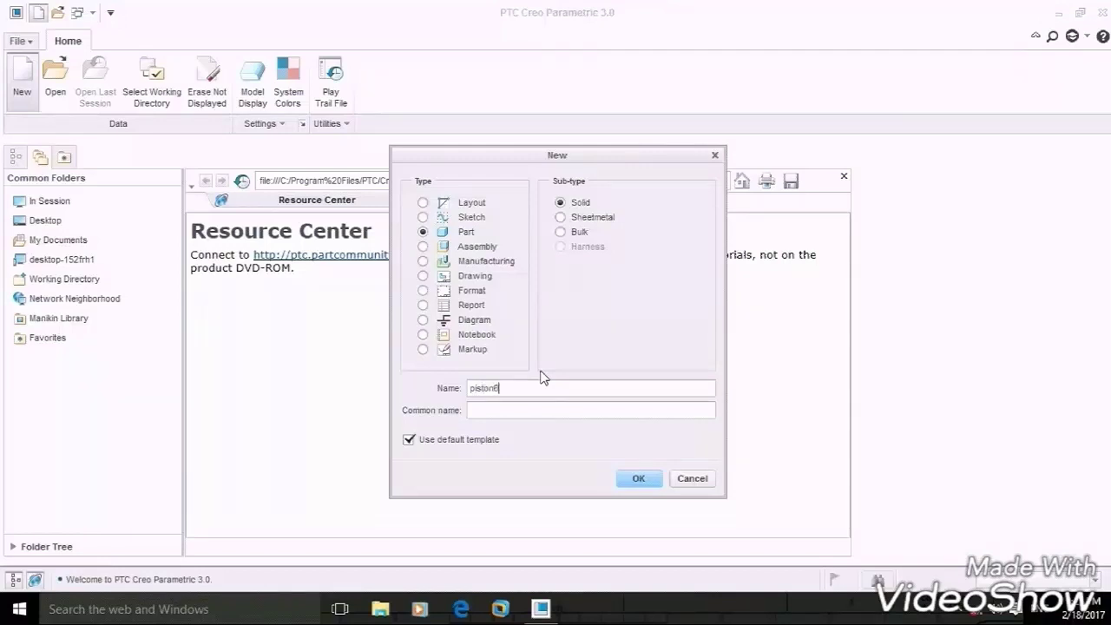
{"action": "left_click", "coordinate": [410, 441]}
{"action": "left_click", "coordinate": [639, 478]}
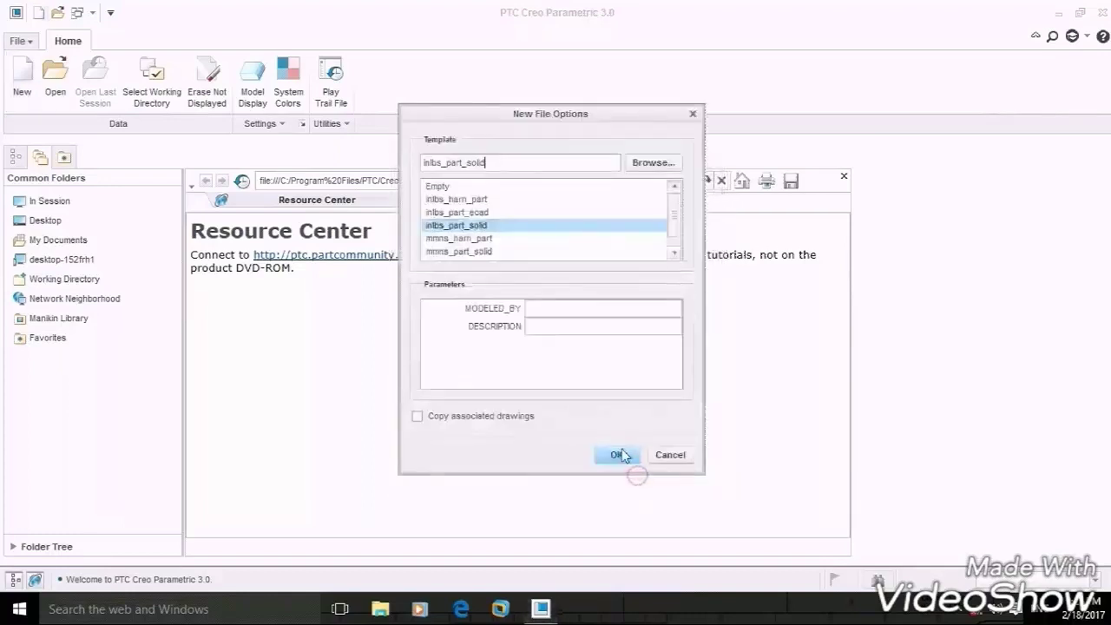
{"action": "left_click", "coordinate": [472, 252]}
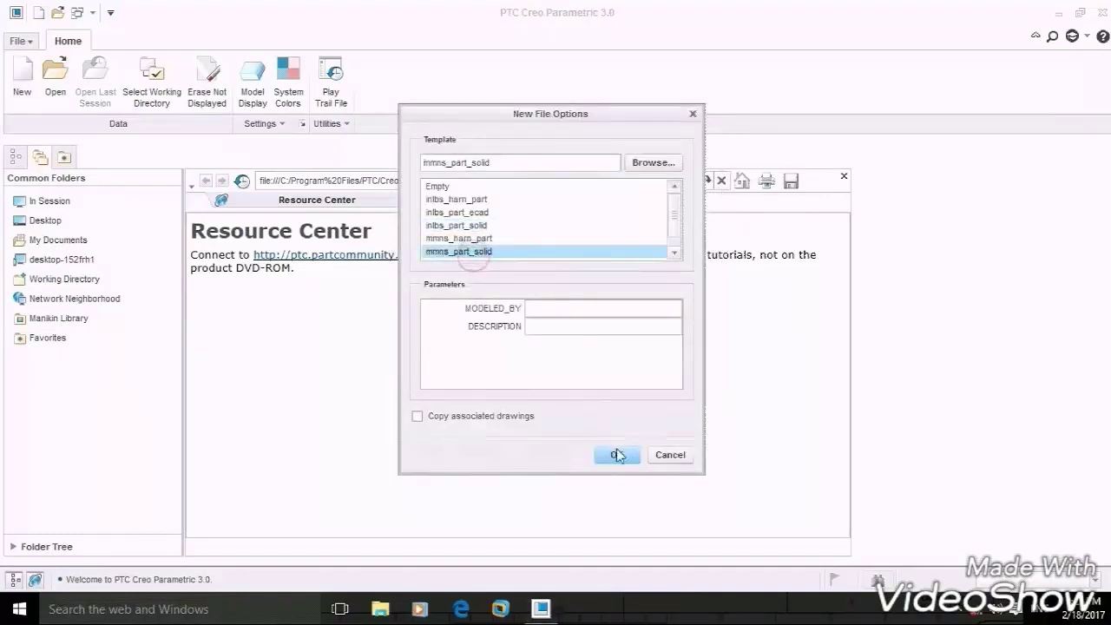
{"action": "left_click", "coordinate": [616, 455]}
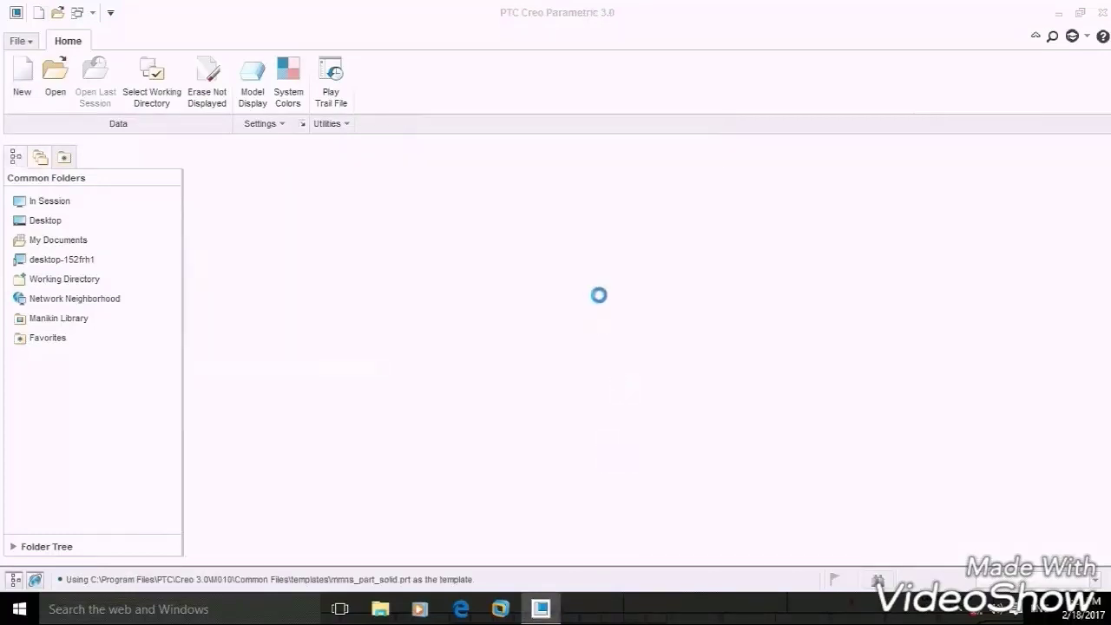
Step: Start Sketch 1 on the FRONT datum plane, viewed face-on
{"action": "left_click", "coordinate": [521, 273]}
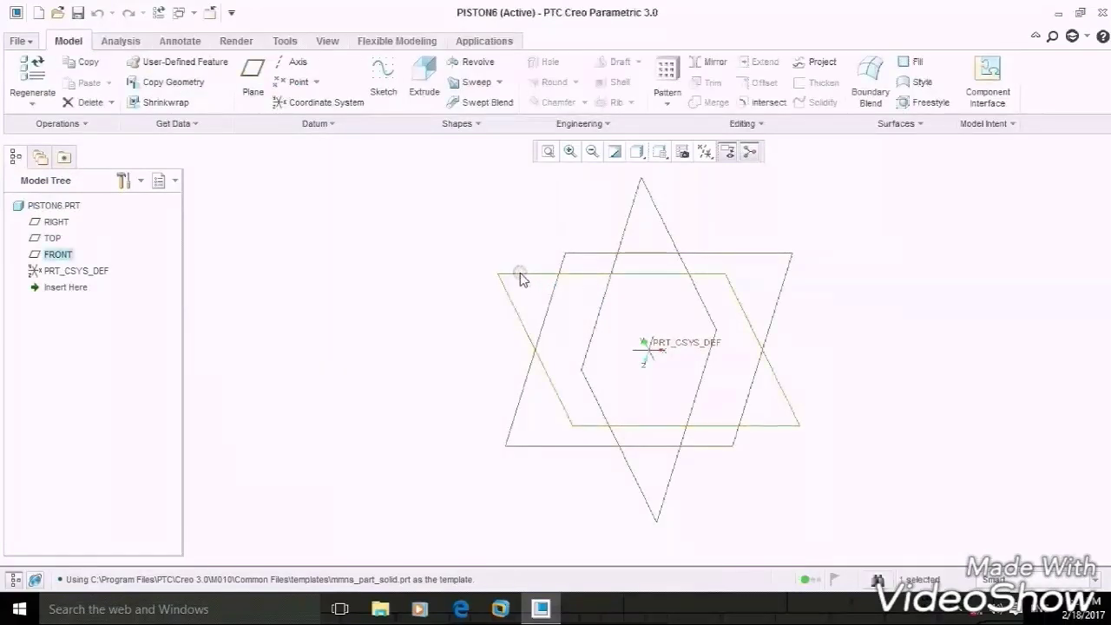
{"action": "left_click", "coordinate": [383, 78]}
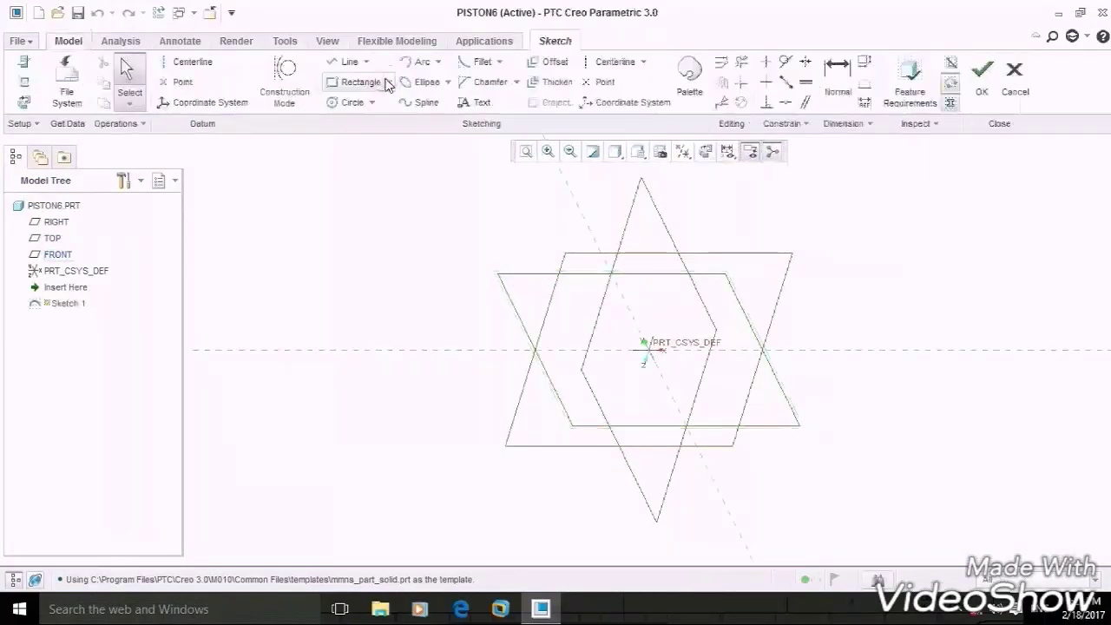
{"action": "left_click", "coordinate": [706, 161]}
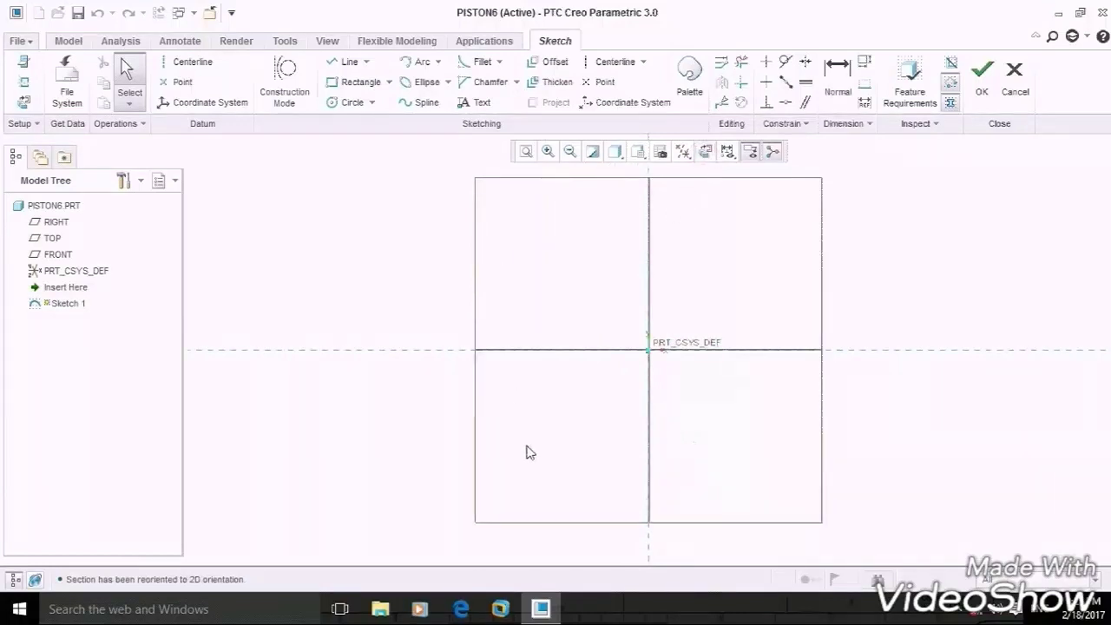
Step: Review the dimensioned piston reference drawing, then return to the sketch
{"action": "left_click", "coordinate": [540, 608]}
{"action": "left_click_drag", "start_coordinate": [250, 45], "coordinate": [898, 533]}
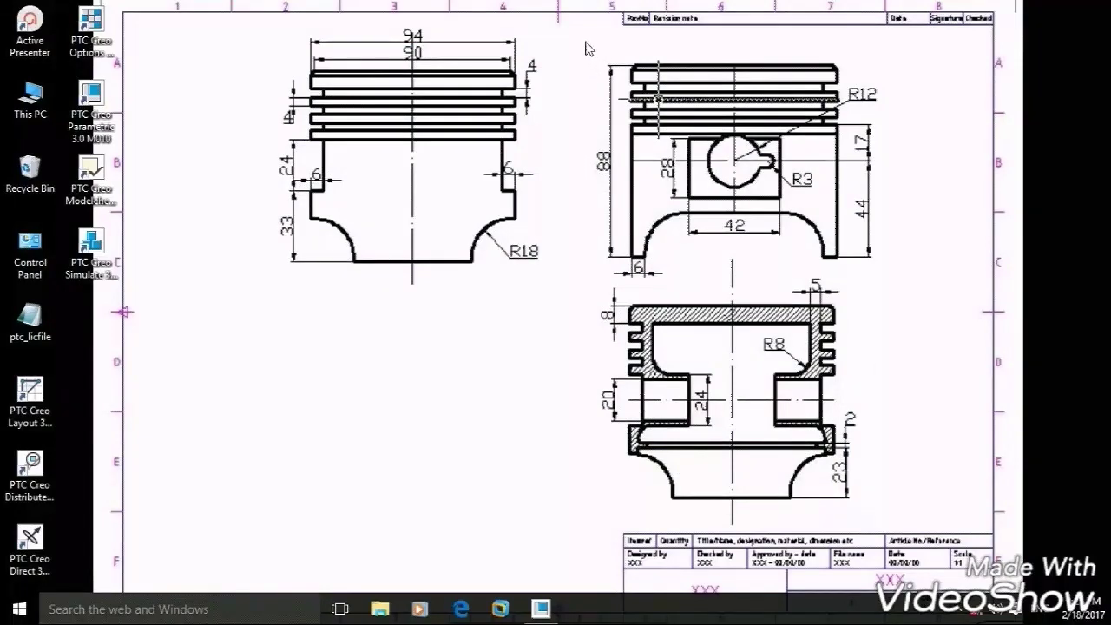
{"action": "left_click_drag", "start_coordinate": [574, 39], "coordinate": [734, 264]}
{"action": "left_click", "coordinate": [544, 610]}
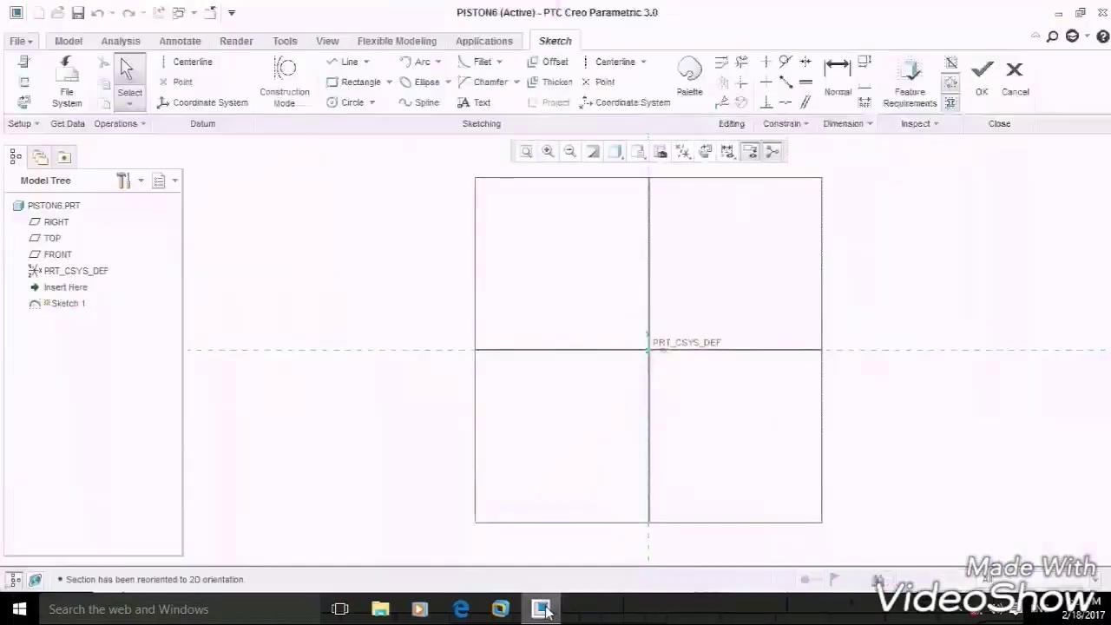
Step: Draw a horizontal line left from the vertical axis and set its length to 47
{"action": "left_click", "coordinate": [328, 64]}
{"action": "left_click", "coordinate": [649, 213]}
{"action": "left_click", "coordinate": [547, 214]}
{"action": "middle_click", "coordinate": [521, 226]}
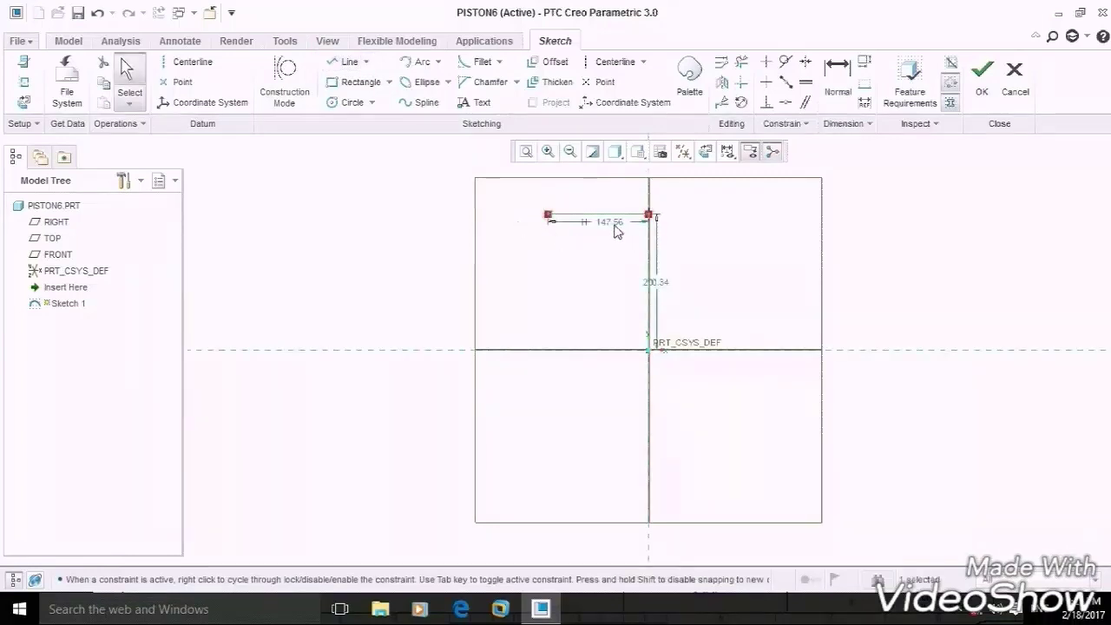
{"action": "left_click_drag", "start_coordinate": [613, 228], "coordinate": [613, 199]}
{"action": "double_click", "coordinate": [611, 197]}
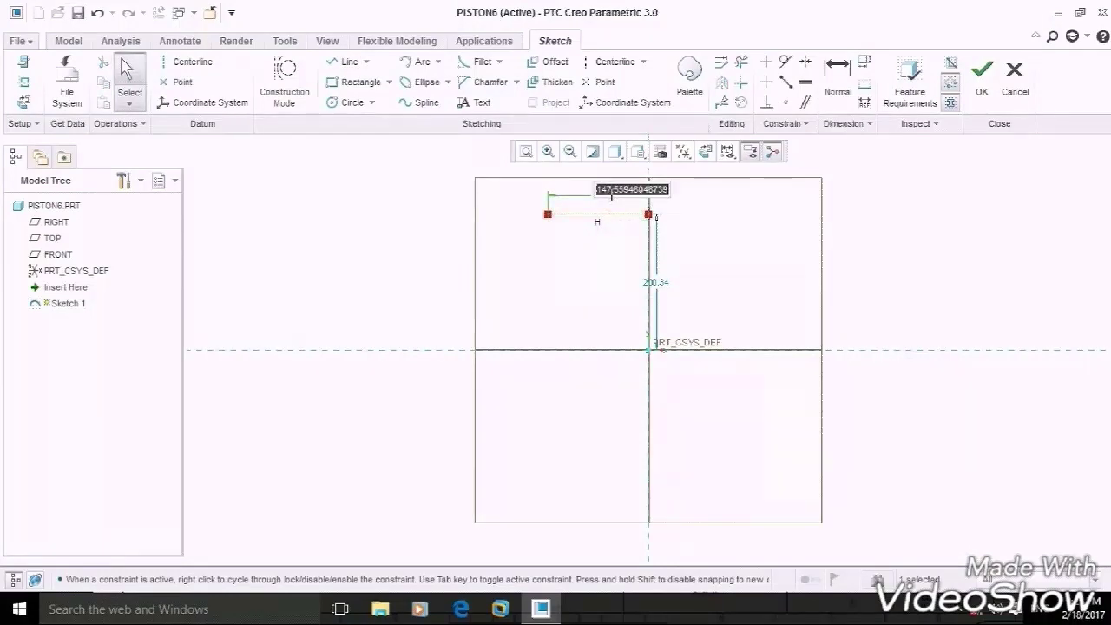
{"action": "type", "text": "47"}
{"action": "key", "text": "Return"}
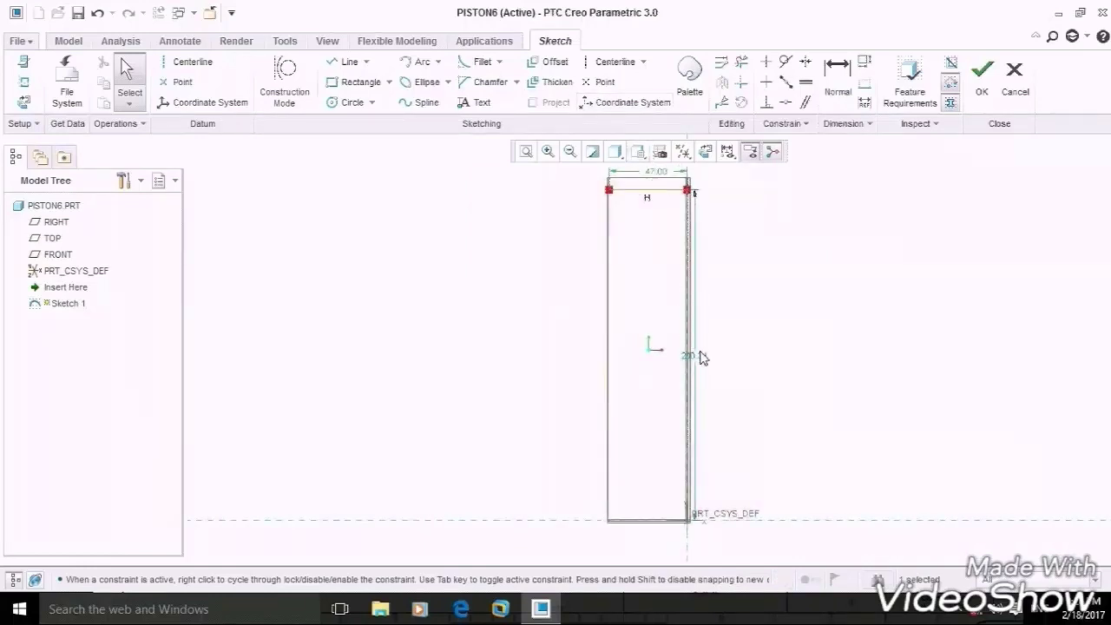
Step: Dimension the line 88 above the horizontal reference
{"action": "left_click_drag", "start_coordinate": [701, 356], "coordinate": [522, 349]}
{"action": "double_click", "coordinate": [521, 347]}
{"action": "left_click", "coordinate": [521, 347]}
{"action": "type", "text": "88"}
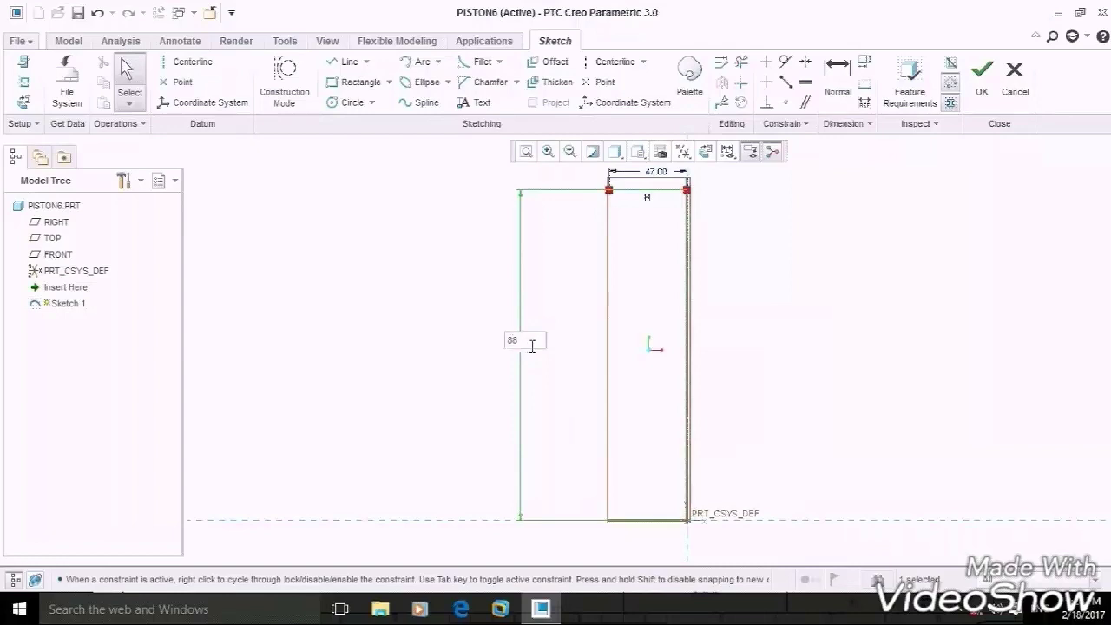
{"action": "middle_click", "coordinate": [527, 340]}
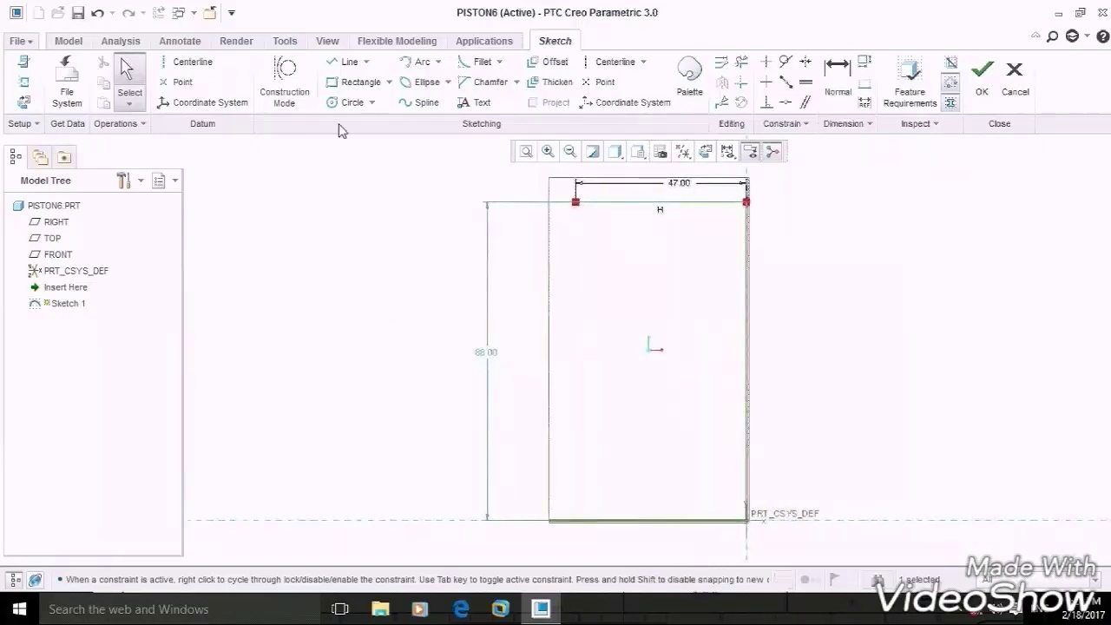
{"action": "left_click", "coordinate": [344, 62]}
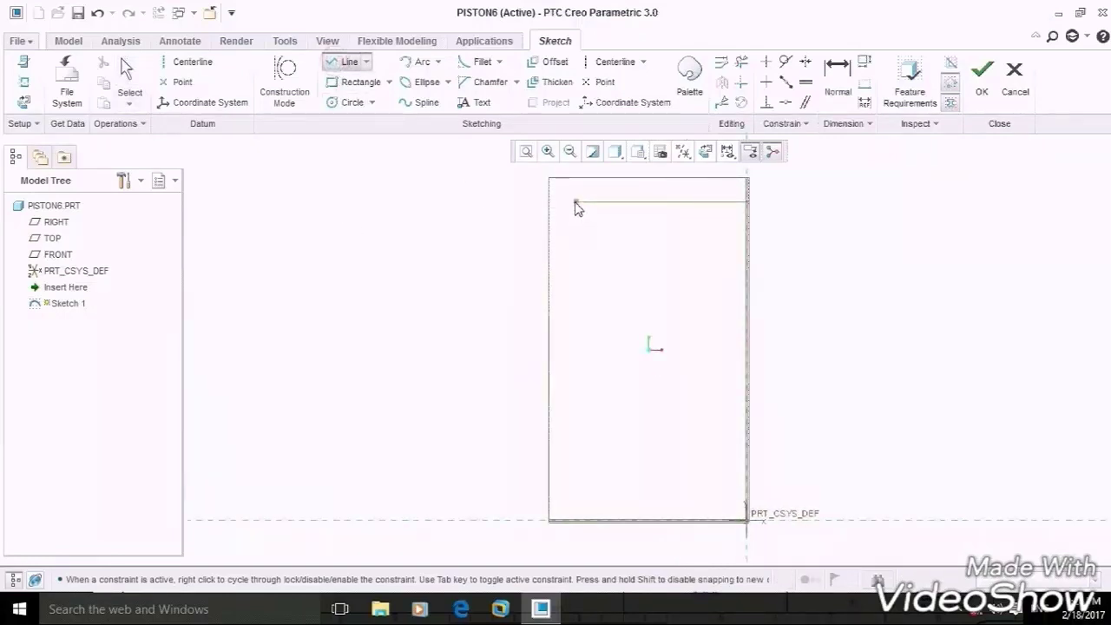
Step: Draw the left wall down from the top-left corner with the first two groove notches
{"action": "left_click", "coordinate": [576, 203]}
{"action": "left_click", "coordinate": [579, 223]}
{"action": "left_click", "coordinate": [598, 224]}
{"action": "left_click", "coordinate": [598, 238]}
{"action": "left_click", "coordinate": [578, 246]}
{"action": "left_click", "coordinate": [576, 254]}
{"action": "left_click", "coordinate": [598, 254]}
{"action": "left_click", "coordinate": [597, 270]}
{"action": "left_click", "coordinate": [579, 273]}
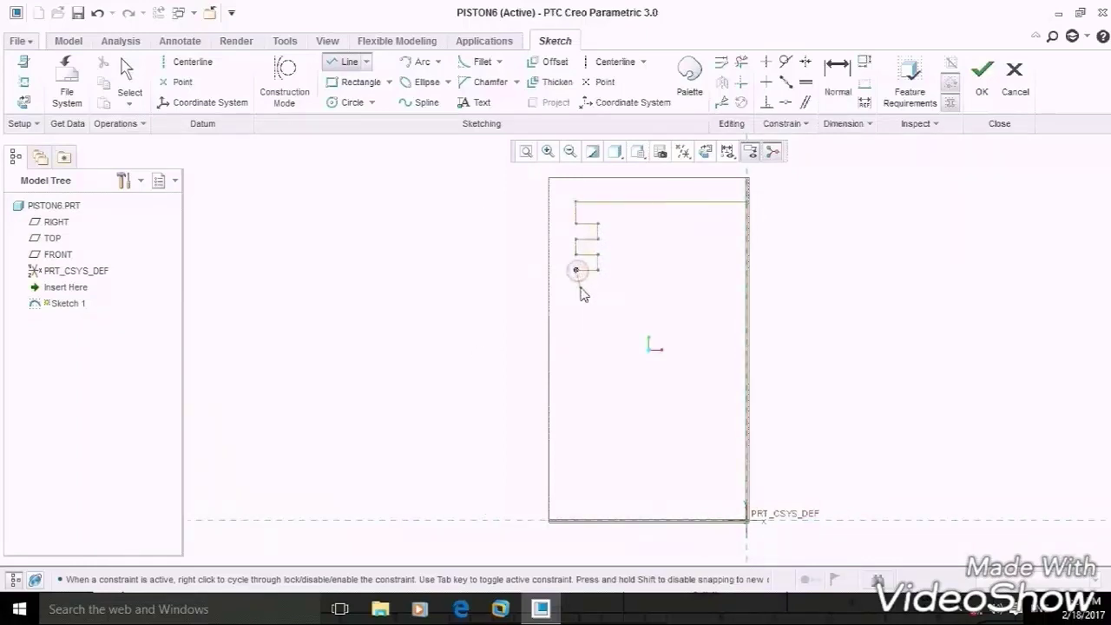
Step: Add two more groove notches and run the left wall down to the bottom
{"action": "left_click", "coordinate": [577, 286]}
{"action": "left_click", "coordinate": [598, 286]}
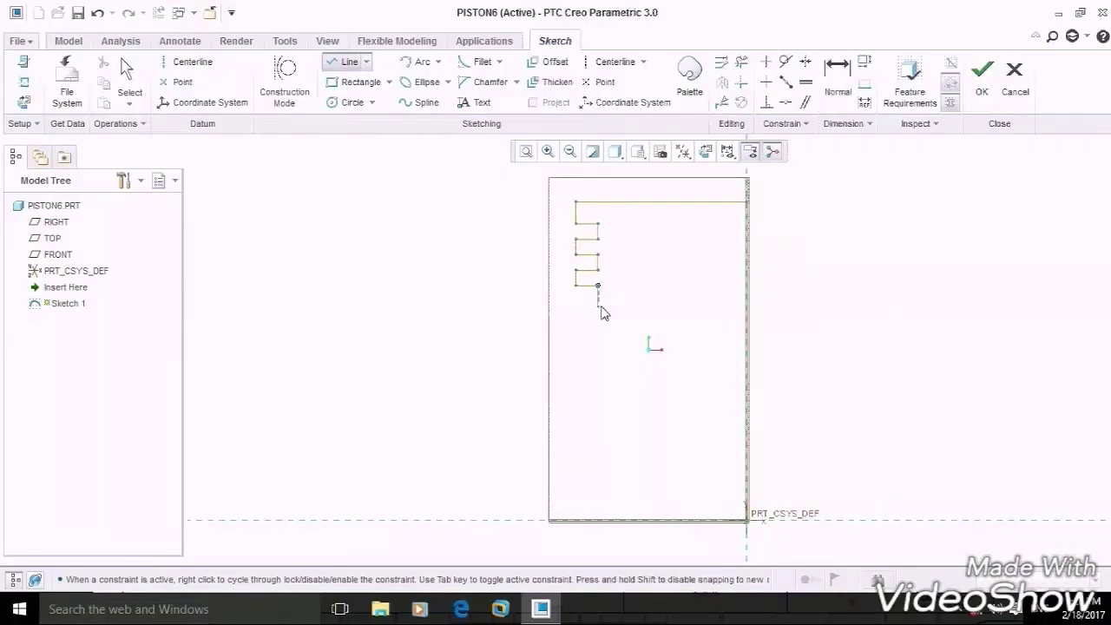
{"action": "left_click", "coordinate": [598, 300]}
{"action": "left_click", "coordinate": [576, 301]}
{"action": "left_click", "coordinate": [575, 316]}
{"action": "left_click", "coordinate": [598, 316]}
{"action": "left_click", "coordinate": [599, 331]}
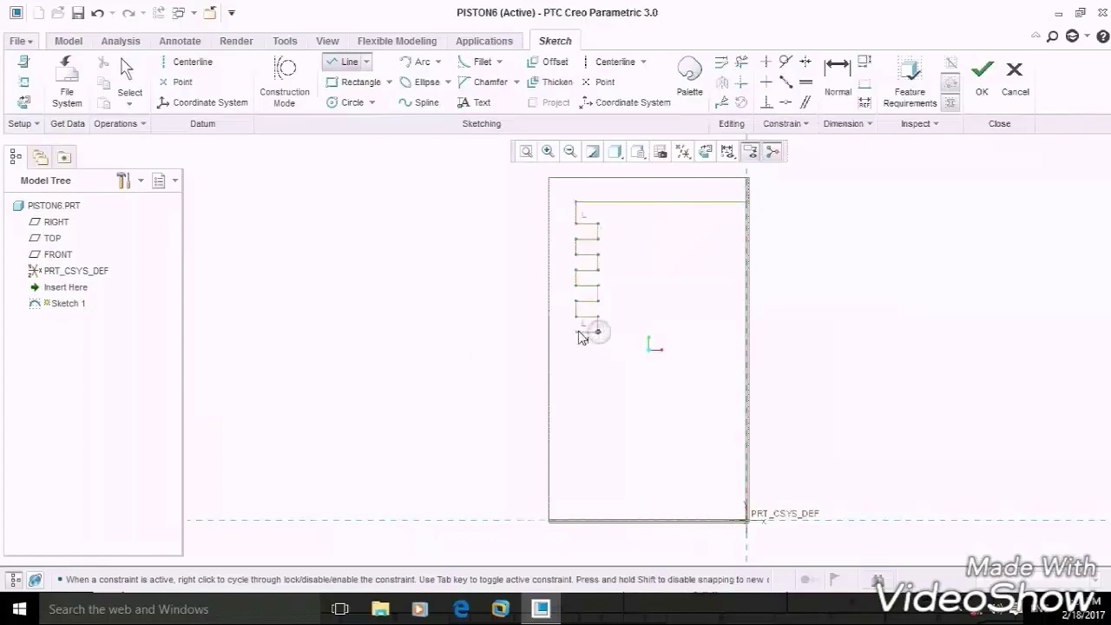
{"action": "left_click", "coordinate": [576, 332]}
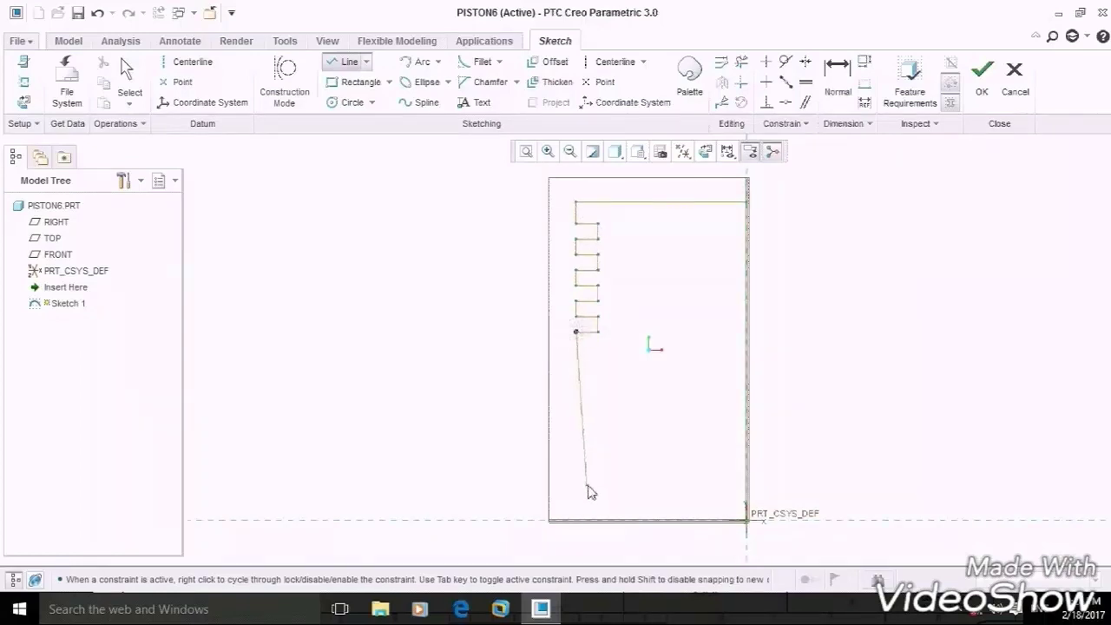
{"action": "left_click", "coordinate": [576, 521]}
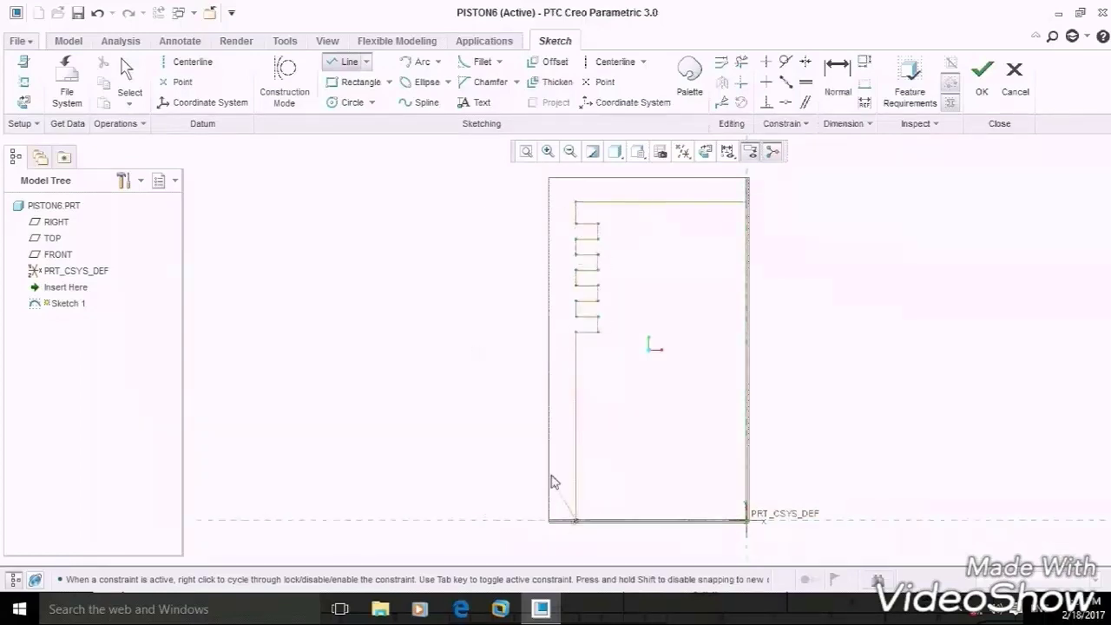
{"action": "middle_click", "coordinate": [506, 377]}
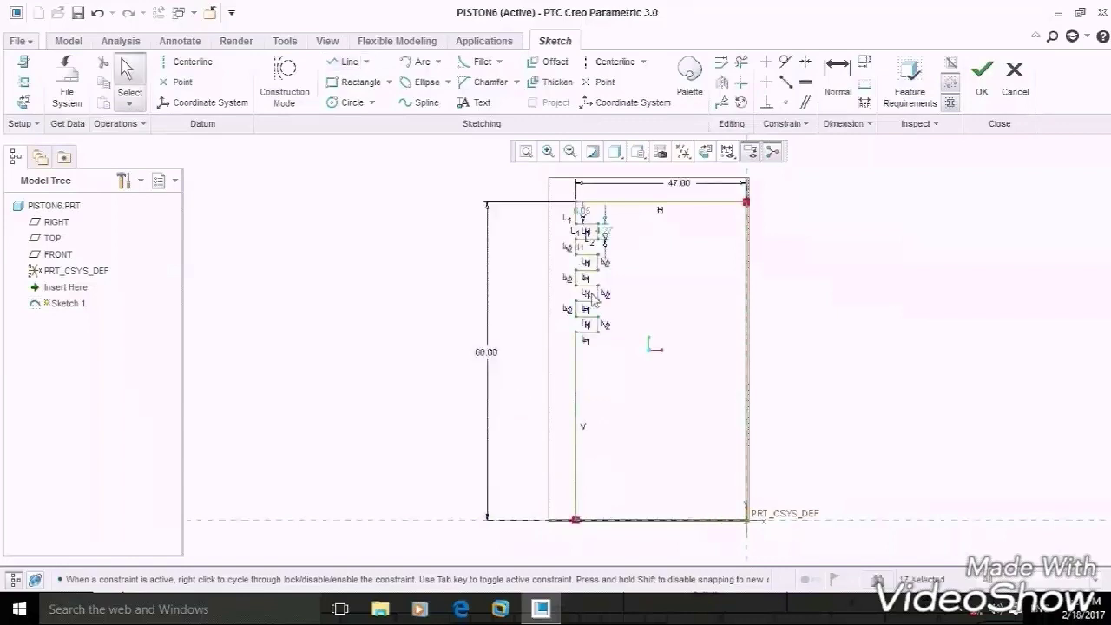
Step: Set the groove dimensions to 4 and 6
{"action": "double_click", "coordinate": [606, 232]}
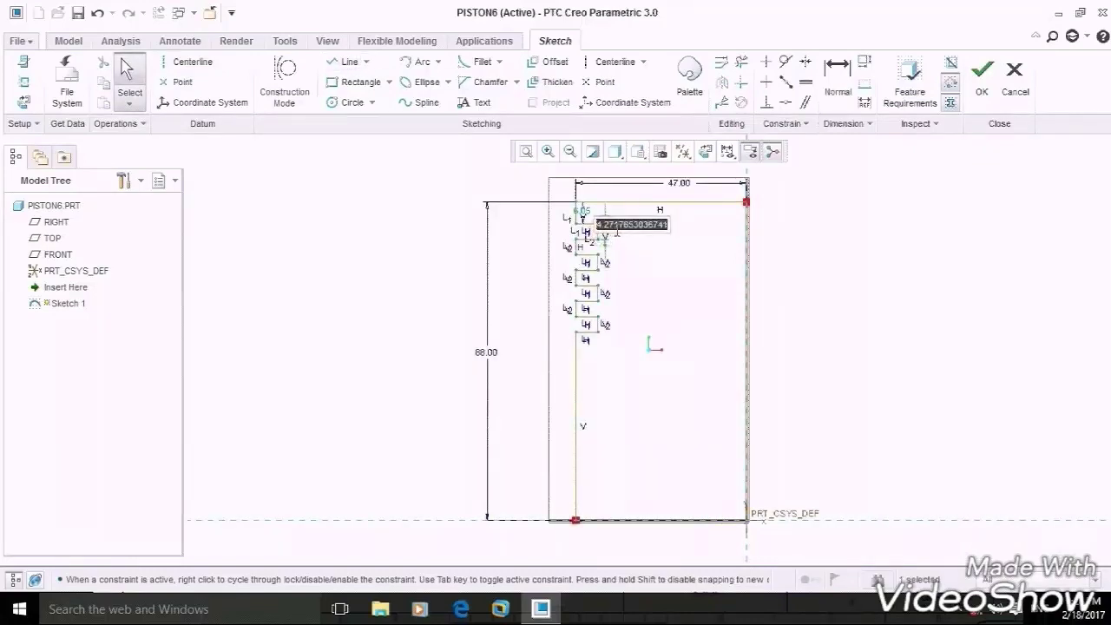
{"action": "type", "text": "4"}
{"action": "key", "text": "Return"}
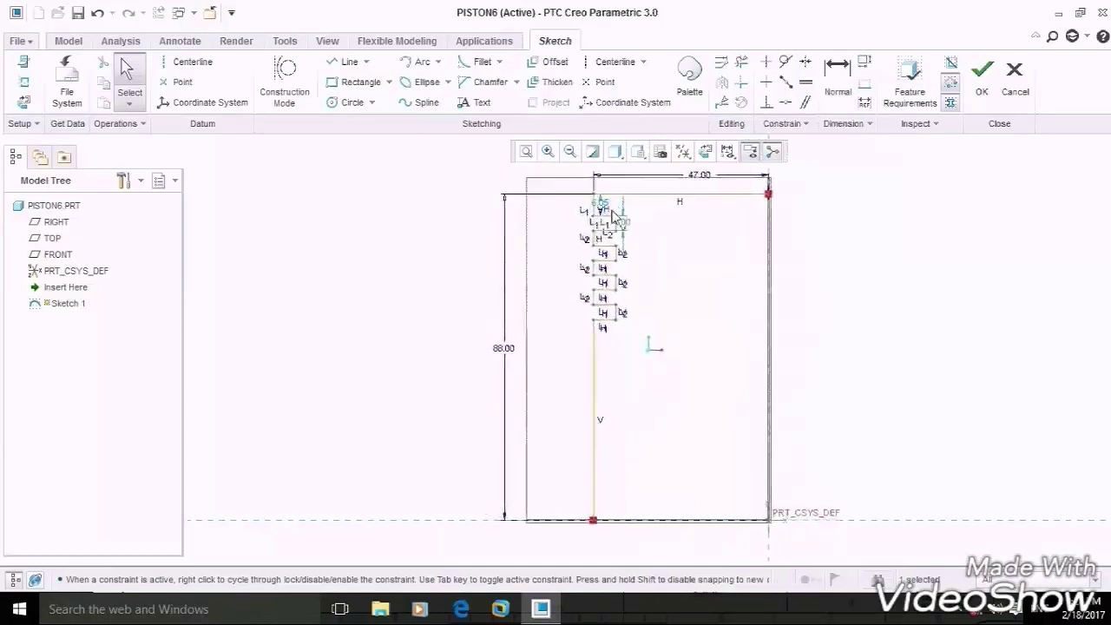
{"action": "double_click", "coordinate": [605, 210]}
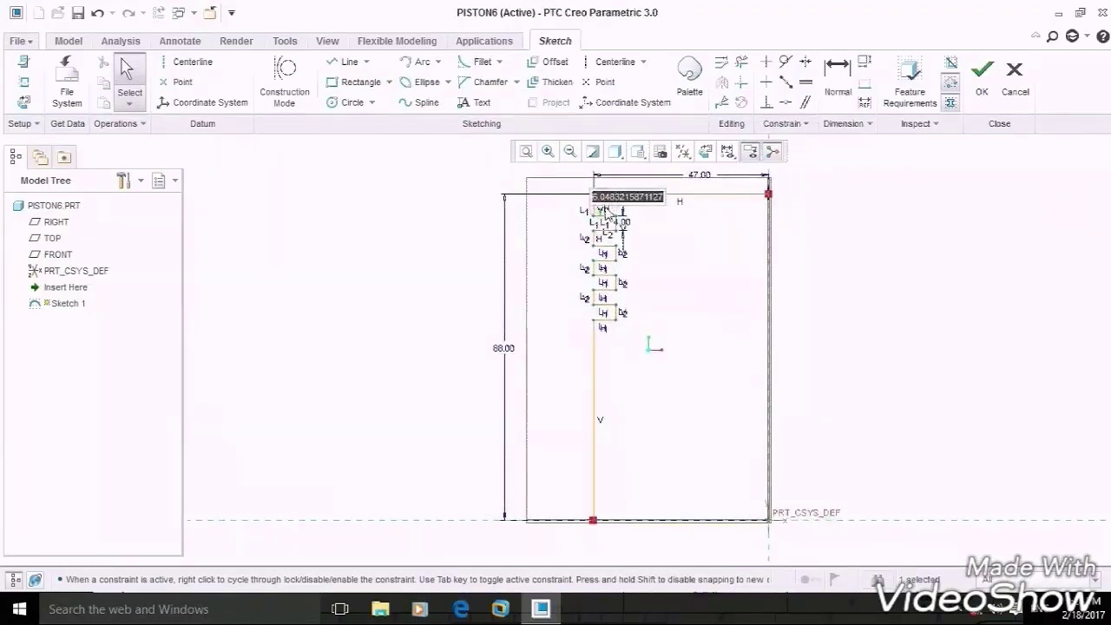
{"action": "type", "text": "6"}
{"action": "key", "text": "Return"}
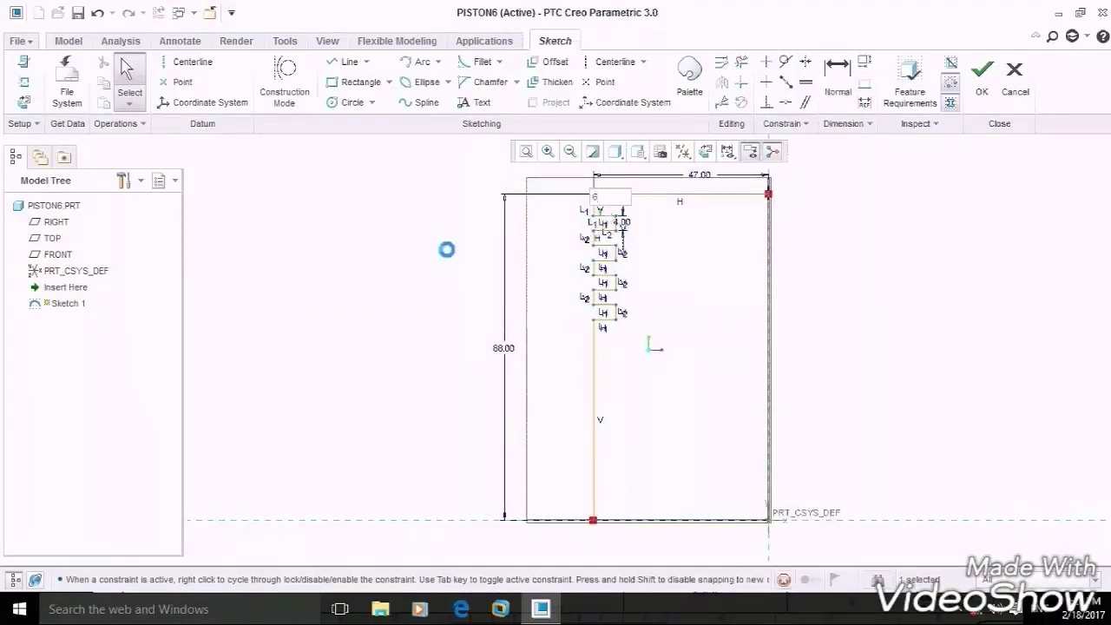
Step: Close the profile with the bottom and right edges and finish Sketch 1
{"action": "left_click", "coordinate": [348, 63]}
{"action": "left_click", "coordinate": [593, 521]}
{"action": "left_click", "coordinate": [768, 521]}
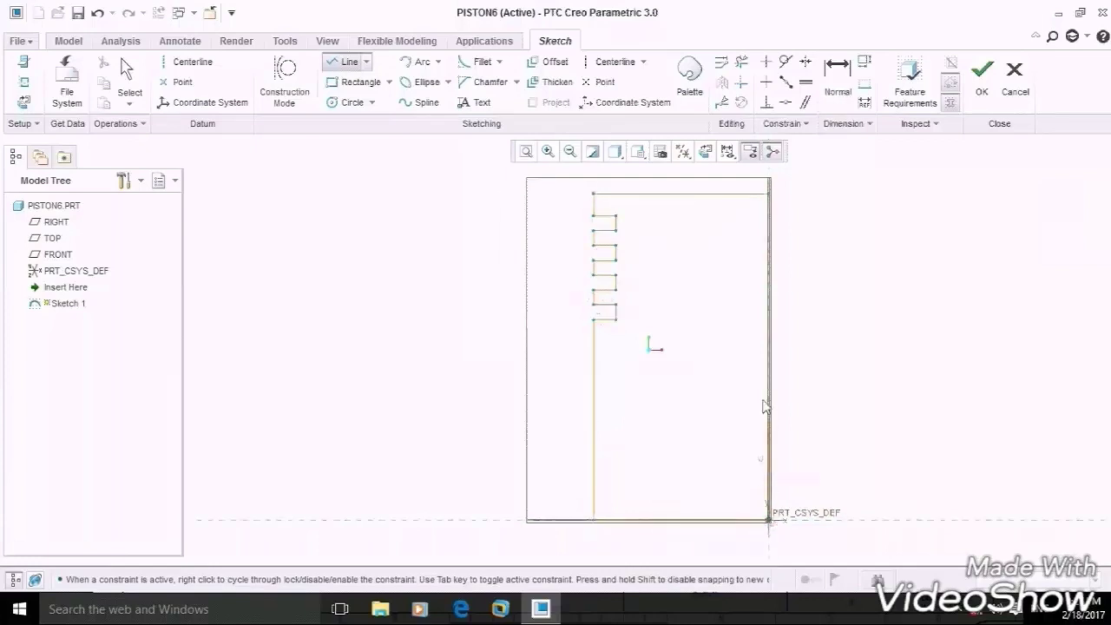
{"action": "left_click", "coordinate": [769, 193]}
{"action": "middle_click", "coordinate": [438, 230]}
{"action": "middle_click", "coordinate": [445, 234]}
{"action": "left_click", "coordinate": [982, 77]}
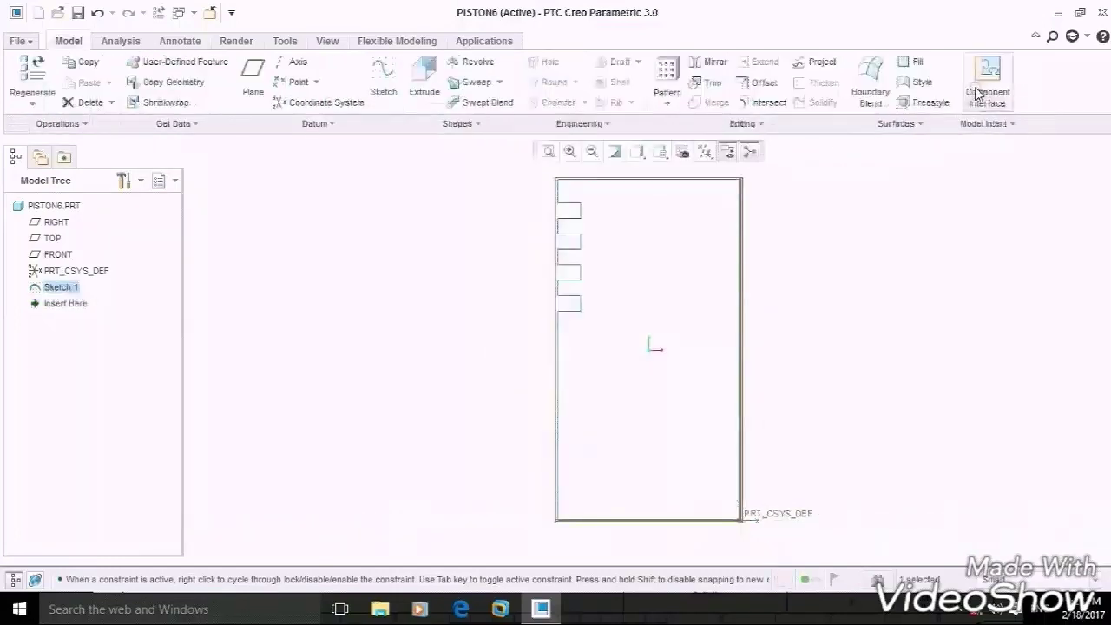
Step: Revolve the sketch 360° about its right edge into the grooved piston body
{"action": "left_click", "coordinate": [473, 65]}
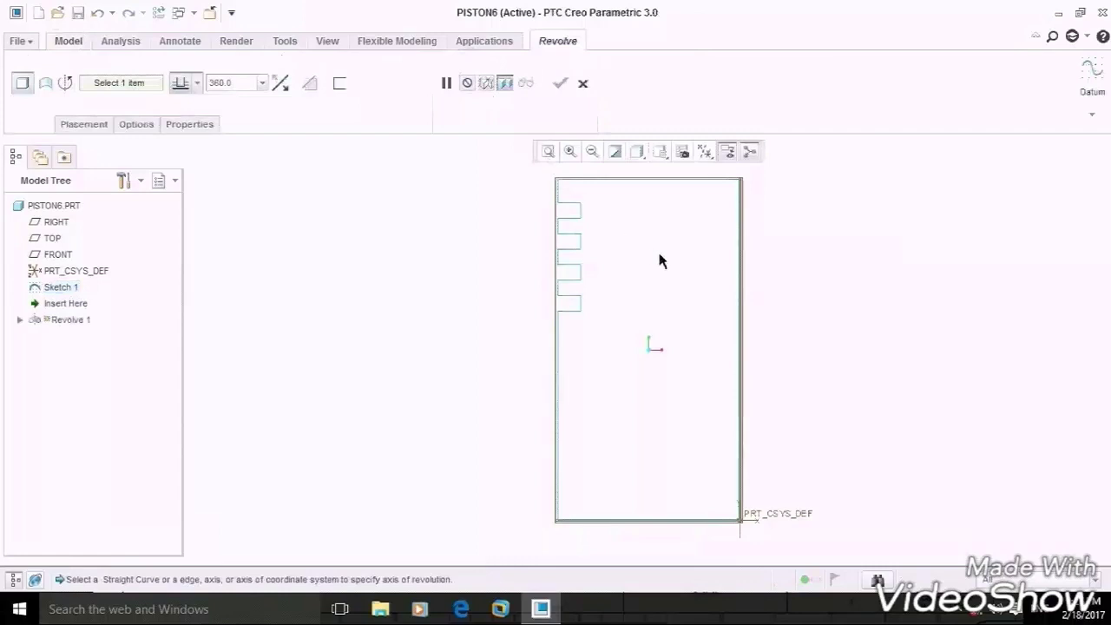
{"action": "left_click", "coordinate": [741, 276]}
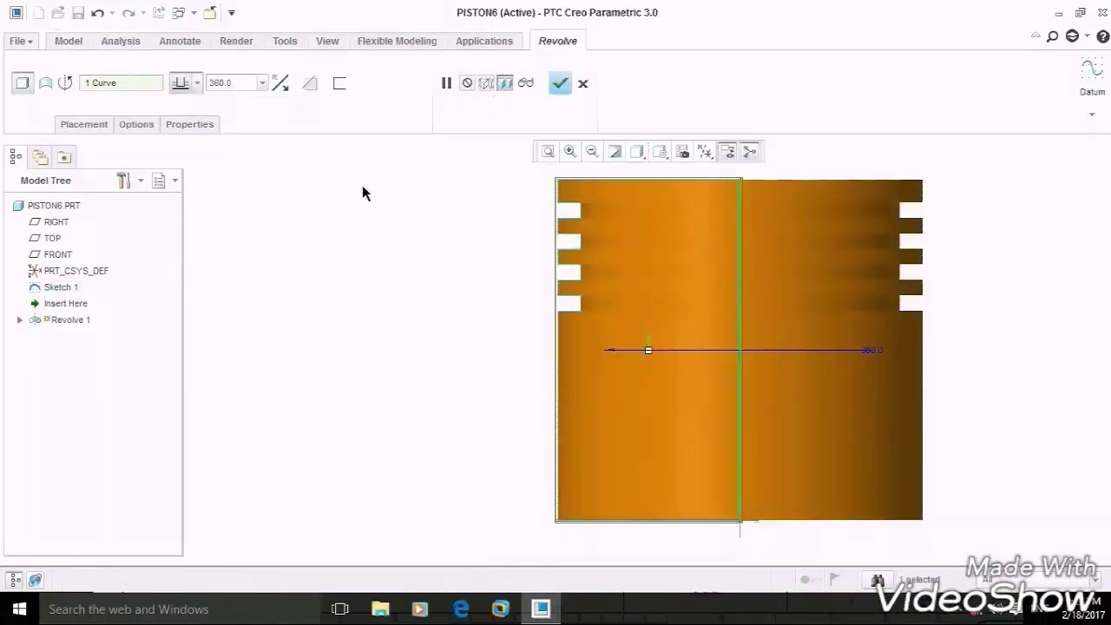
{"action": "left_click", "coordinate": [560, 82]}
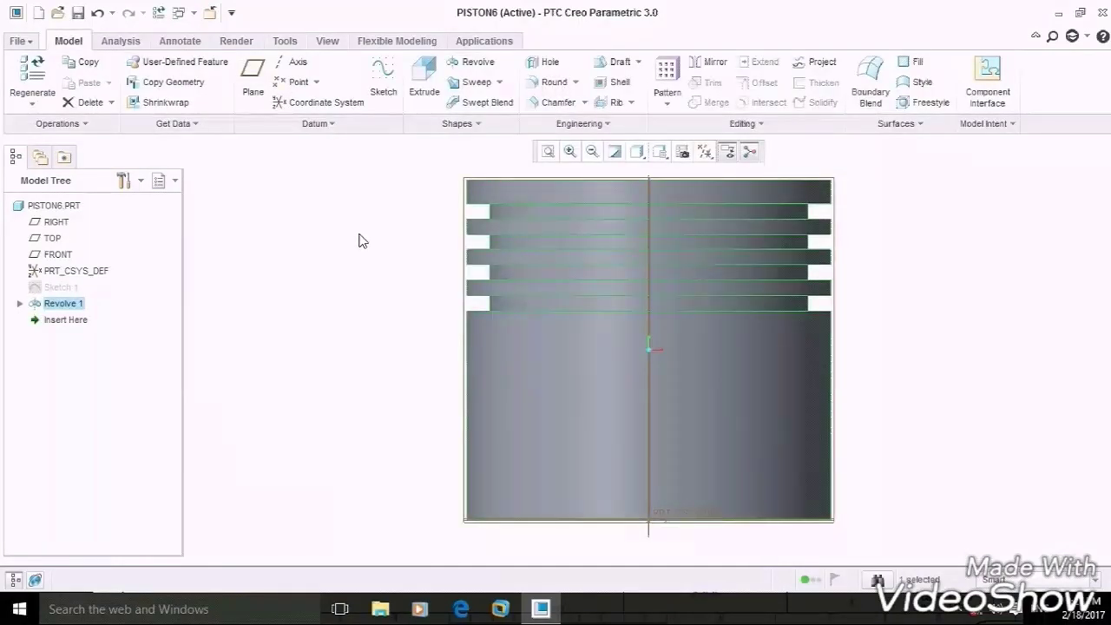
Step: Tilt the piston view and compare it against the reference drawing
{"action": "middle_click_drag", "start_coordinate": [362, 241], "coordinate": [365, 256]}
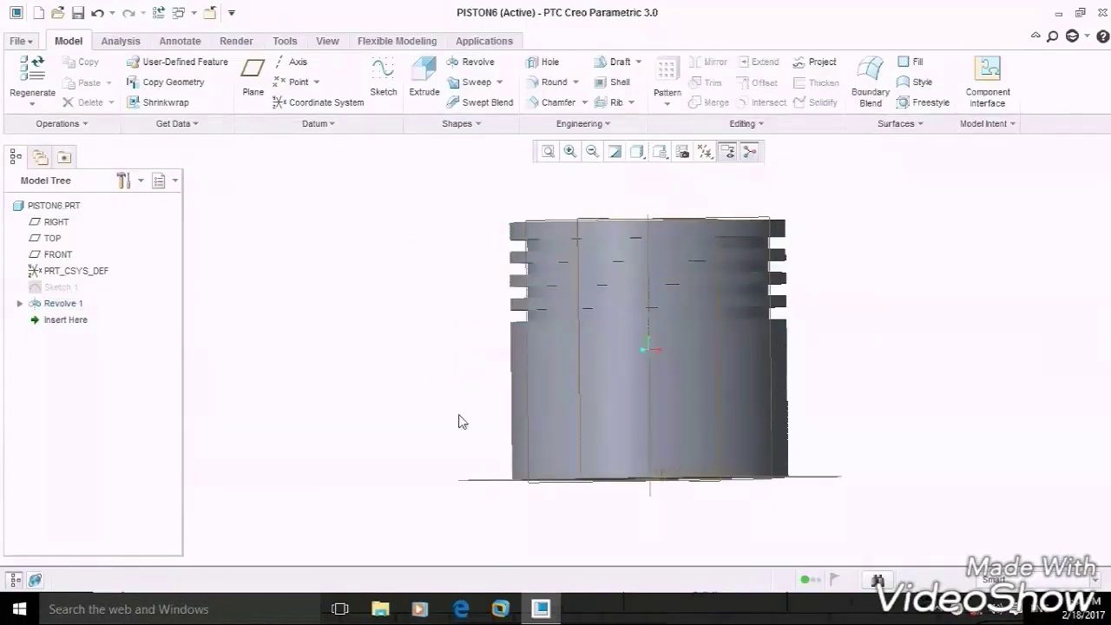
{"action": "left_click", "coordinate": [541, 608]}
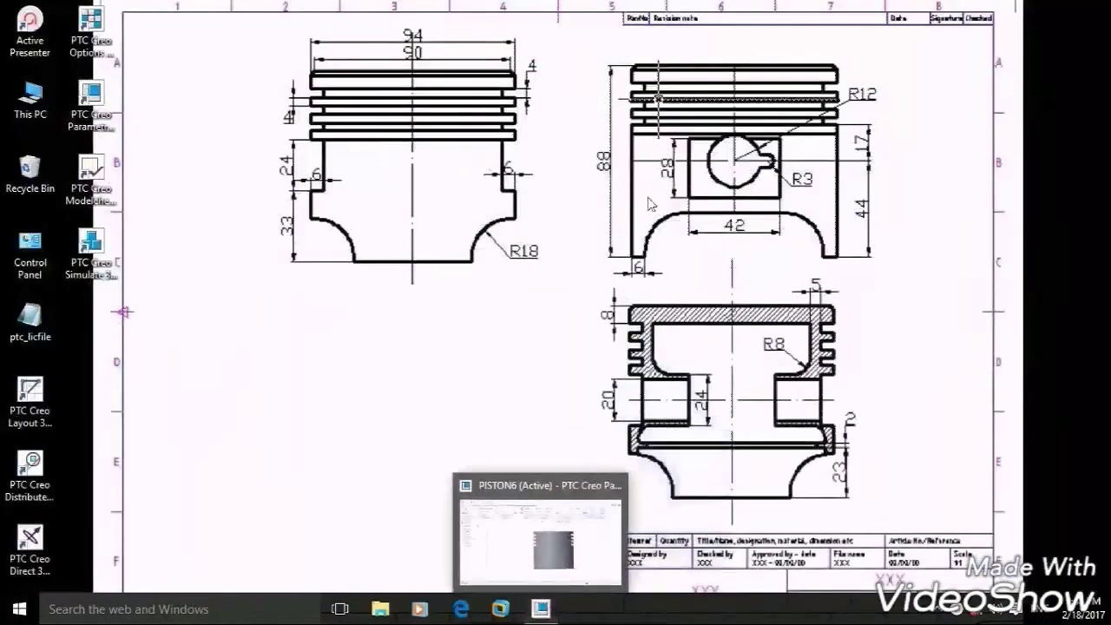
{"action": "left_click_drag", "start_coordinate": [603, 51], "coordinate": [756, 64]}
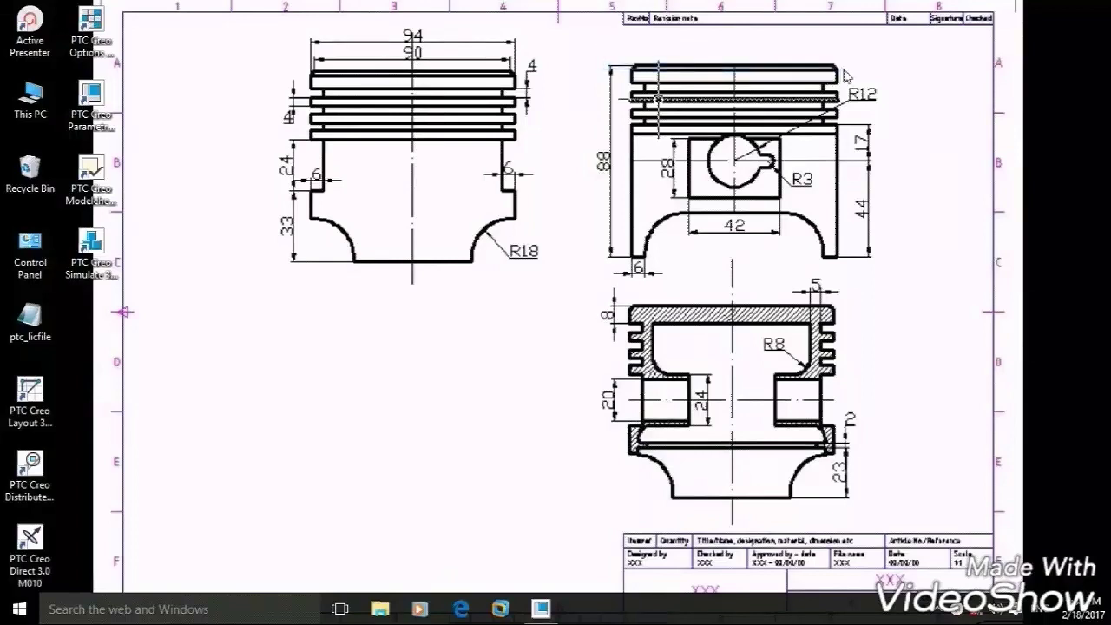
{"action": "left_click", "coordinate": [541, 611]}
{"action": "left_click", "coordinate": [552, 104]}
Step: Chamfer the piston's top outer edge at 4.00 D x D and inspect the result
{"action": "key", "text": "ctrl+d"}
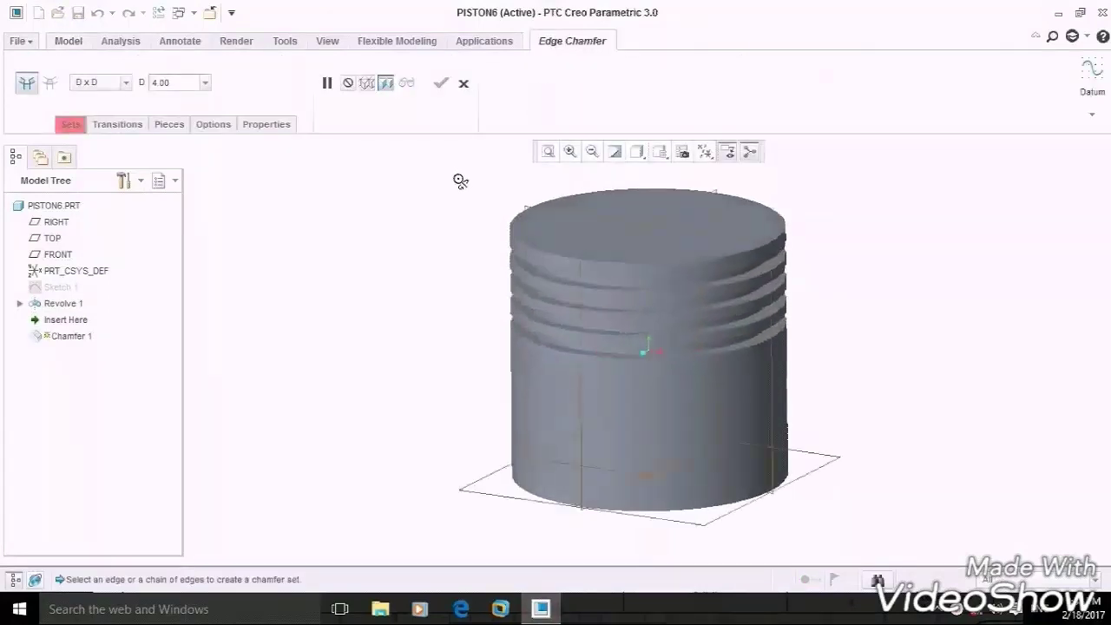
{"action": "left_click", "coordinate": [687, 262]}
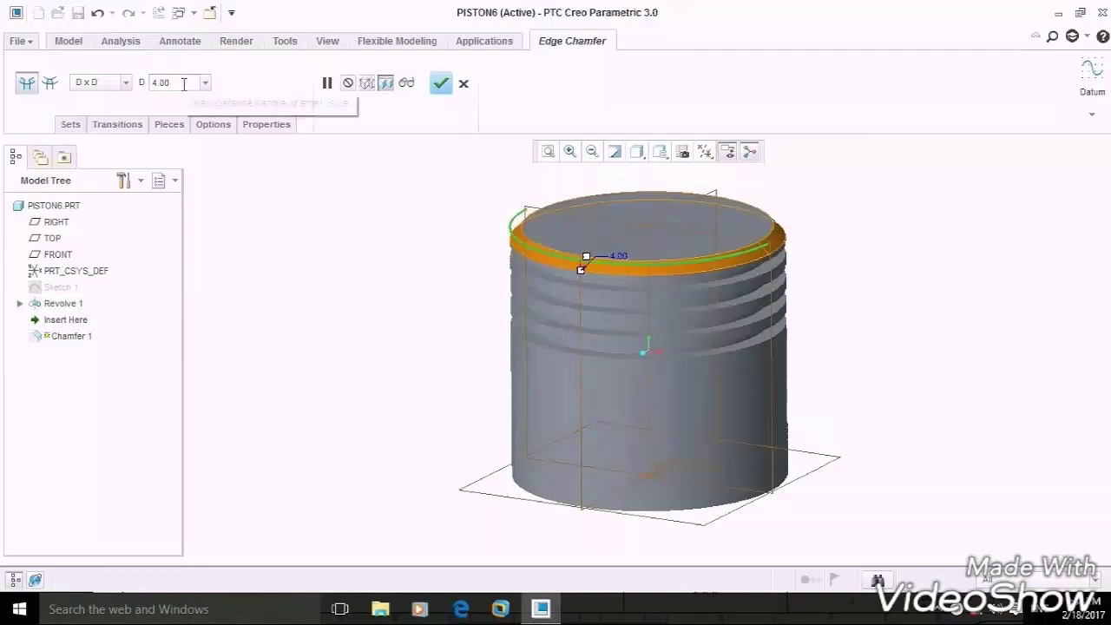
{"action": "left_click", "coordinate": [441, 86]}
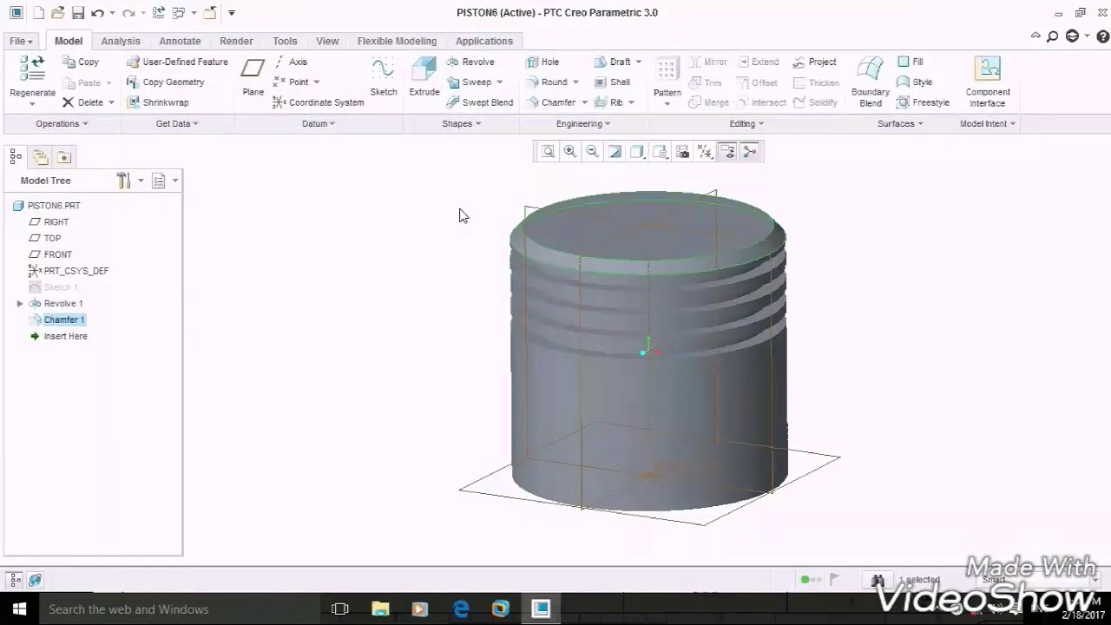
{"action": "middle_click_drag", "start_coordinate": [460, 216], "coordinate": [527, 571]}
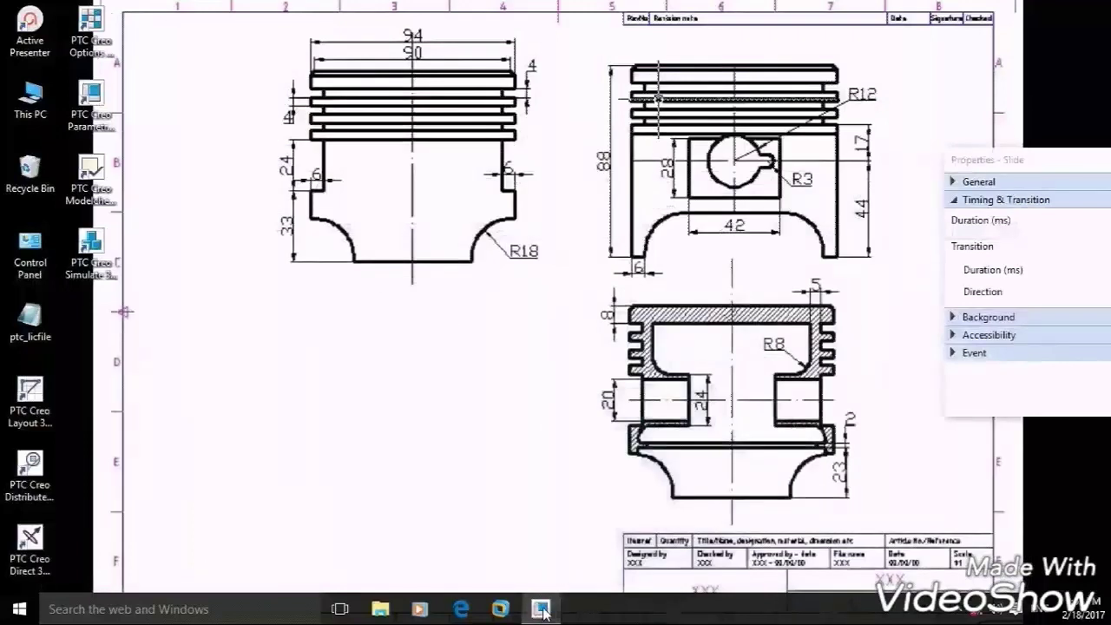
{"action": "left_click_drag", "start_coordinate": [598, 200], "coordinate": [849, 274]}
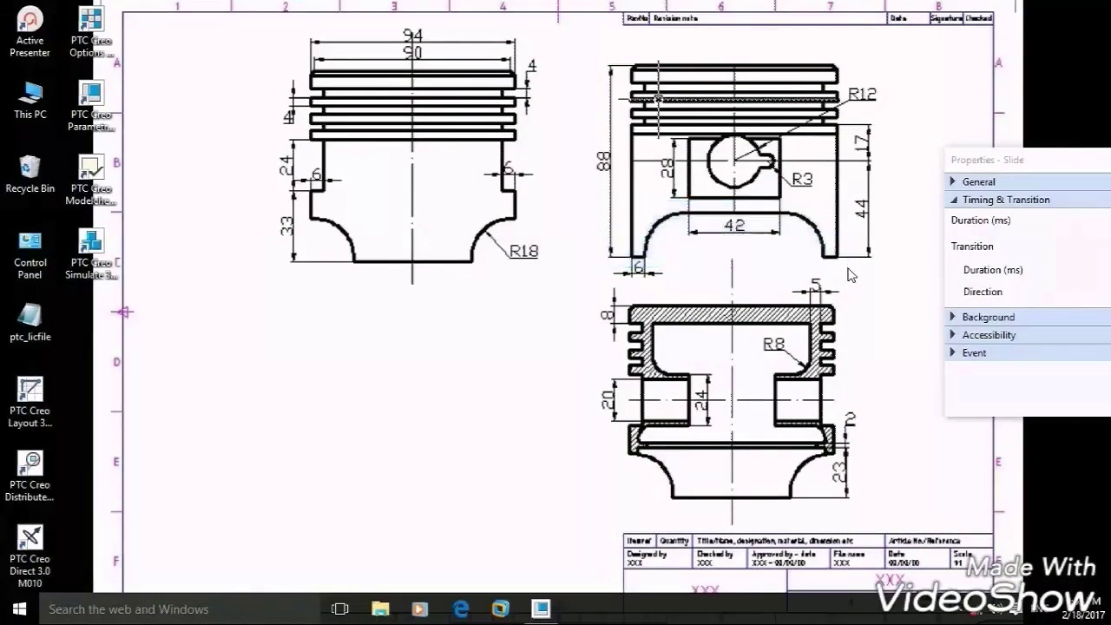
{"action": "left_click", "coordinate": [540, 608]}
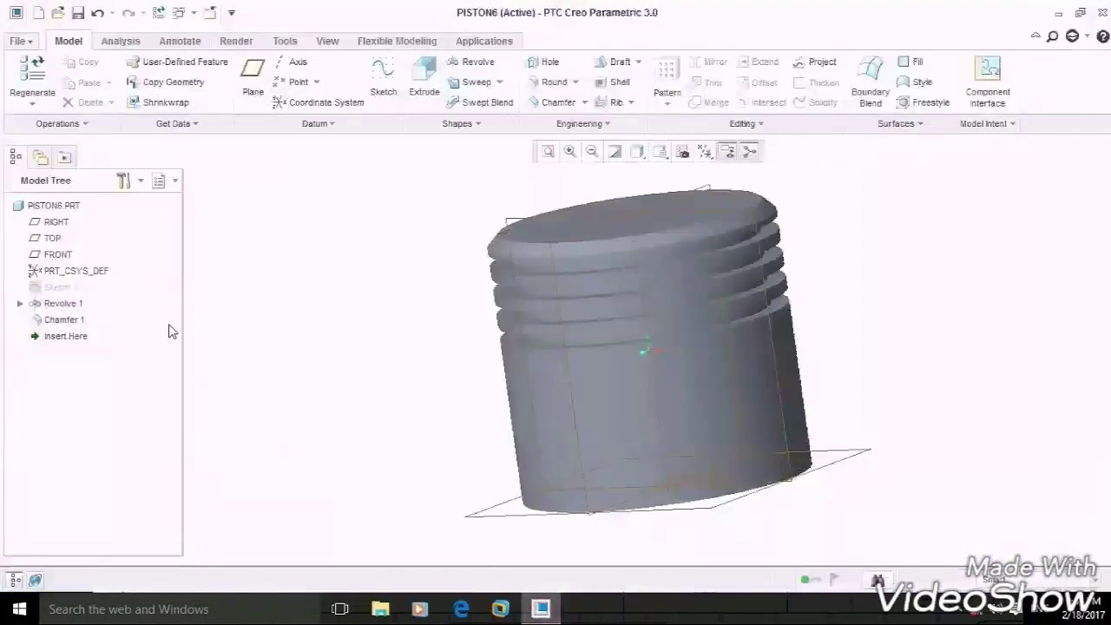
Step: Start a face-on Sketch 2 on FRONT, referencing the piston's left silhouette edge
{"action": "left_click", "coordinate": [62, 257]}
{"action": "left_click", "coordinate": [383, 96]}
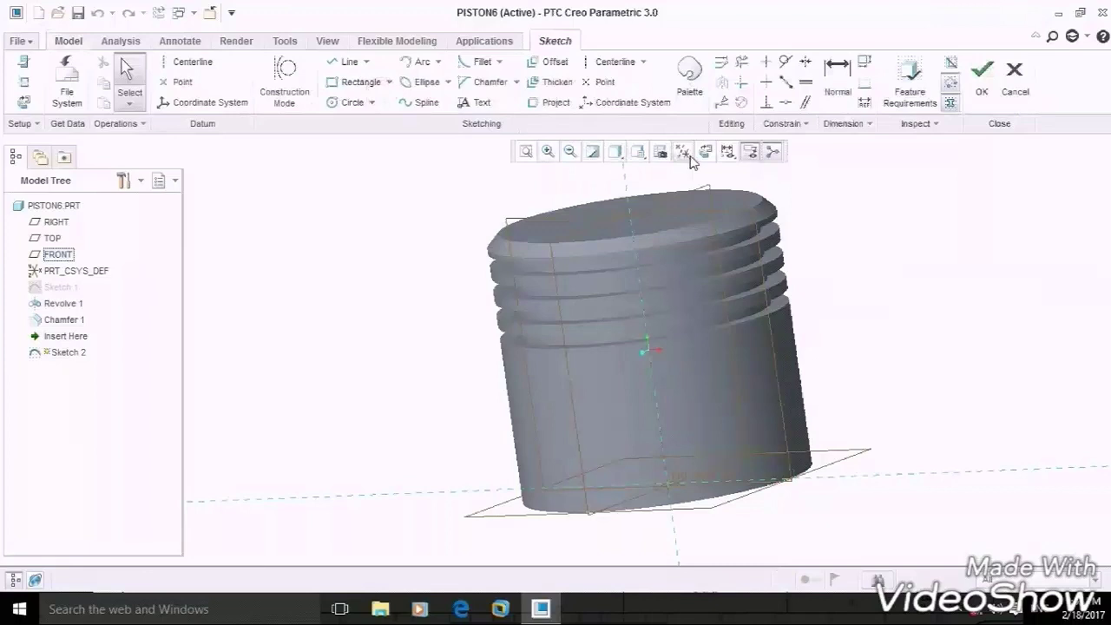
{"action": "left_click", "coordinate": [685, 153]}
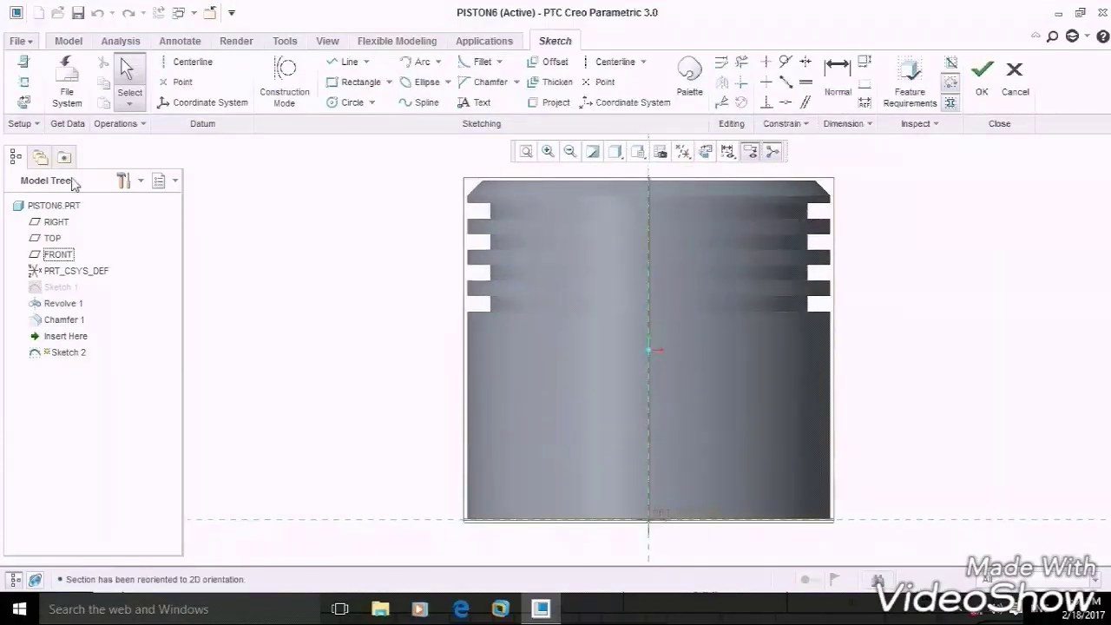
{"action": "left_click", "coordinate": [24, 84]}
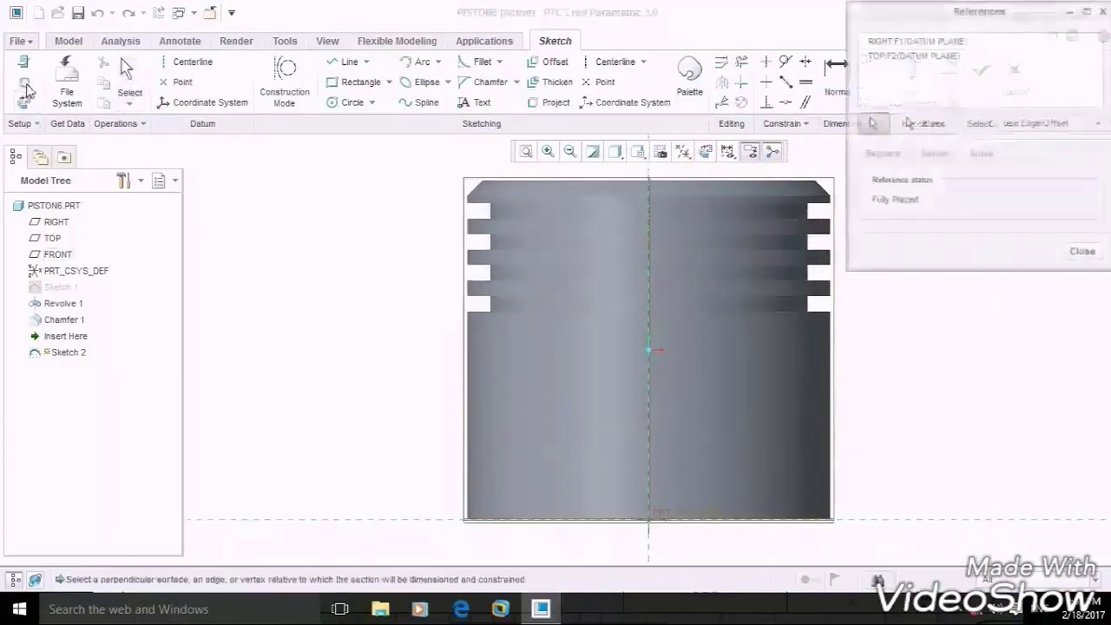
{"action": "left_click", "coordinate": [468, 353]}
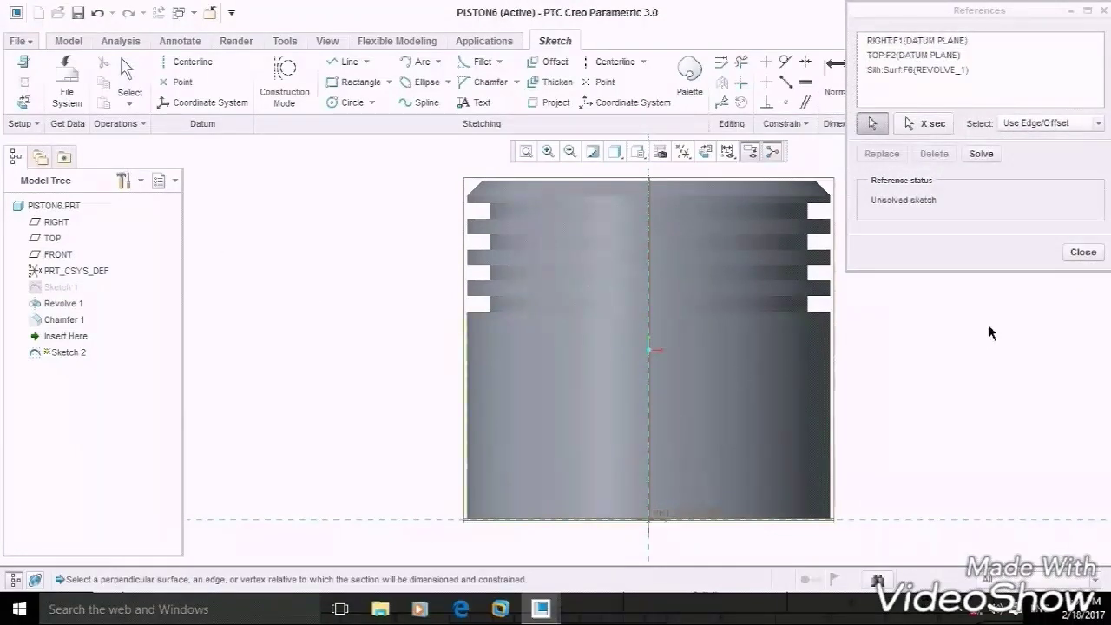
{"action": "left_click", "coordinate": [1083, 253]}
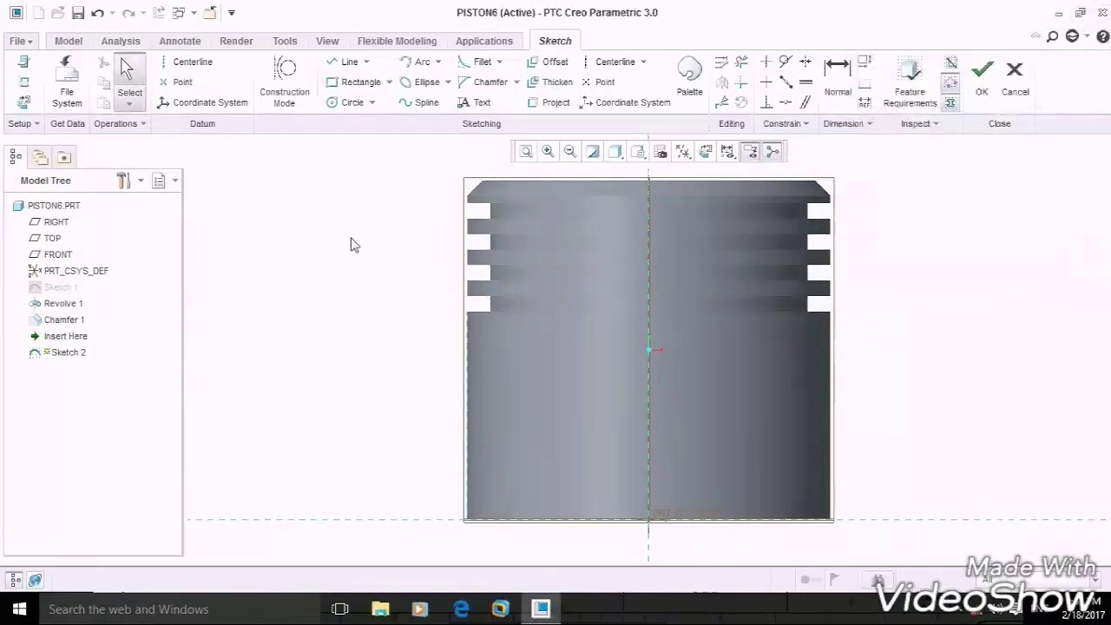
Step: Draw a short line at the bottom-left corner and set its length to 5
{"action": "left_click", "coordinate": [344, 63]}
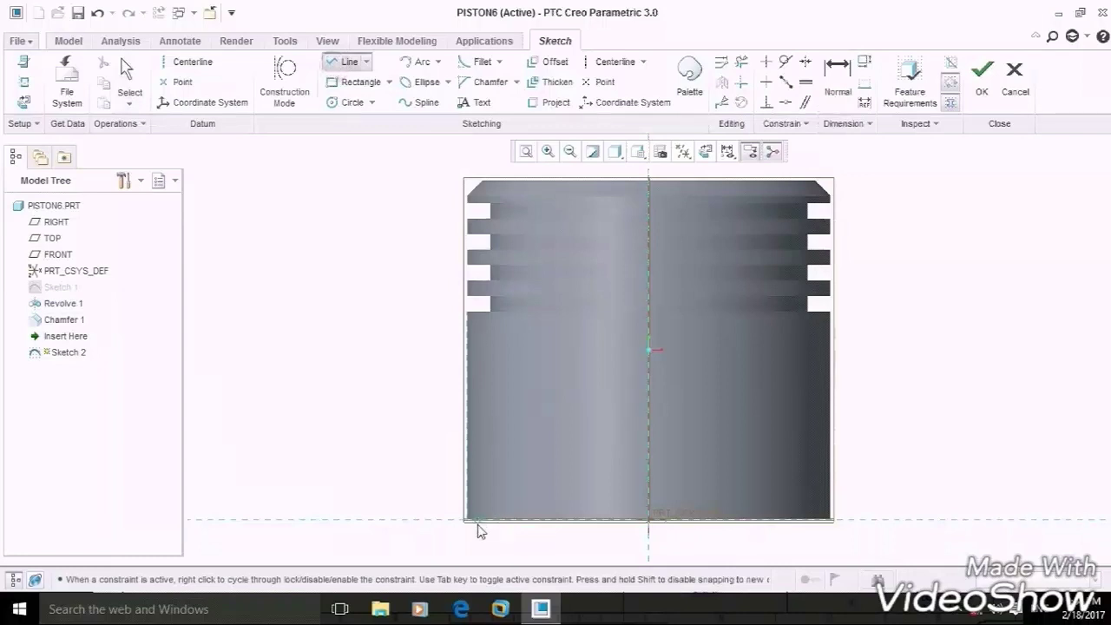
{"action": "left_click", "coordinate": [464, 521]}
{"action": "left_click", "coordinate": [507, 523]}
{"action": "middle_click", "coordinate": [488, 552]}
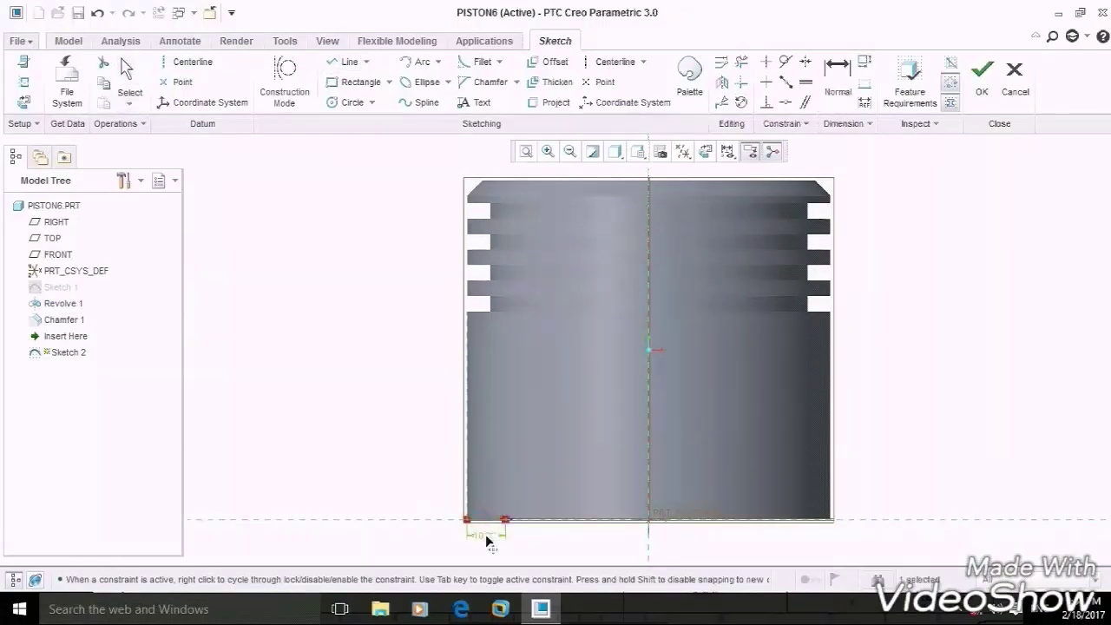
{"action": "double_click", "coordinate": [485, 534]}
{"action": "left_click", "coordinate": [483, 533]}
{"action": "type", "text": "5"}
{"action": "key", "text": "Return"}
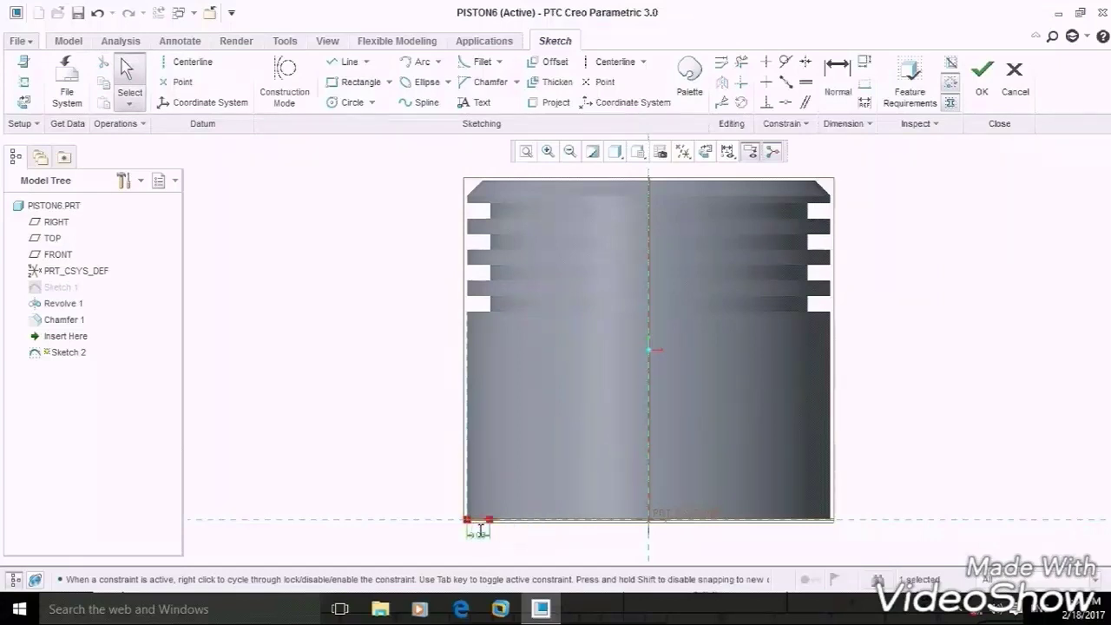
Step: Check the piston reference drawing again, then return to the sketch
{"action": "left_click", "coordinate": [540, 609]}
{"action": "left_click_drag", "start_coordinate": [422, 192], "coordinate": [548, 282]}
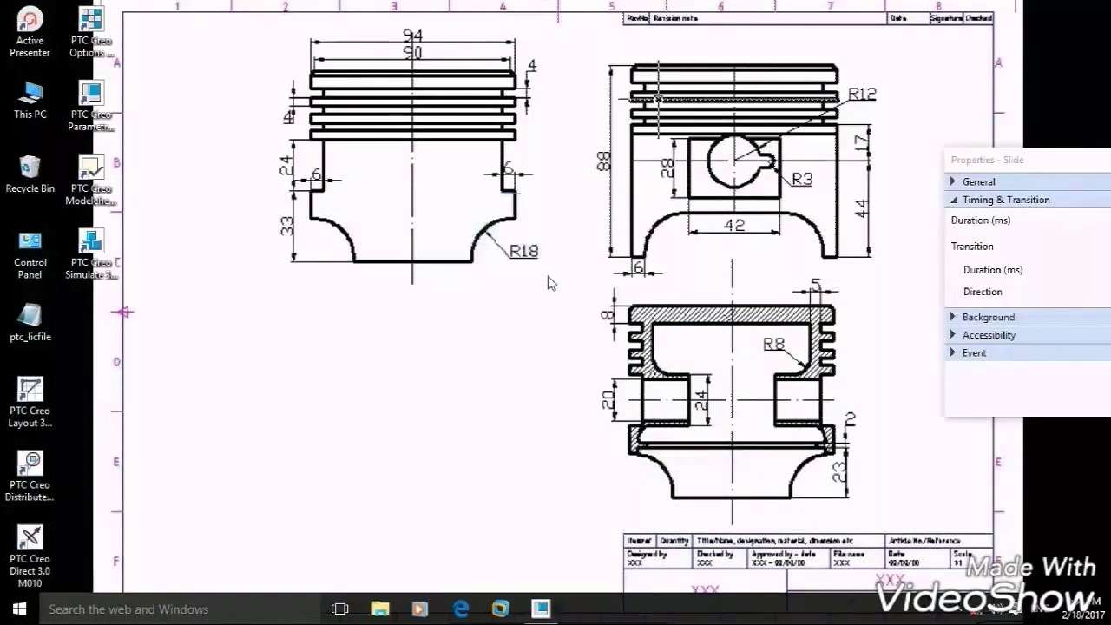
{"action": "left_click", "coordinate": [540, 609]}
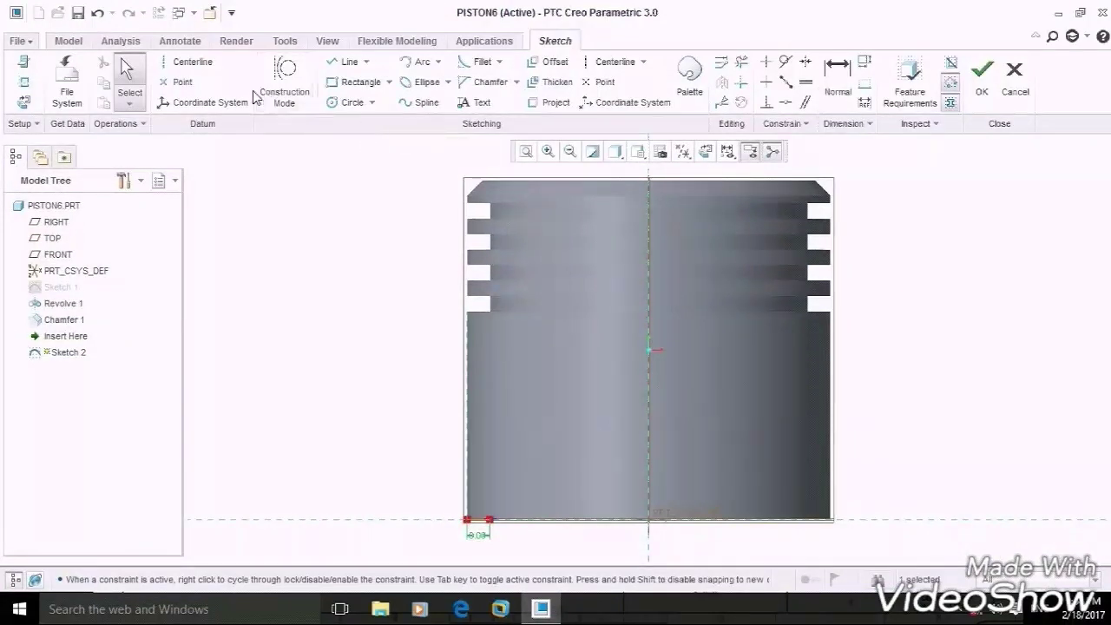
Step: Place a point on the bottom edge dimensioned 18.00 from the short line
{"action": "left_click", "coordinate": [178, 82]}
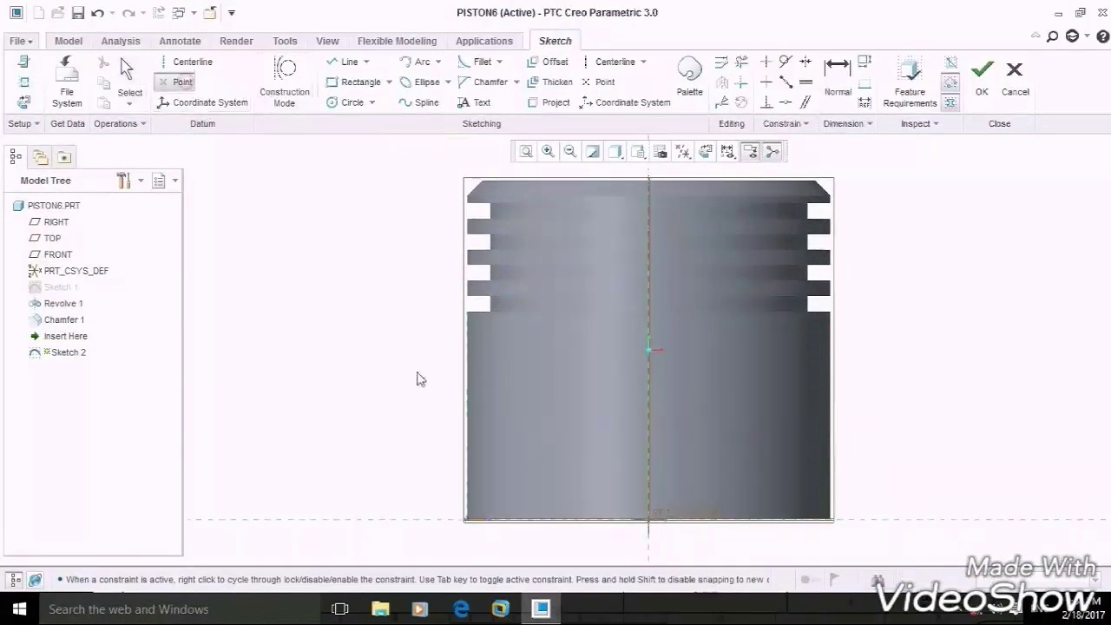
{"action": "left_click", "coordinate": [548, 521]}
{"action": "middle_click", "coordinate": [527, 541]}
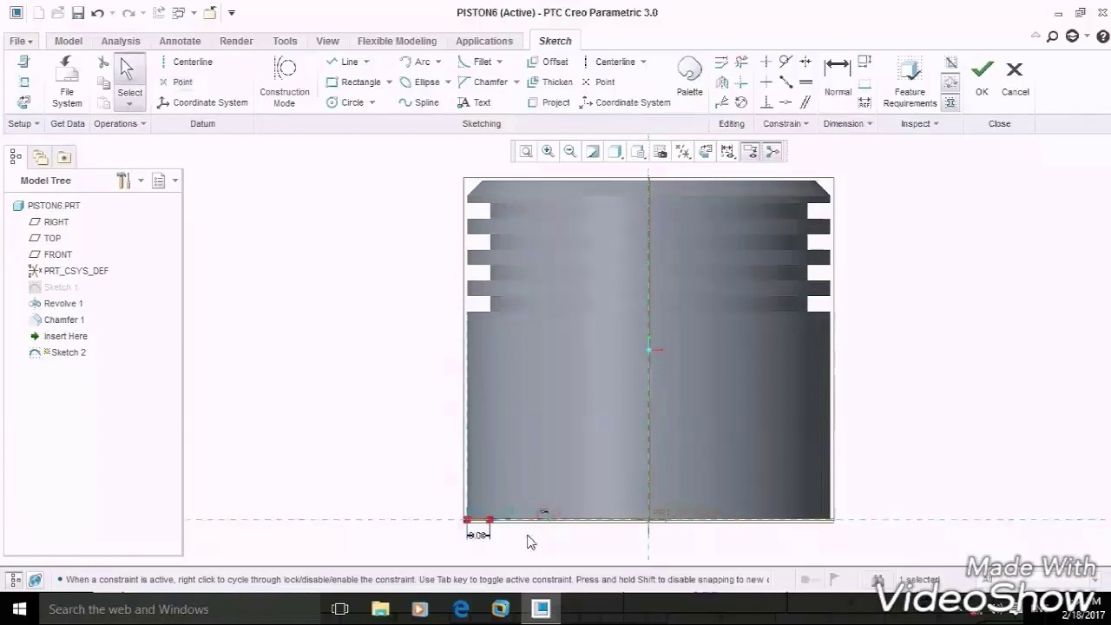
{"action": "left_click", "coordinate": [838, 74]}
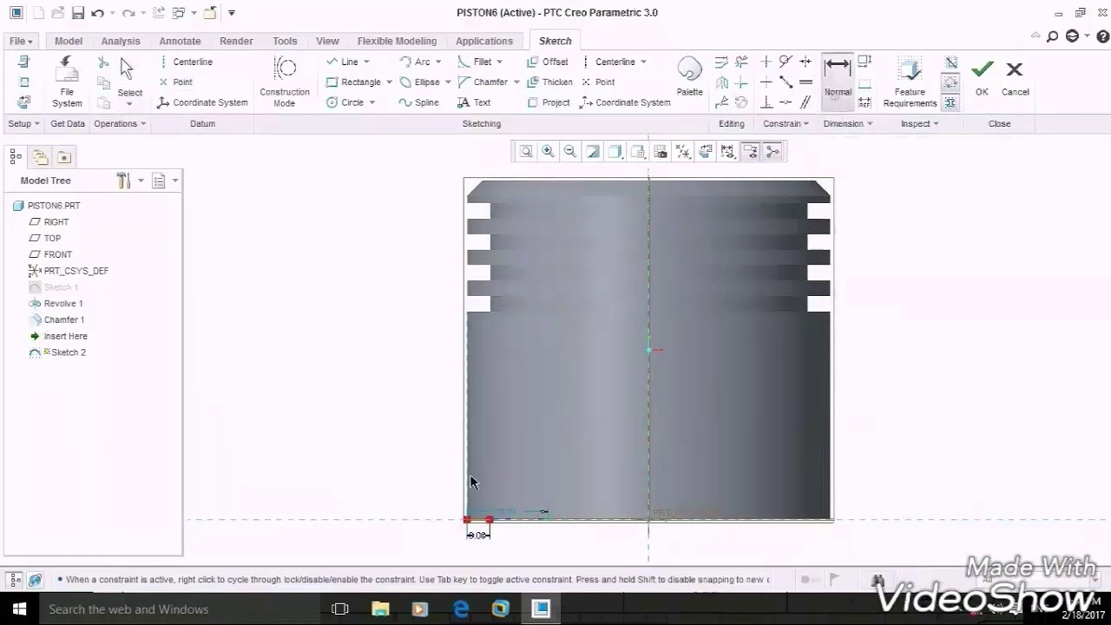
{"action": "left_click", "coordinate": [548, 519]}
{"action": "middle_click", "coordinate": [537, 540]}
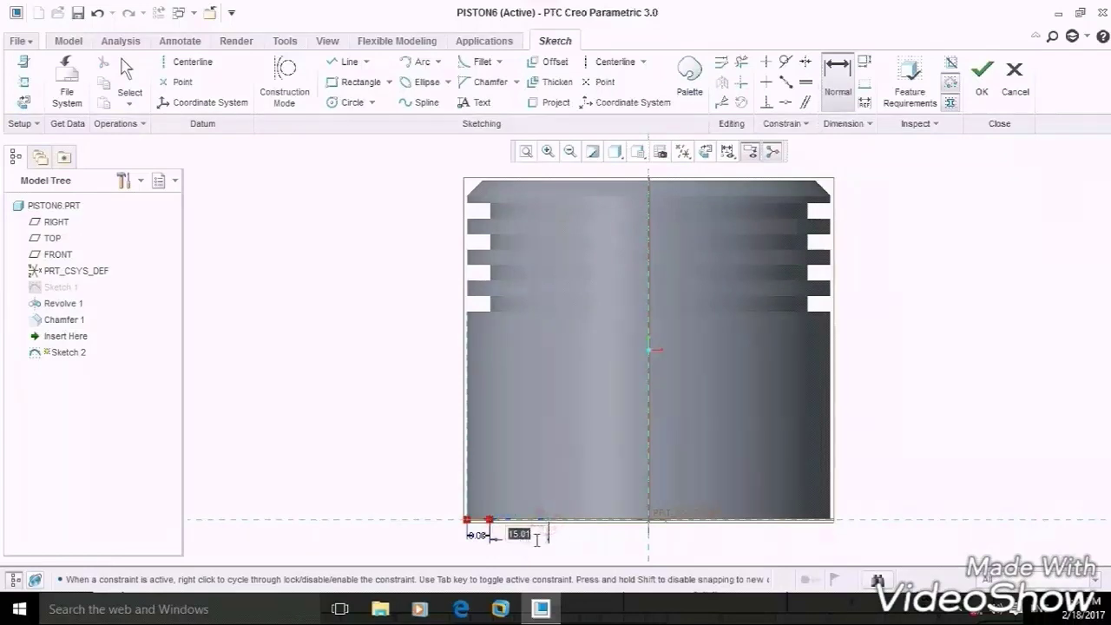
{"action": "type", "text": "18"}
{"action": "key", "text": "Return"}
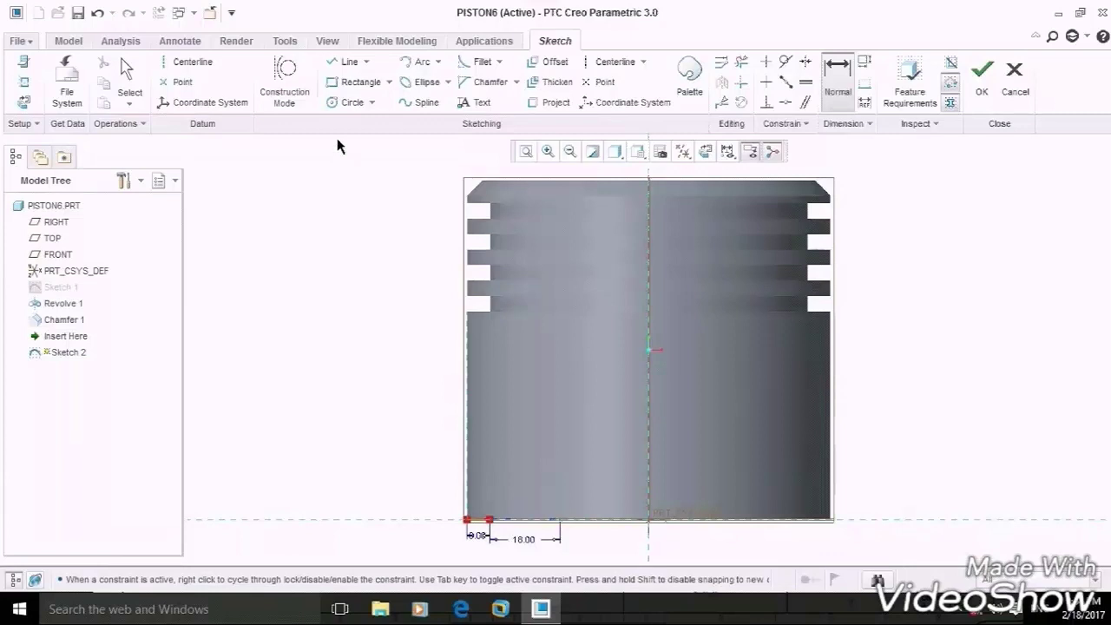
{"action": "left_click", "coordinate": [340, 103]}
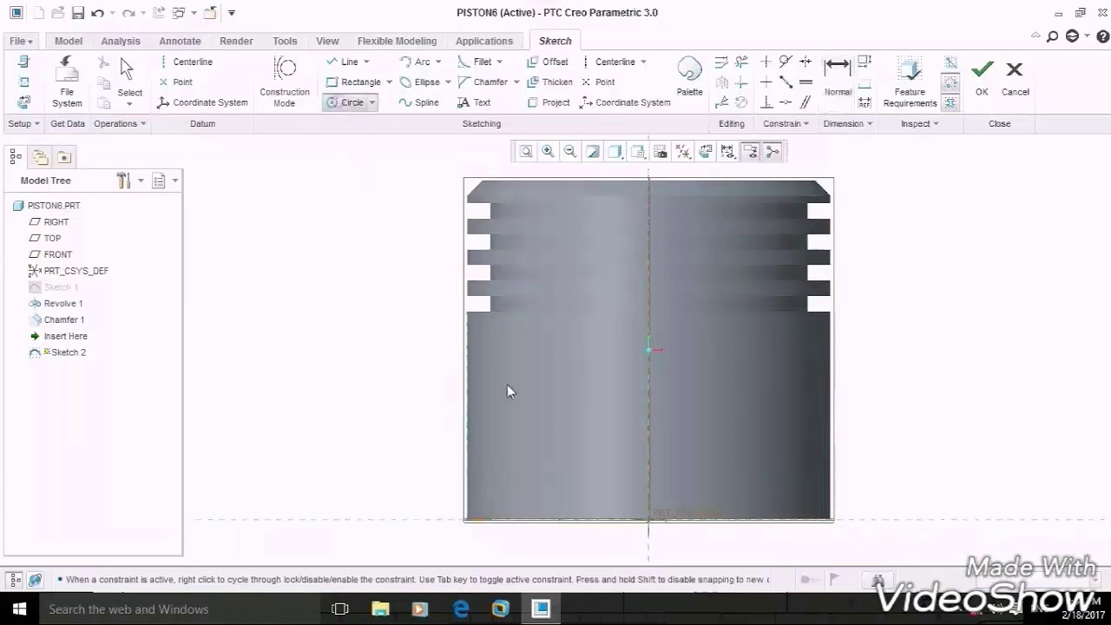
Step: Draw a circle on the piston's bottom edge, add a horizontal line to the axis, and trim the circle's lower part
{"action": "left_click", "coordinate": [560, 520]}
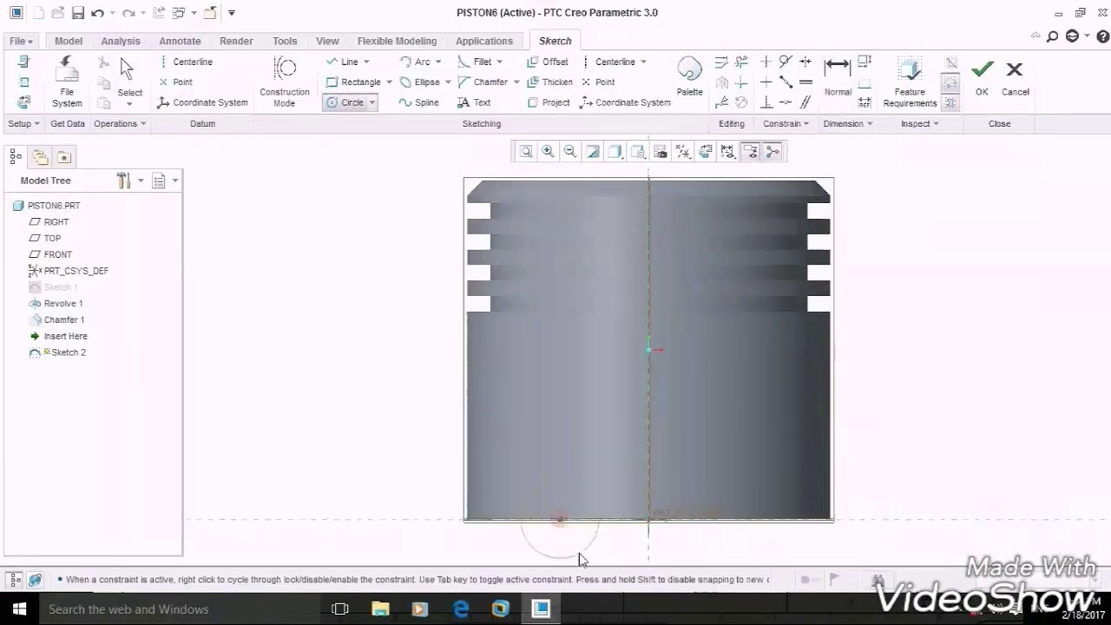
{"action": "left_click", "coordinate": [628, 546]}
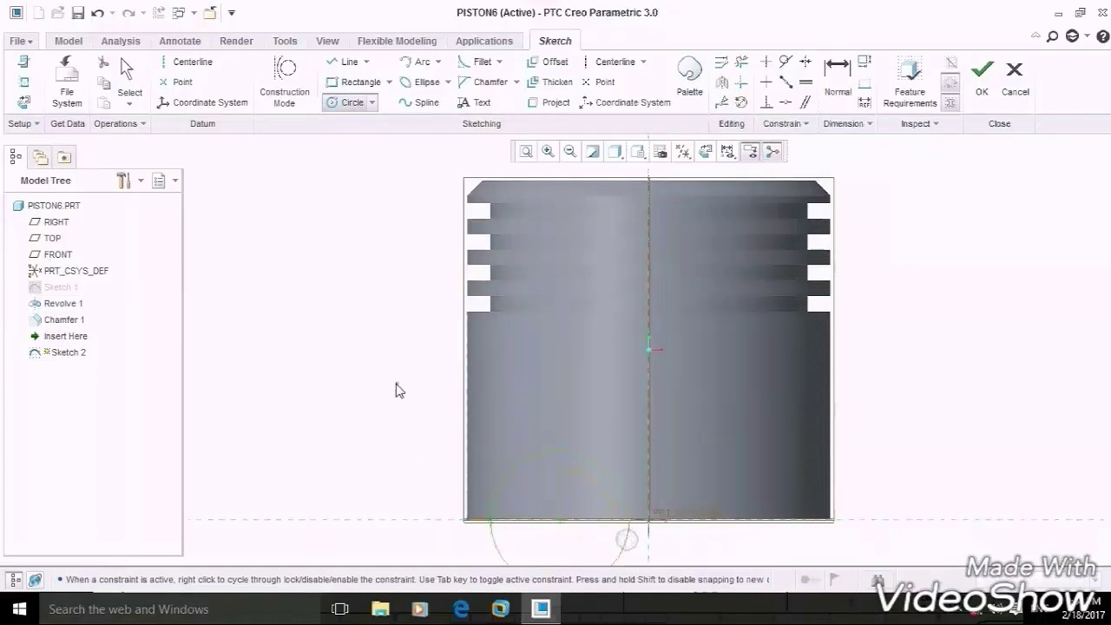
{"action": "left_click", "coordinate": [526, 152]}
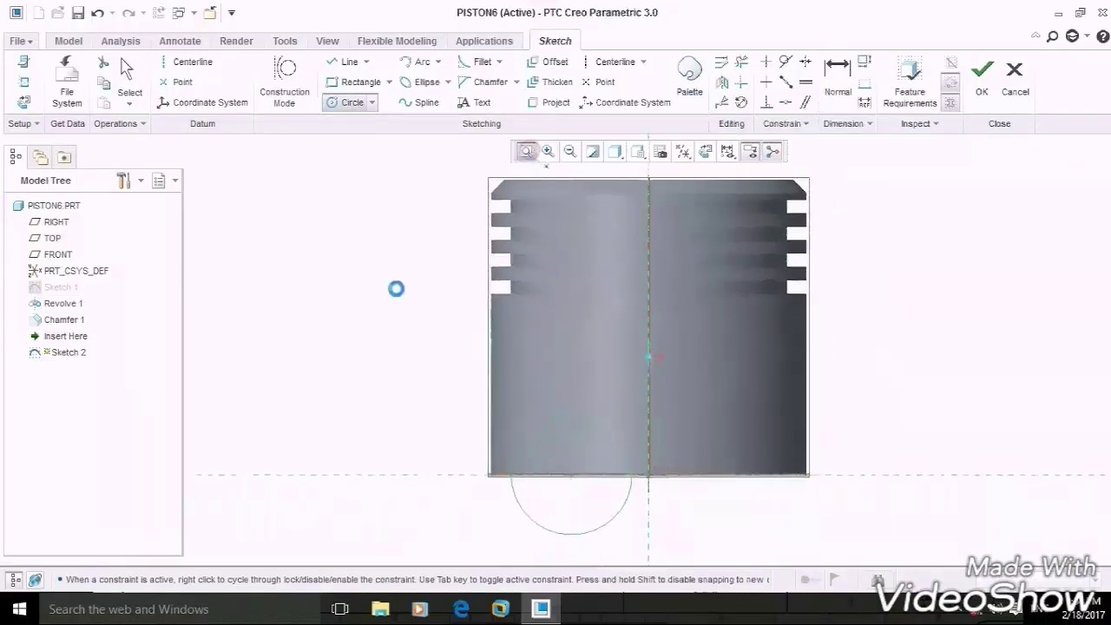
{"action": "left_click", "coordinate": [129, 80]}
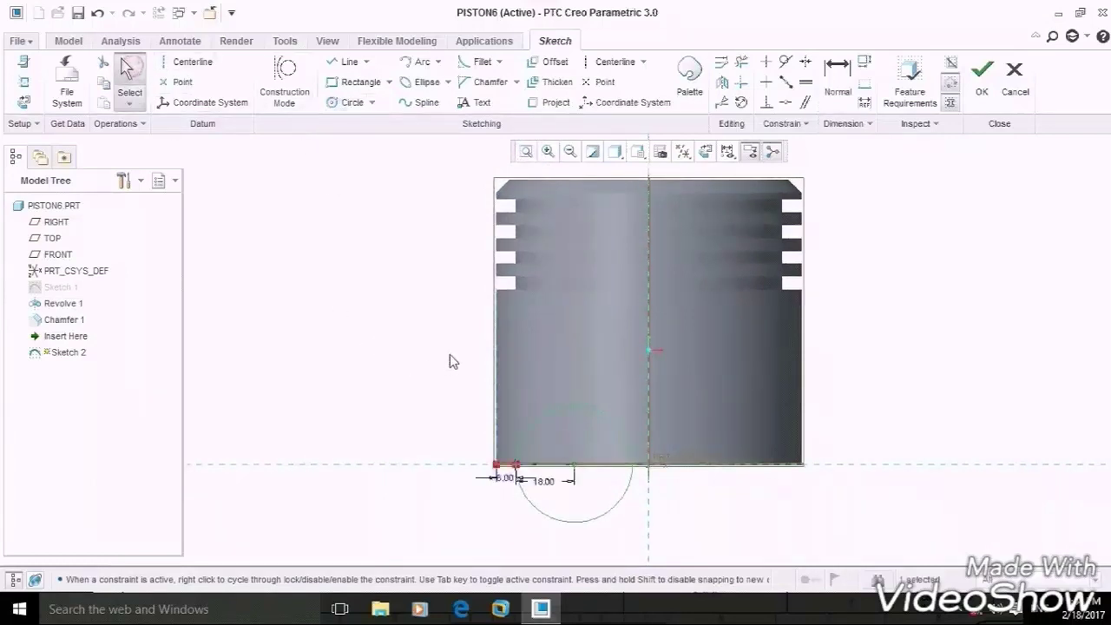
{"action": "left_click", "coordinate": [350, 64]}
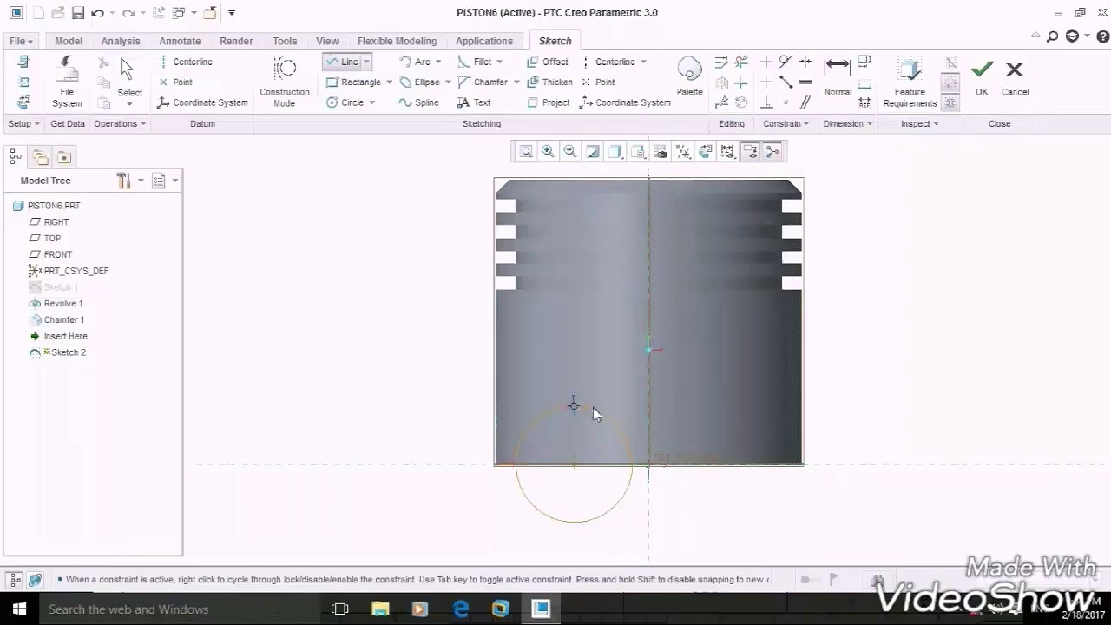
{"action": "left_click", "coordinate": [649, 407]}
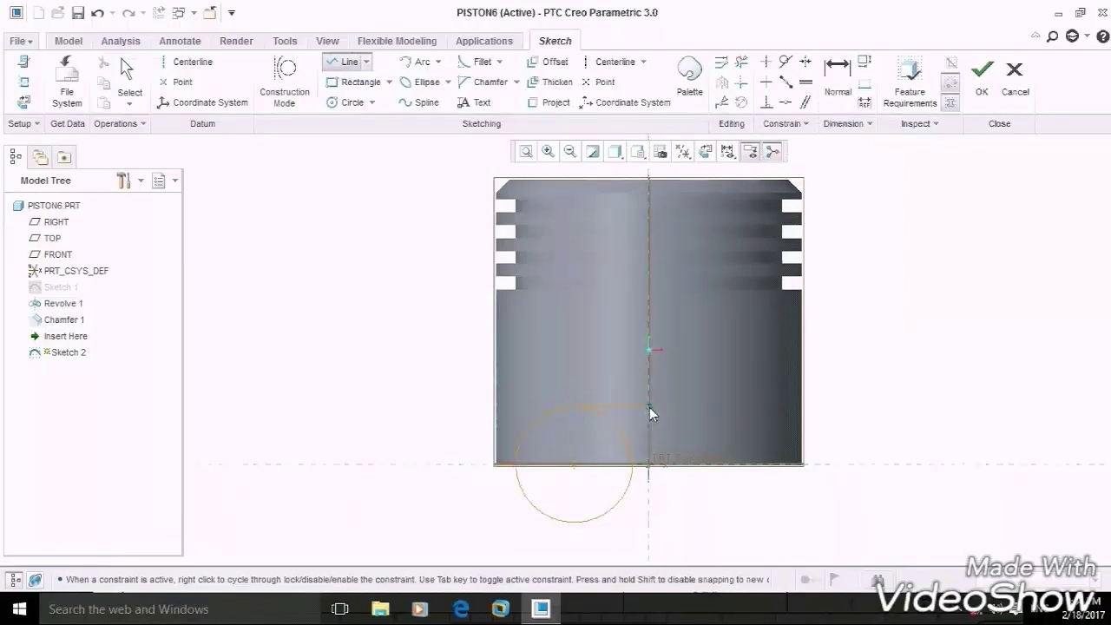
{"action": "middle_click", "coordinate": [224, 167]}
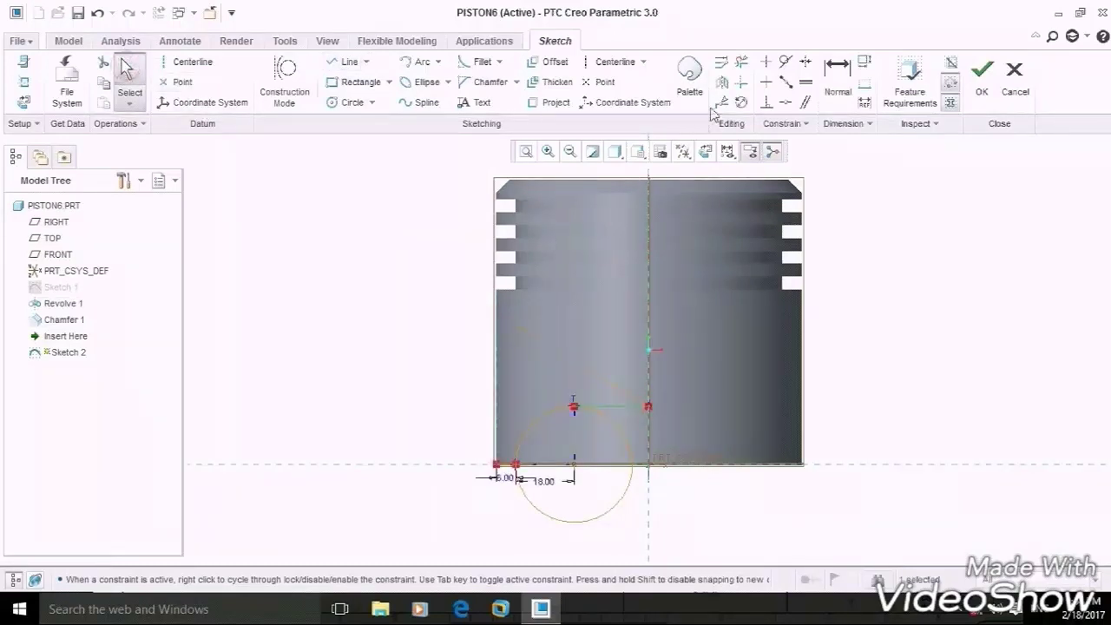
{"action": "left_click", "coordinate": [744, 65]}
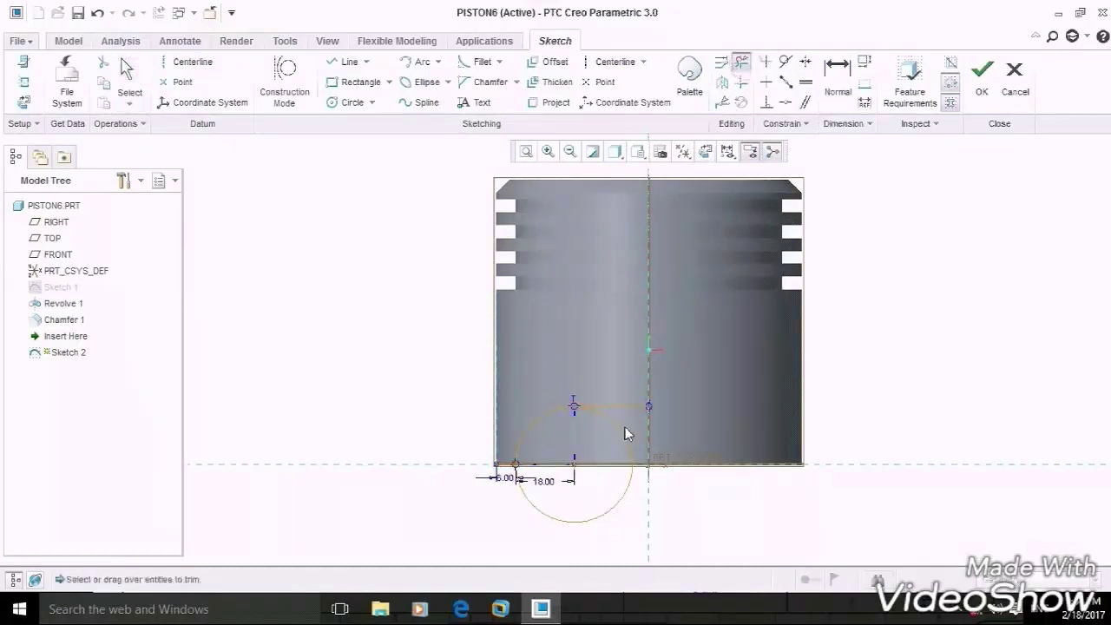
{"action": "mouse_move", "coordinate": [629, 431]}
{"action": "left_mouse_down"}
{"action": "mouse_move", "coordinate": [608, 520]}
{"action": "mouse_move", "coordinate": [578, 531]}
{"action": "mouse_move", "coordinate": [509, 476]}
{"action": "left_mouse_up"}
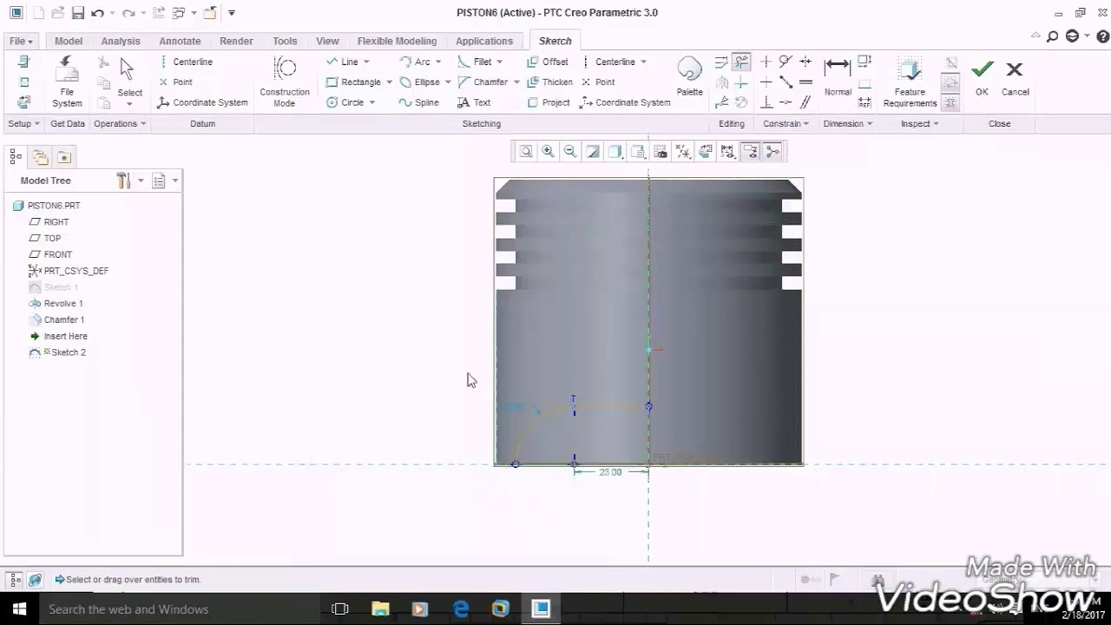
Step: Add a vertical centreline on the piston axis, mirror the left-half profile across it, and finish the sketch
{"action": "left_click", "coordinate": [613, 61]}
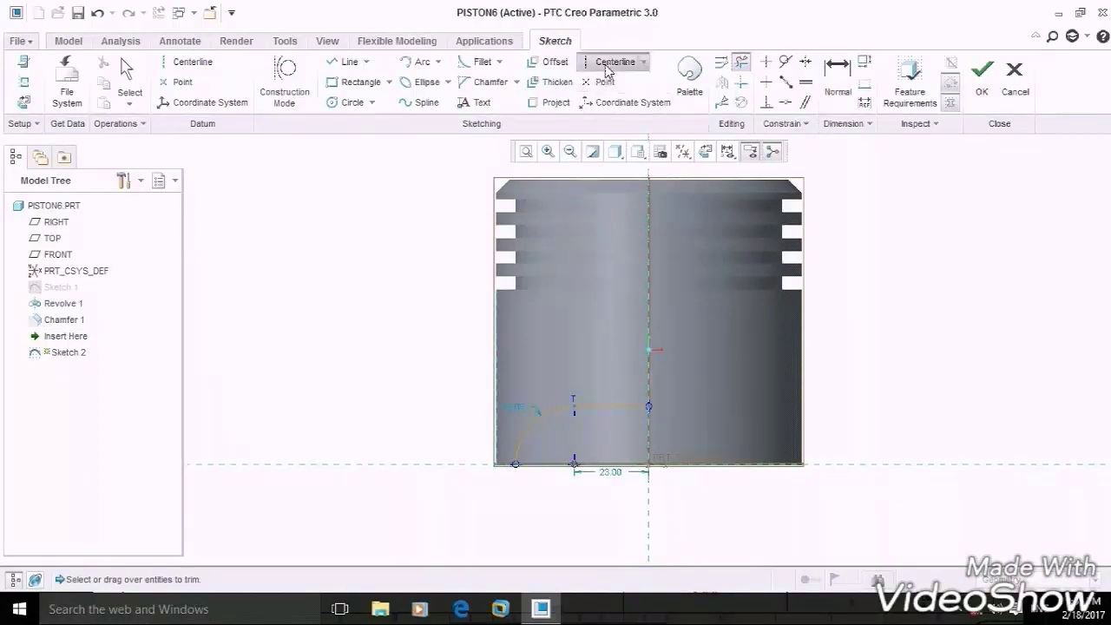
{"action": "left_click", "coordinate": [650, 204]}
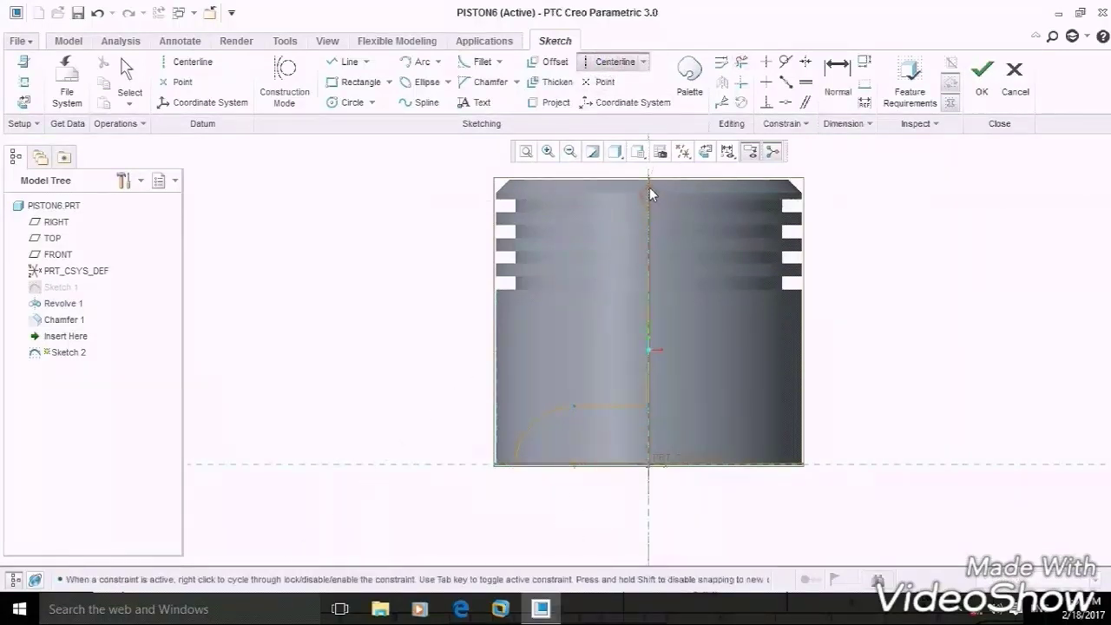
{"action": "left_click", "coordinate": [648, 185]}
{"action": "left_click", "coordinate": [131, 80]}
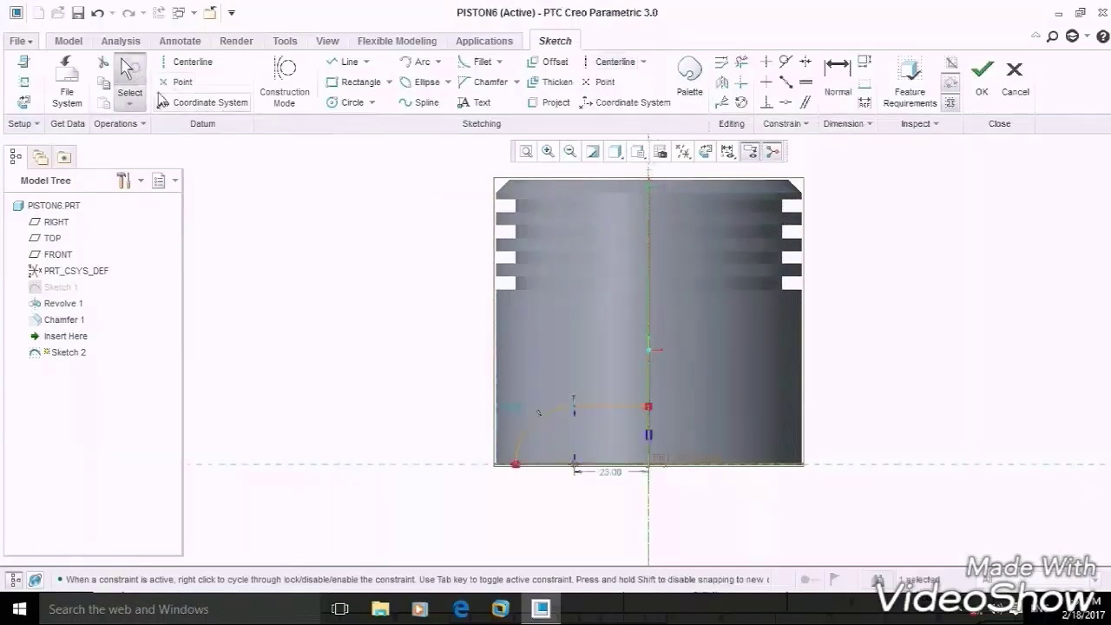
{"action": "left_click_drag", "start_coordinate": [427, 339], "coordinate": [658, 502]}
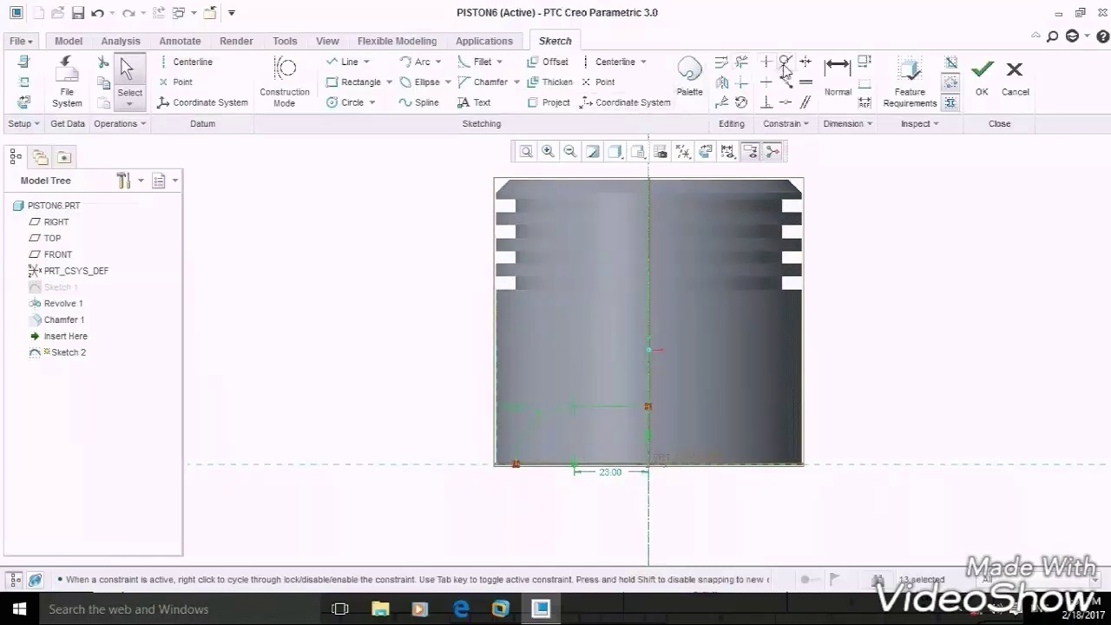
{"action": "left_click", "coordinate": [722, 82]}
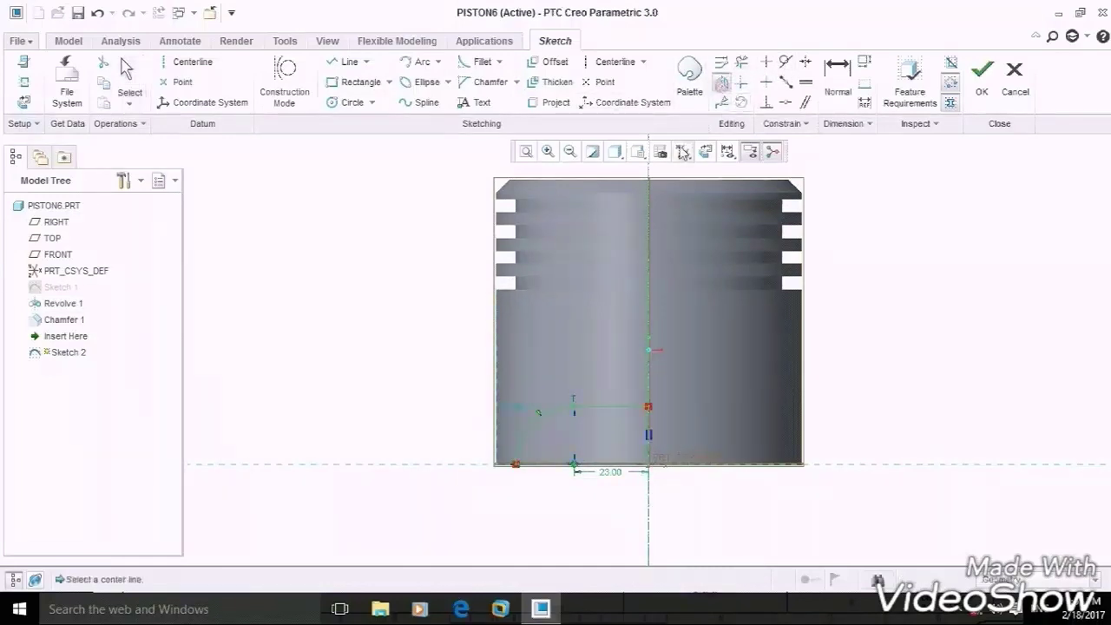
{"action": "left_click", "coordinate": [648, 178]}
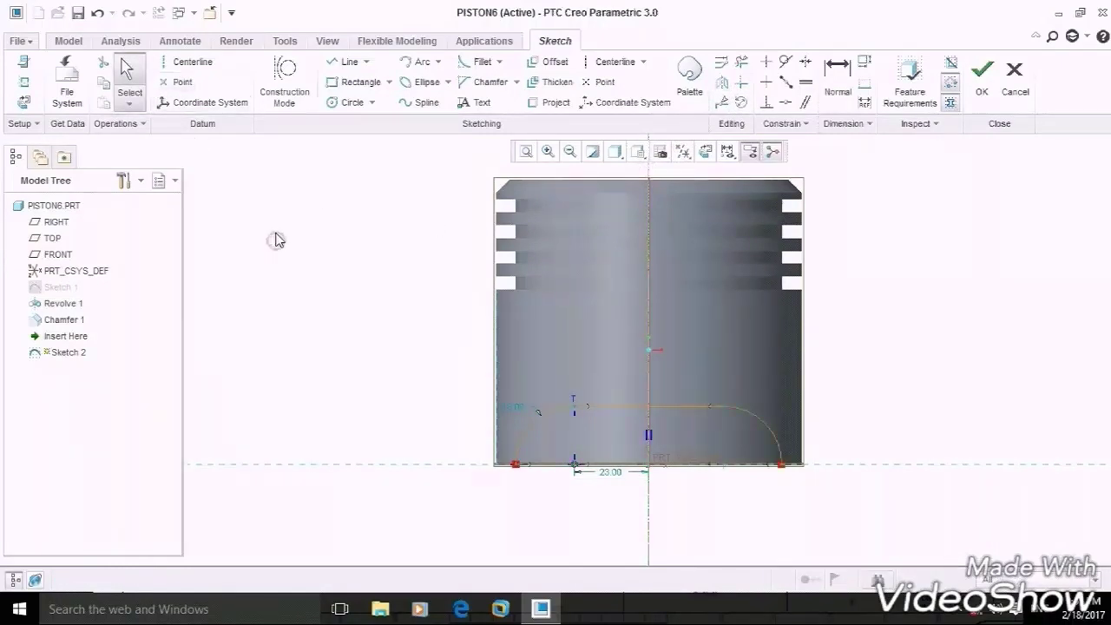
{"action": "left_click", "coordinate": [346, 62]}
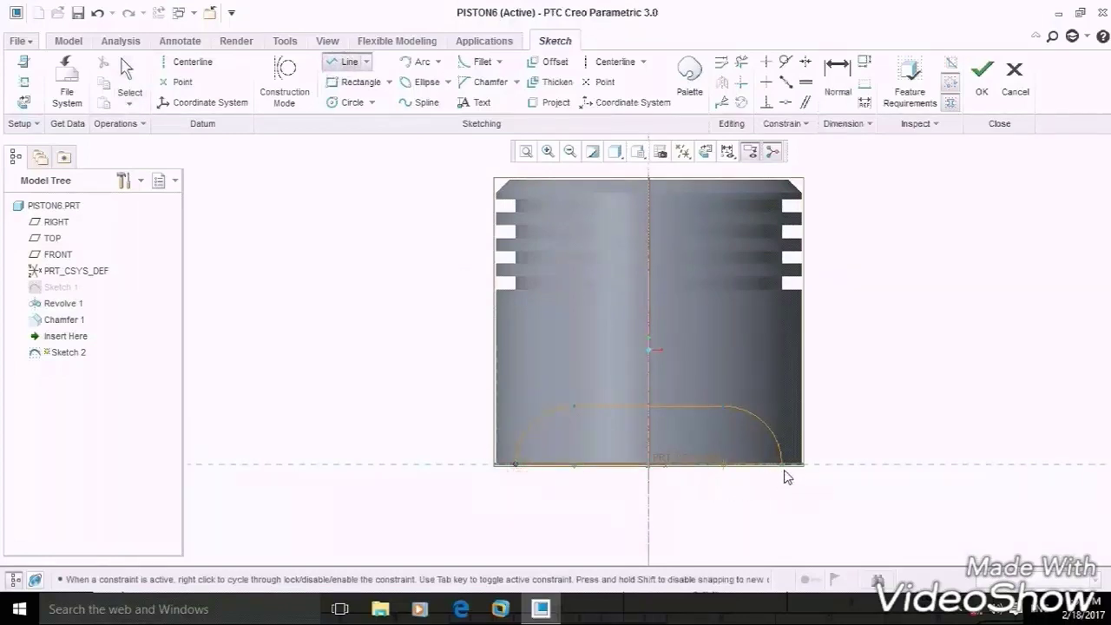
{"action": "left_click", "coordinate": [981, 91]}
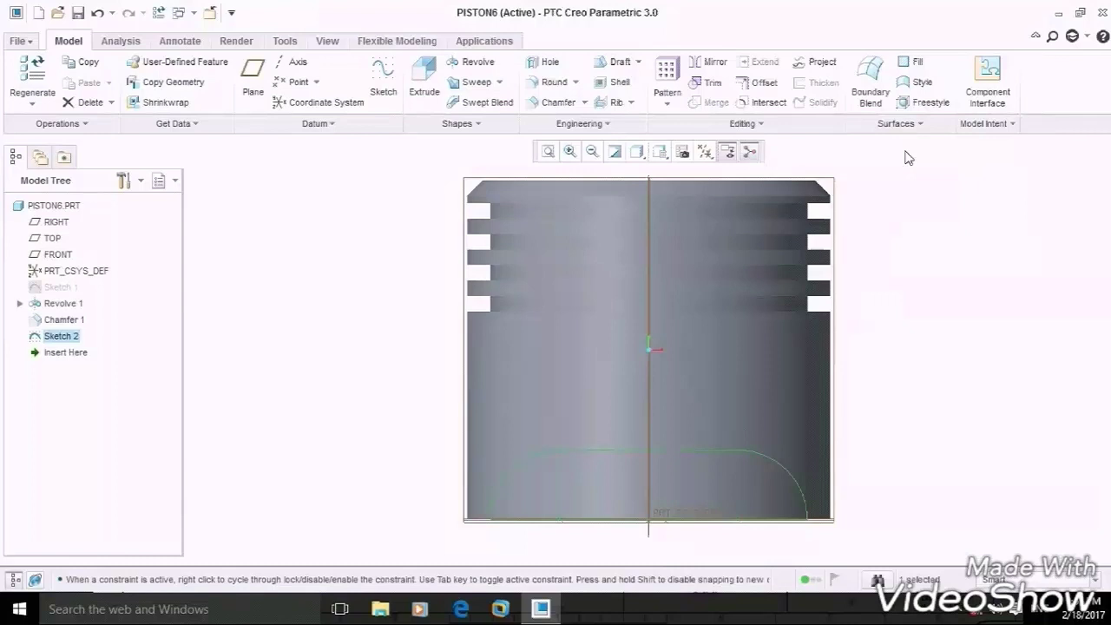
Step: Cut Sketch 2 symmetrically through both sides of the skirt with a 123.60 depth
{"action": "mouse_move", "coordinate": [330, 278]}
{"action": "middle_mouse_down"}
{"action": "mouse_move", "coordinate": [345, 298]}
{"action": "mouse_move", "coordinate": [365, 280]}
{"action": "mouse_move", "coordinate": [356, 295]}
{"action": "middle_mouse_up"}
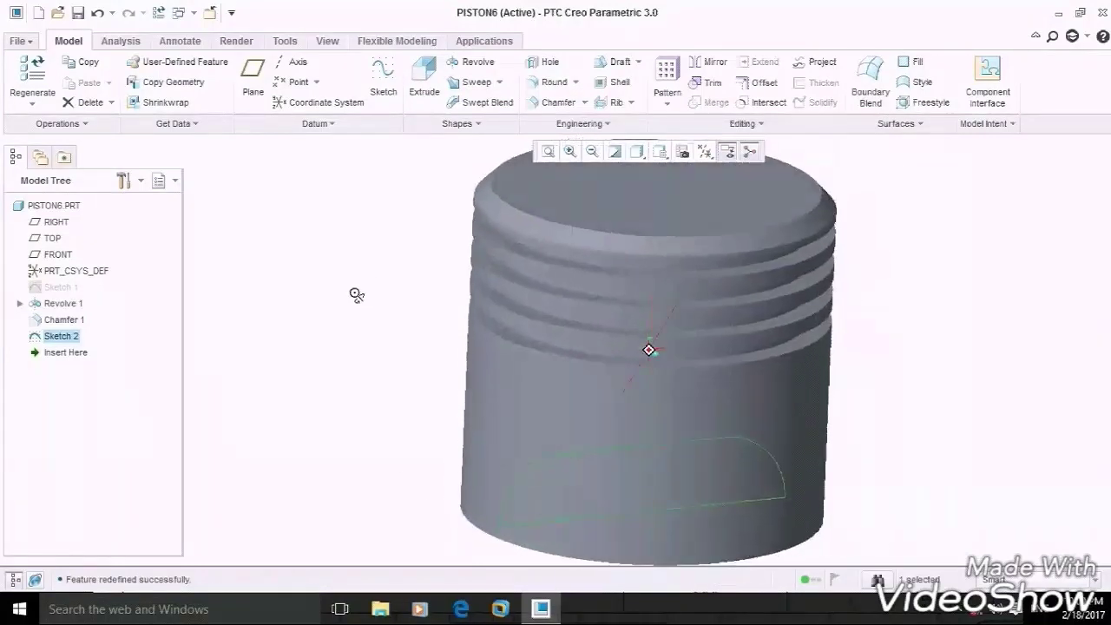
{"action": "left_click", "coordinate": [425, 80]}
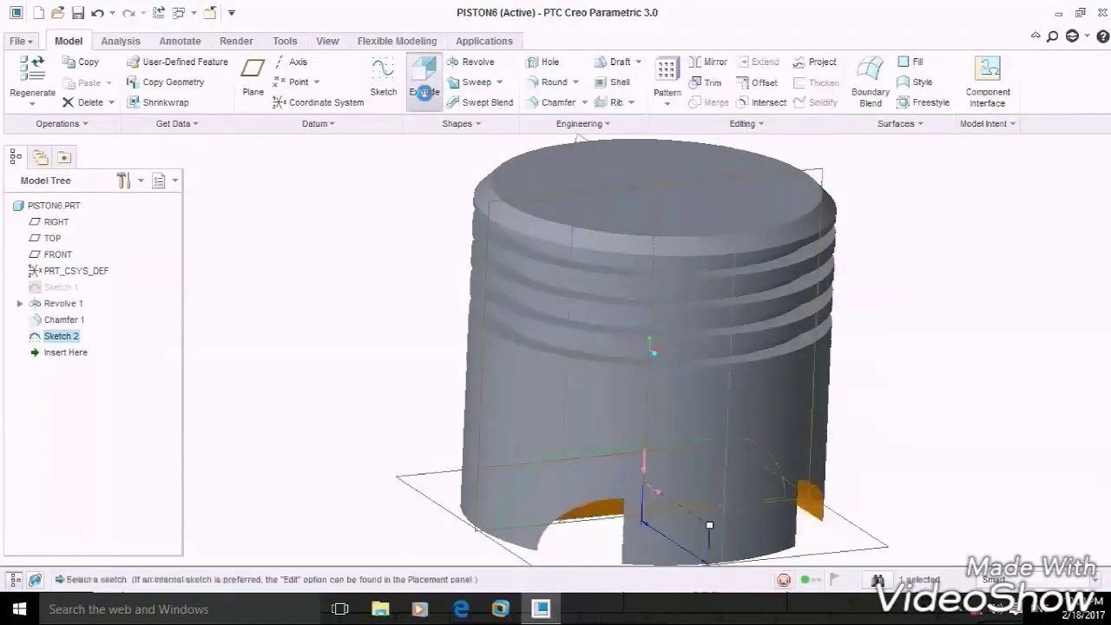
{"action": "left_click", "coordinate": [91, 83]}
{"action": "left_click", "coordinate": [76, 123]}
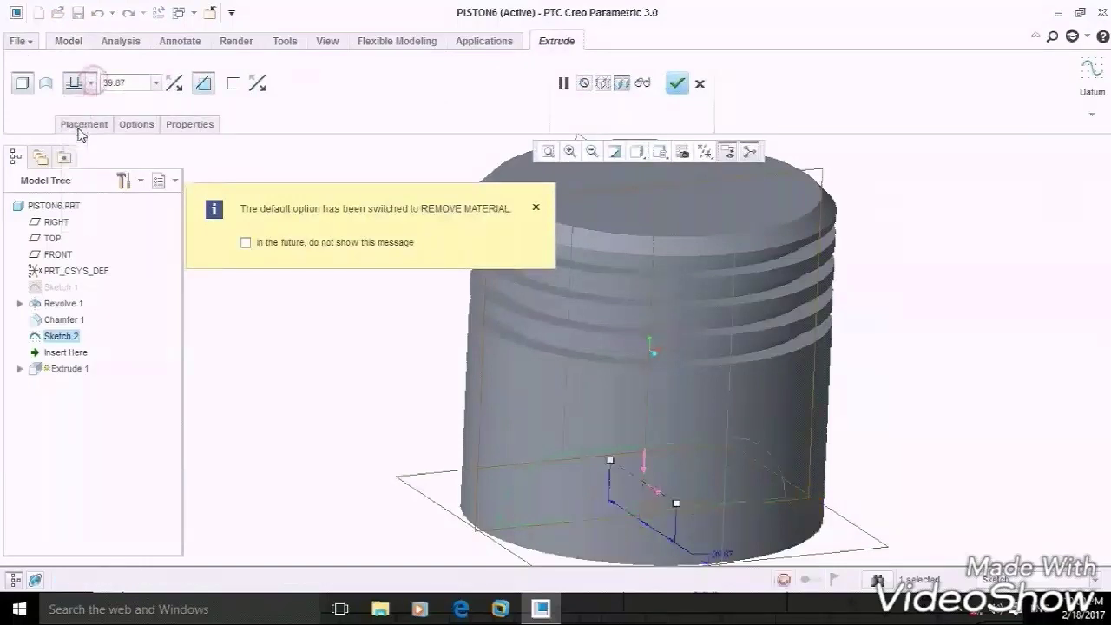
{"action": "scroll", "coordinate": [564, 400], "scroll_direction": "down", "scroll_amount": 2}
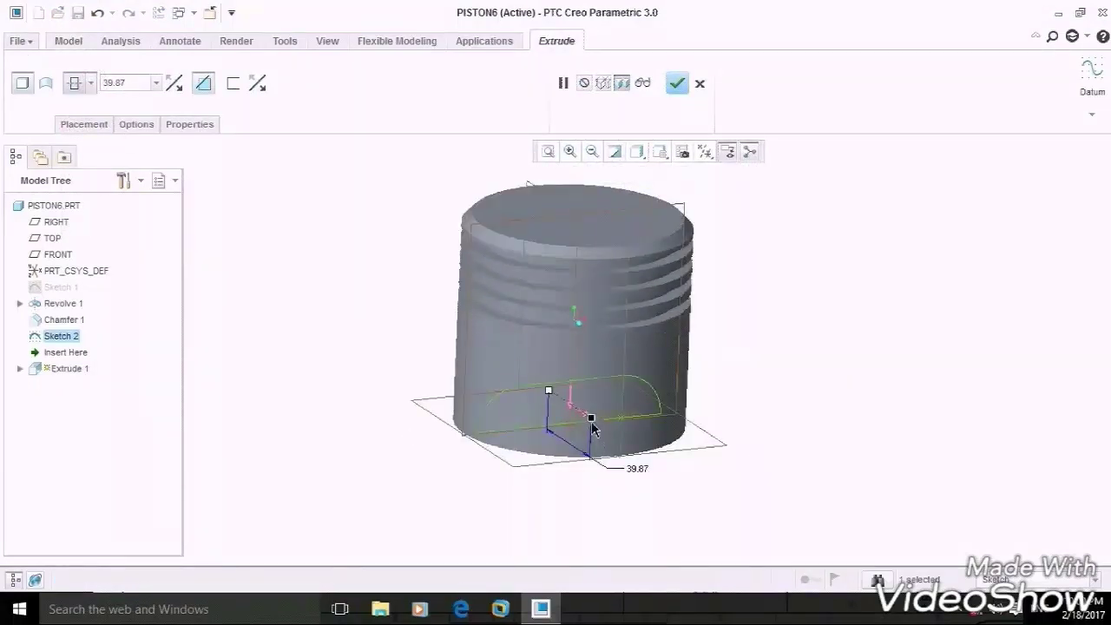
{"action": "left_click_drag", "start_coordinate": [594, 425], "coordinate": [595, 461]}
{"action": "mouse_move", "coordinate": [594, 460]}
{"action": "middle_mouse_down"}
{"action": "mouse_move", "coordinate": [582, 434]}
{"action": "mouse_move", "coordinate": [588, 447]}
{"action": "middle_mouse_up"}
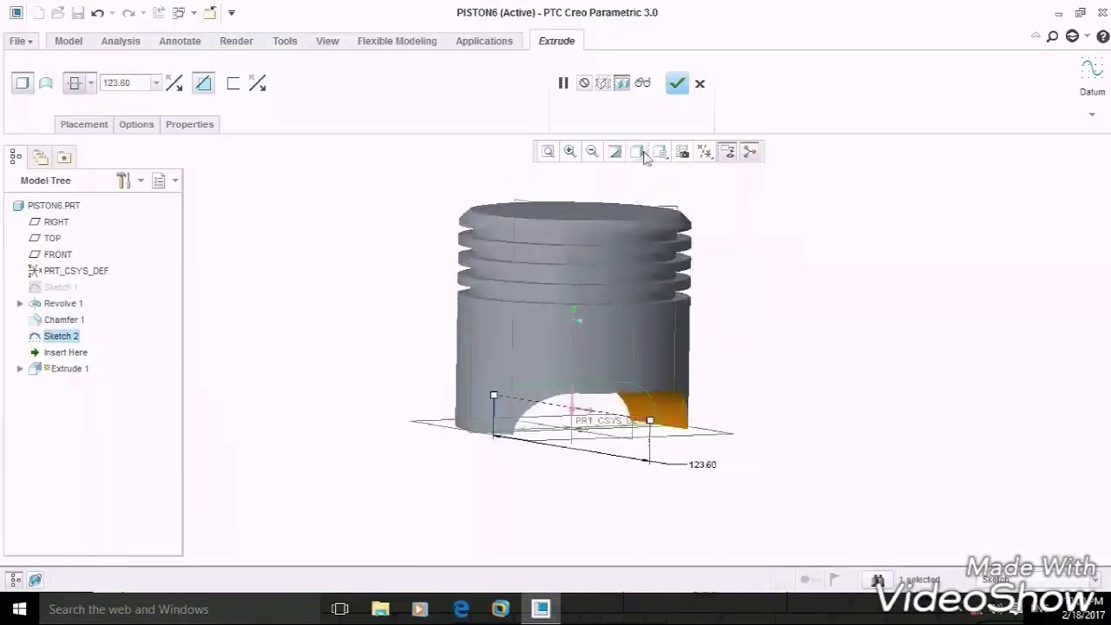
{"action": "left_click", "coordinate": [676, 84]}
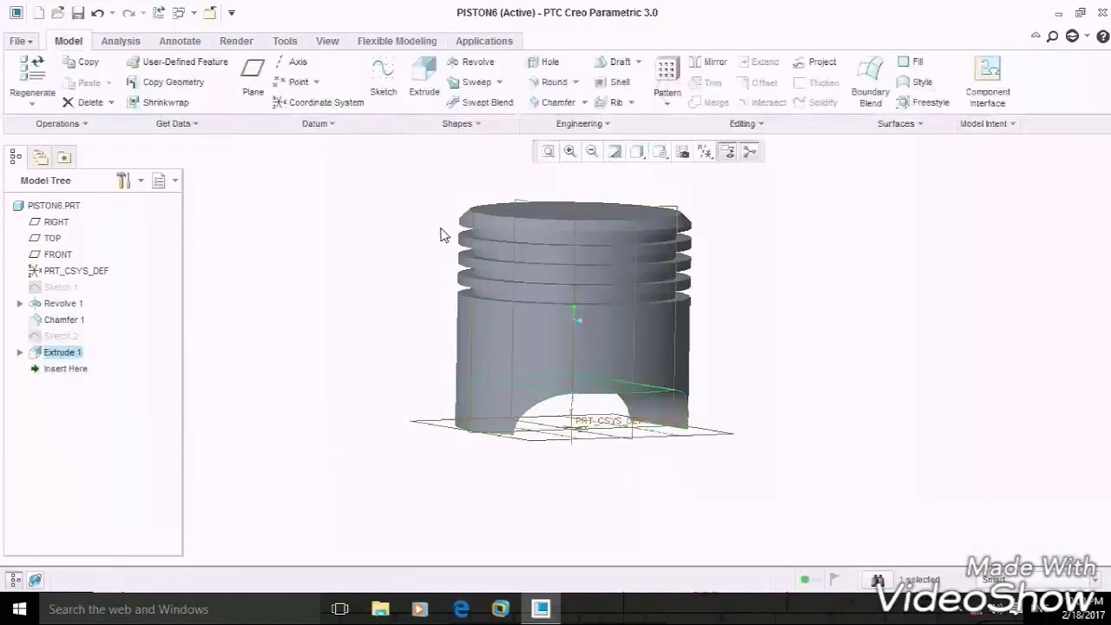
Step: Check the reference piston drawing, then start a new sketch on the TOP datum plane
{"action": "left_click", "coordinate": [443, 235]}
{"action": "middle_click_drag", "start_coordinate": [442, 234], "coordinate": [434, 432]}
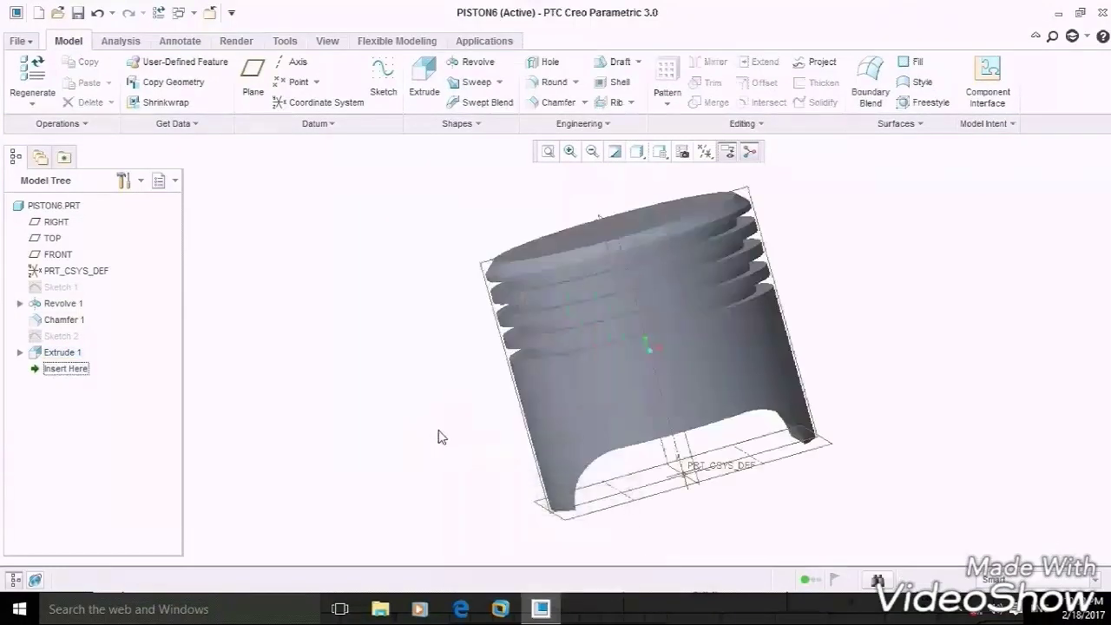
{"action": "left_click", "coordinate": [554, 612]}
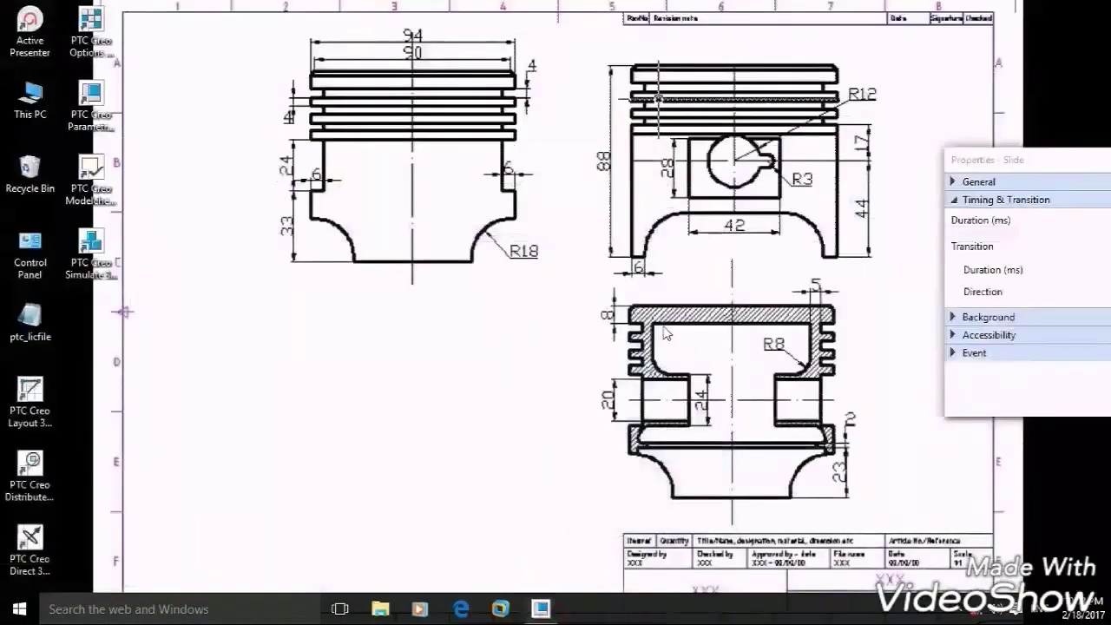
{"action": "left_click_drag", "start_coordinate": [648, 320], "coordinate": [825, 512]}
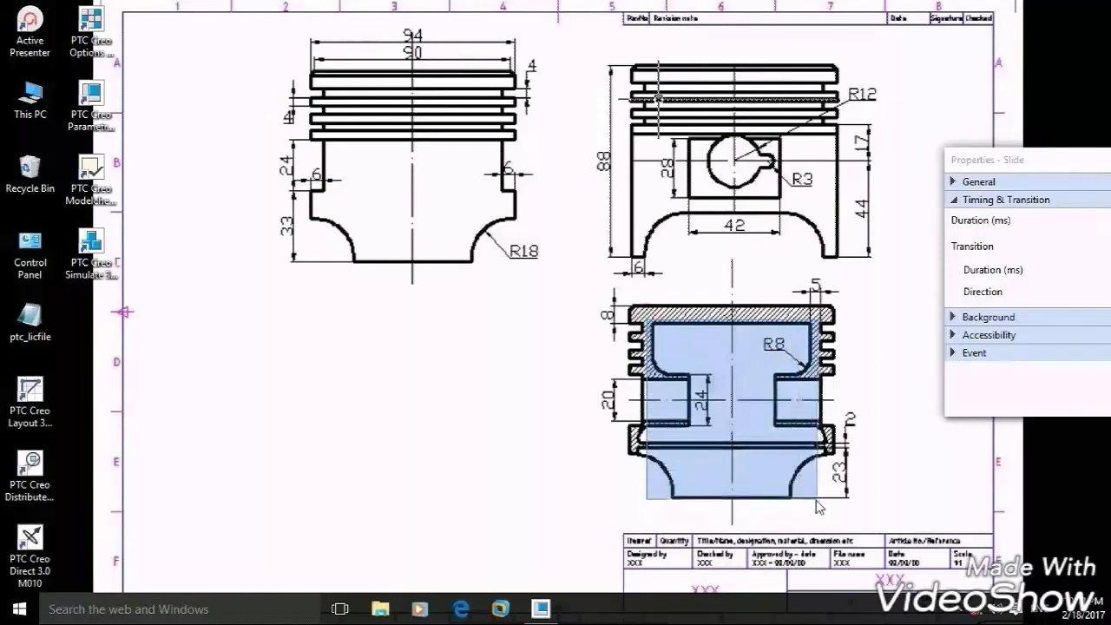
{"action": "left_click", "coordinate": [554, 610]}
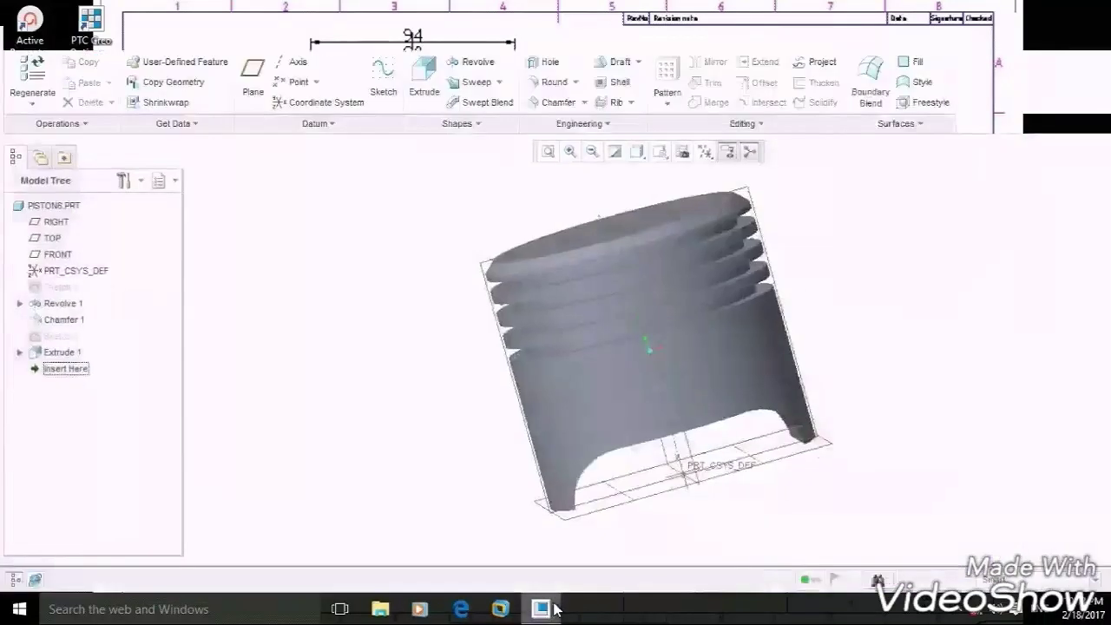
{"action": "left_click", "coordinate": [732, 482]}
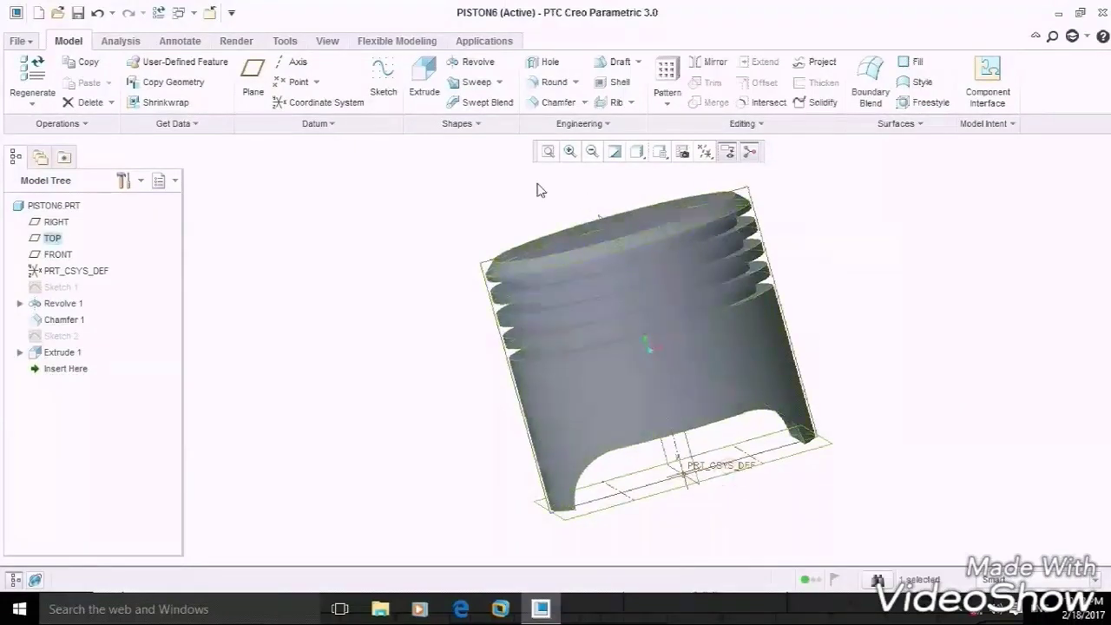
{"action": "left_click", "coordinate": [384, 94]}
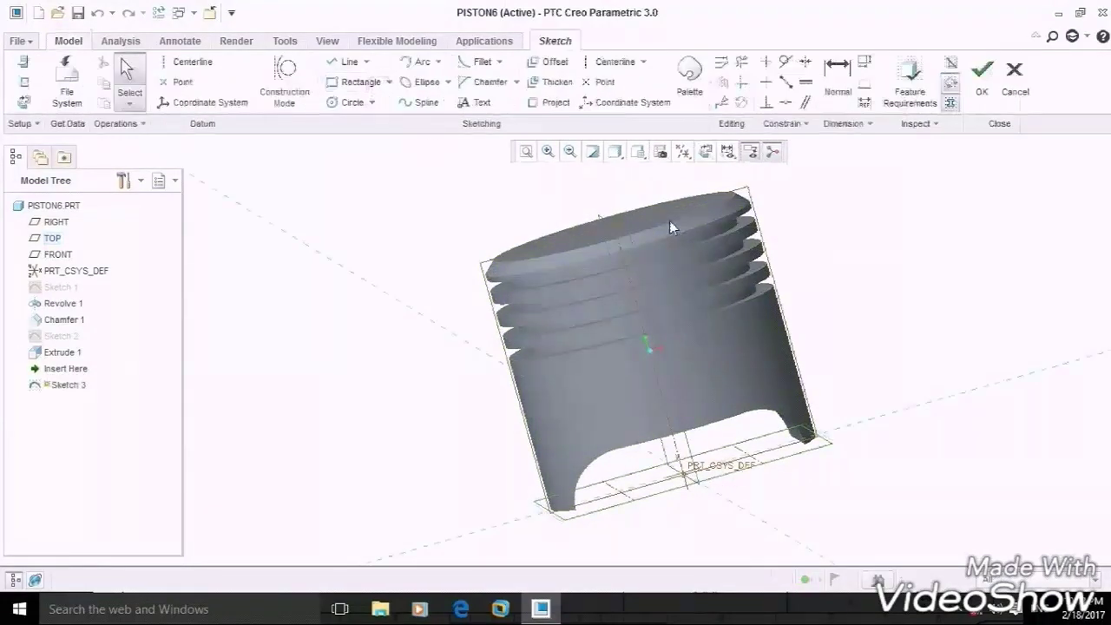
Step: Draw a 72-diameter circle centred on the part origin and finish the sketch
{"action": "left_click", "coordinate": [705, 153]}
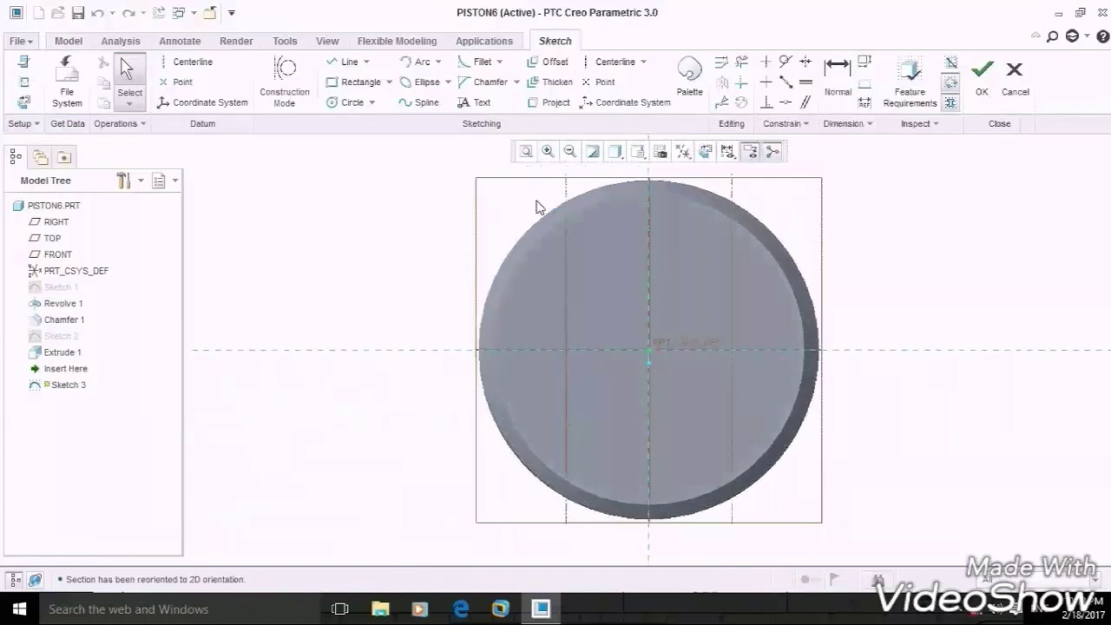
{"action": "left_click", "coordinate": [341, 103]}
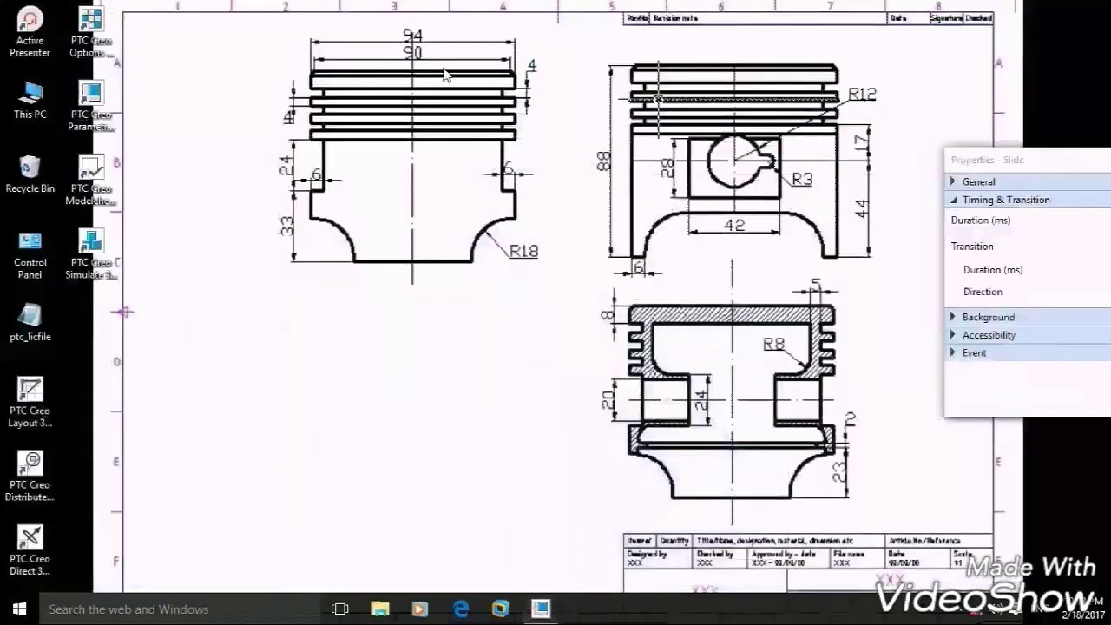
{"action": "left_click", "coordinate": [540, 609]}
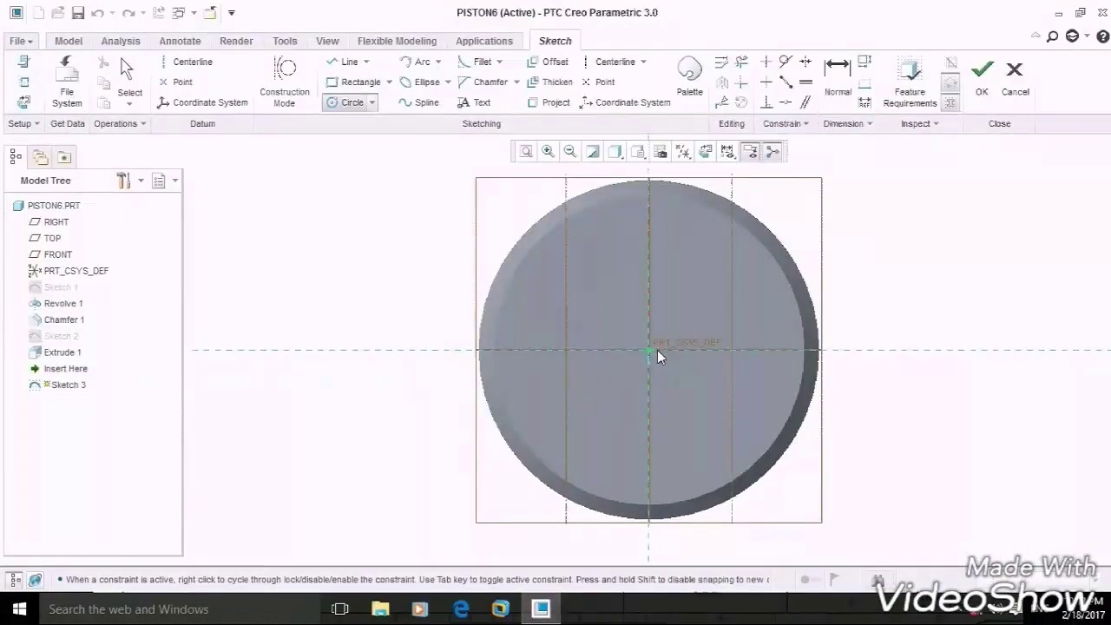
{"action": "left_click", "coordinate": [702, 453]}
{"action": "middle_click", "coordinate": [402, 224]}
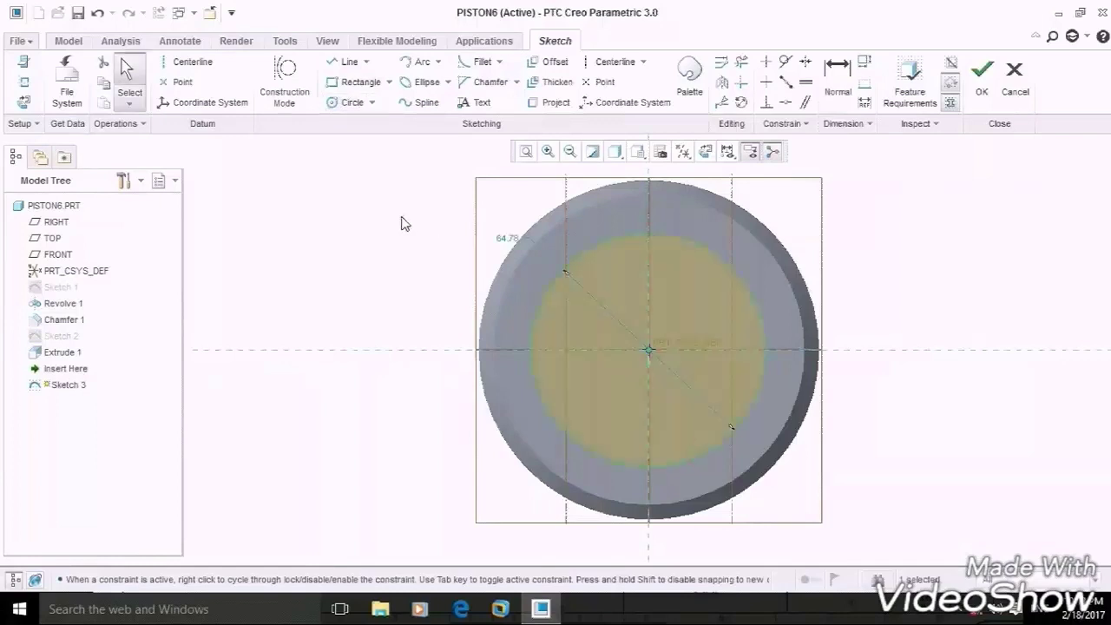
{"action": "double_click", "coordinate": [501, 242]}
{"action": "type", "text": "7"}
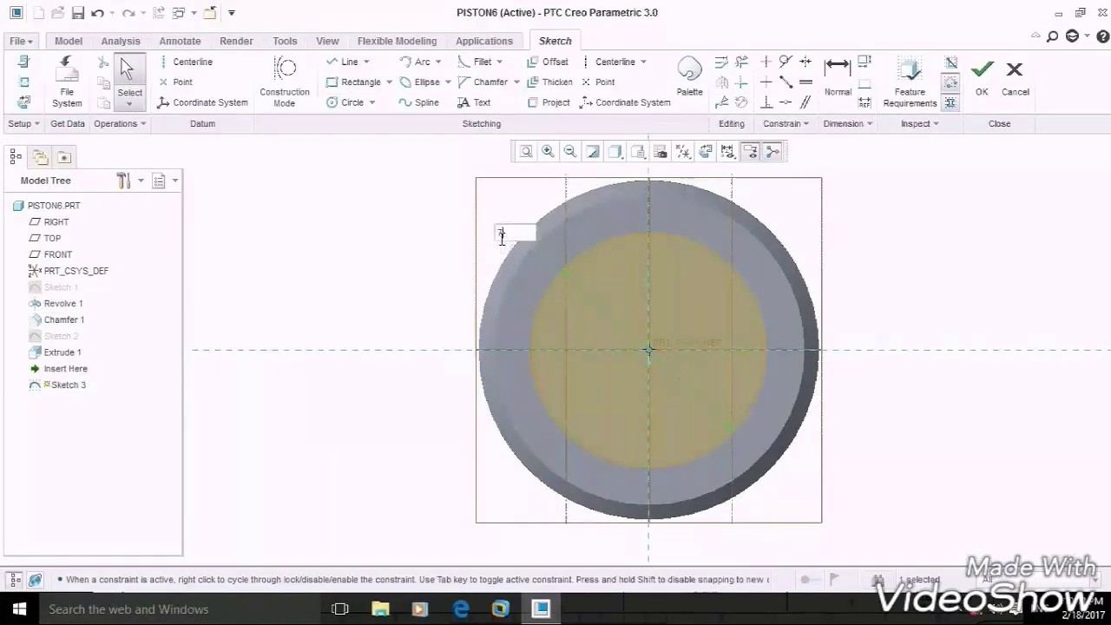
{"action": "type", "text": "2"}
{"action": "key", "text": "Return"}
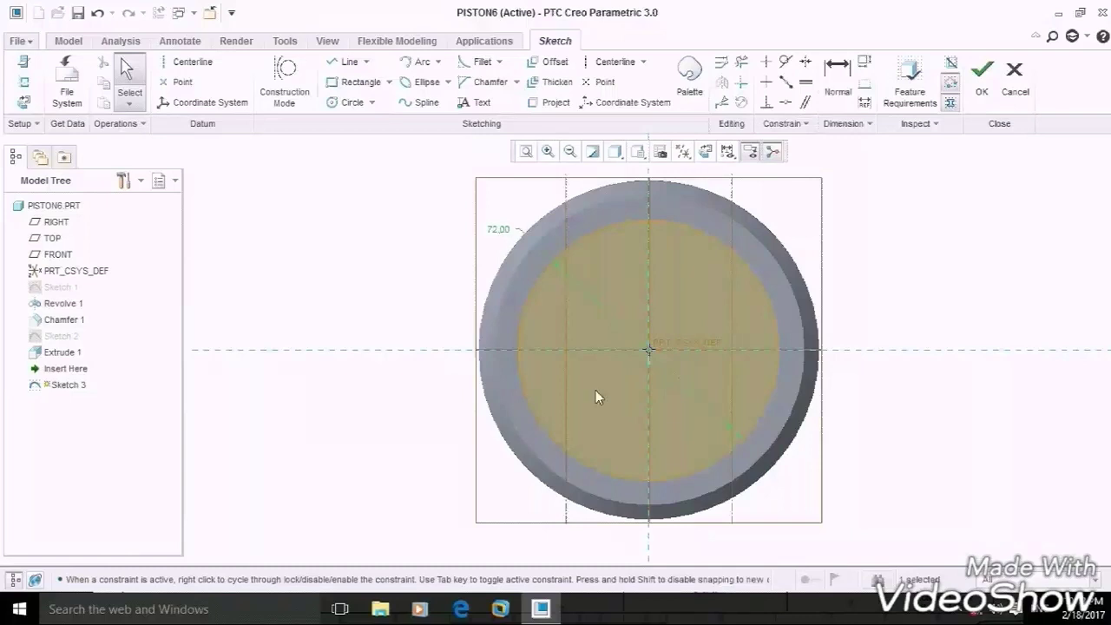
{"action": "left_click", "coordinate": [982, 76]}
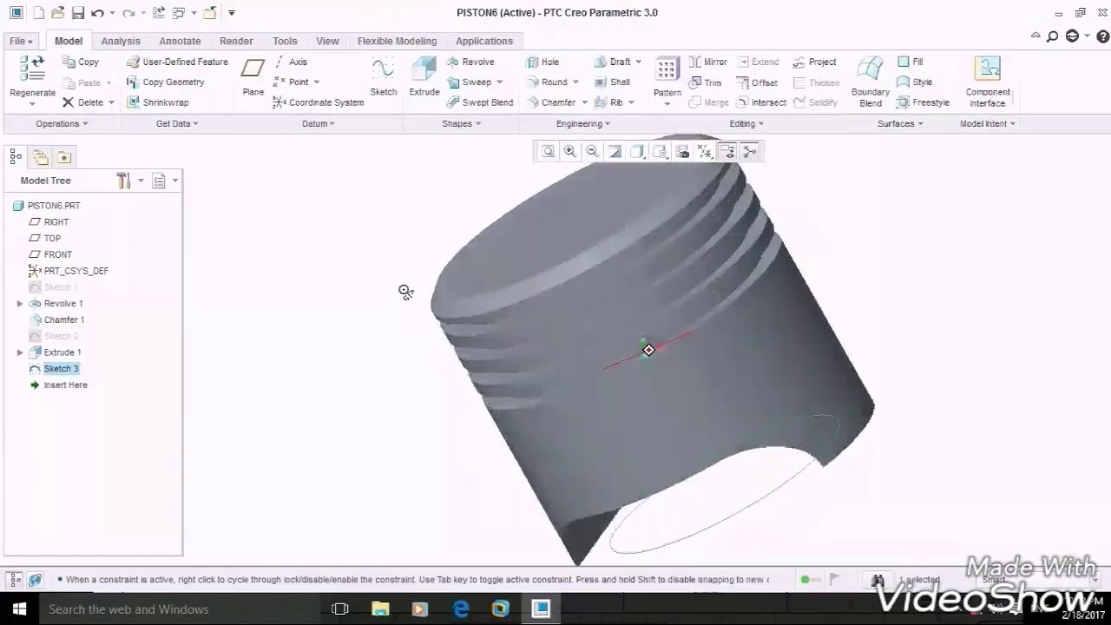
Step: Extrude the 72-diameter circle sketch 80 deep into the piston
{"action": "left_click", "coordinate": [423, 94]}
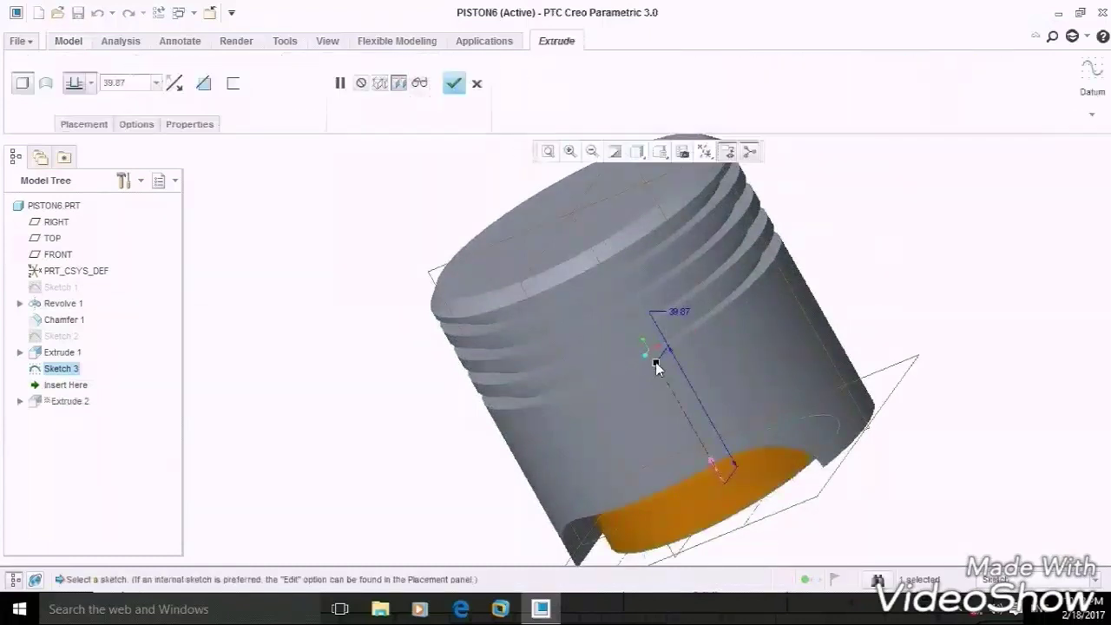
{"action": "left_click_drag", "start_coordinate": [623, 305], "coordinate": [617, 293]}
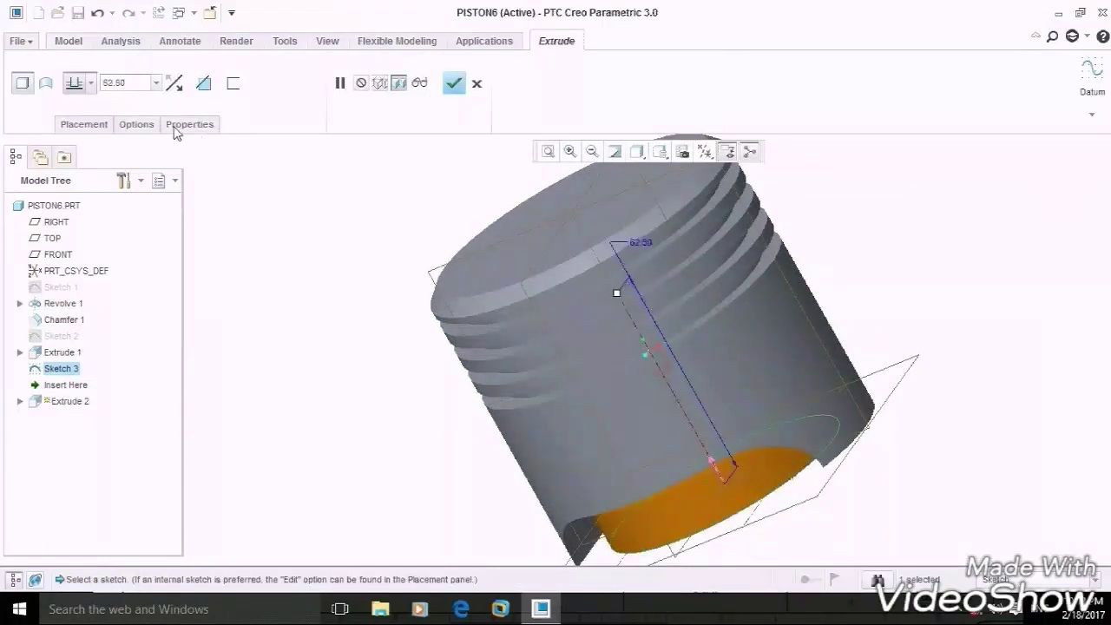
{"action": "left_click", "coordinate": [143, 89]}
{"action": "type", "text": "80"}
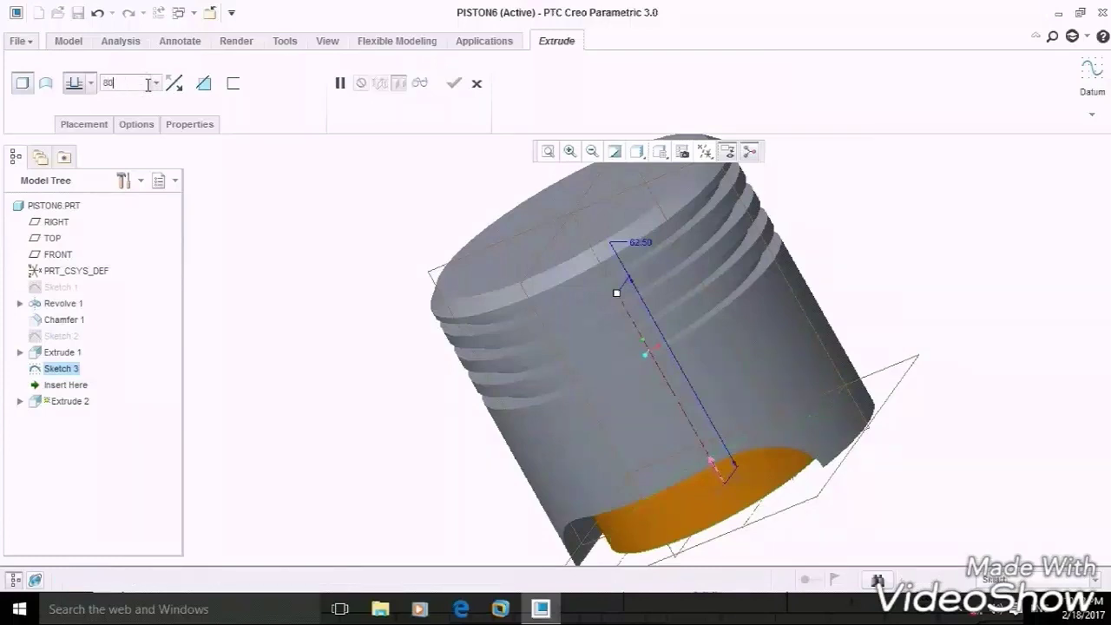
{"action": "key", "text": "Return"}
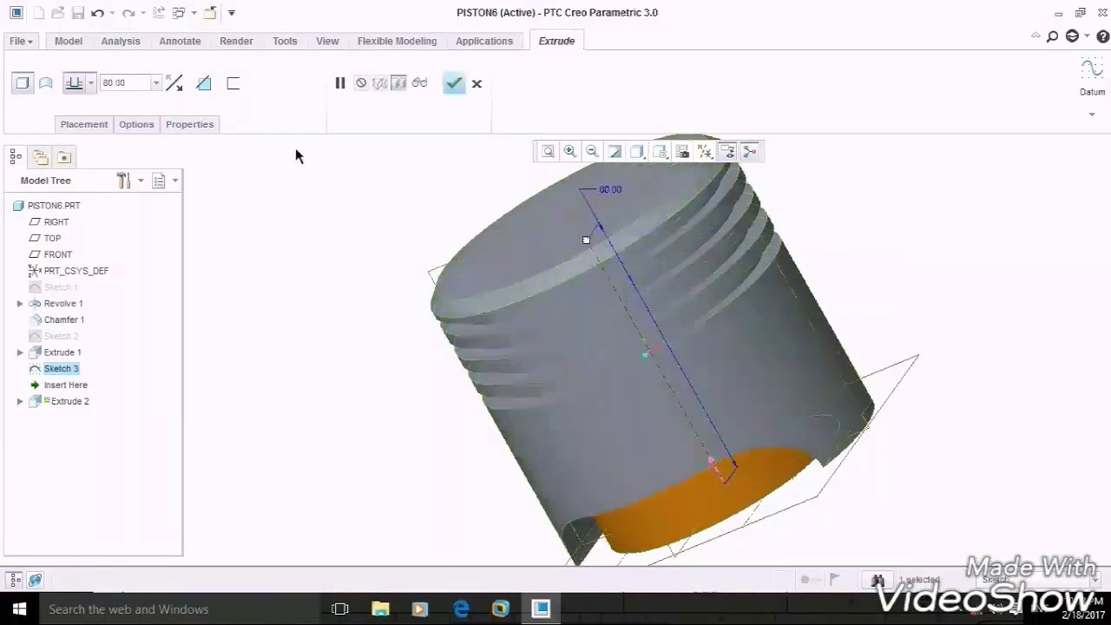
{"action": "left_click", "coordinate": [455, 82]}
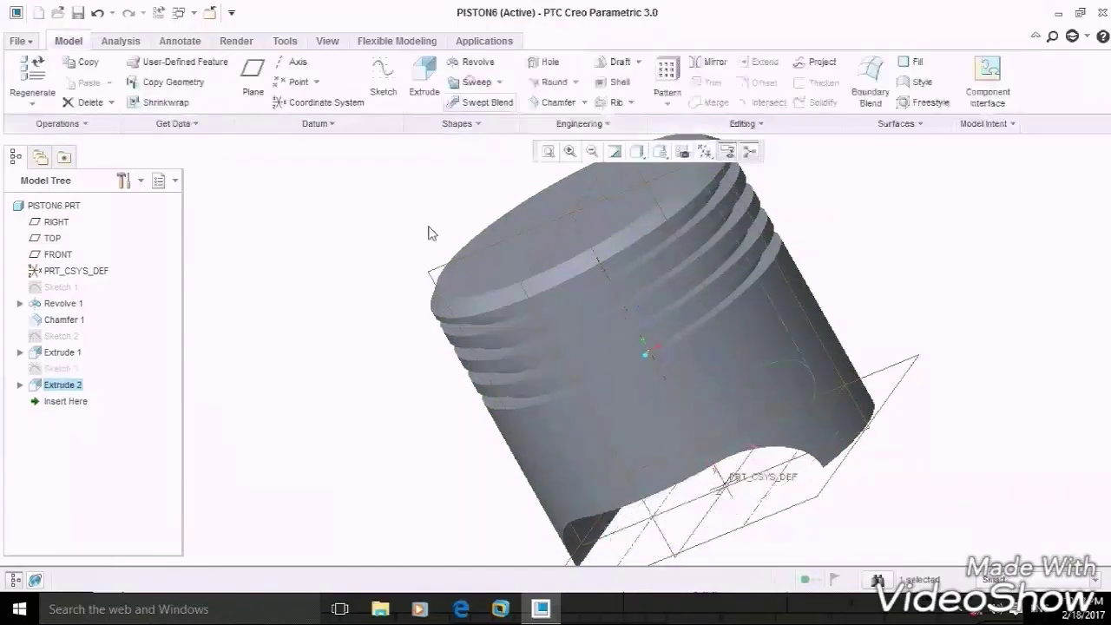
Step: Check the reference drawing, turn the piston to show its top, and begin a new datum plane
{"action": "middle_click_drag", "start_coordinate": [343, 314], "coordinate": [477, 332]}
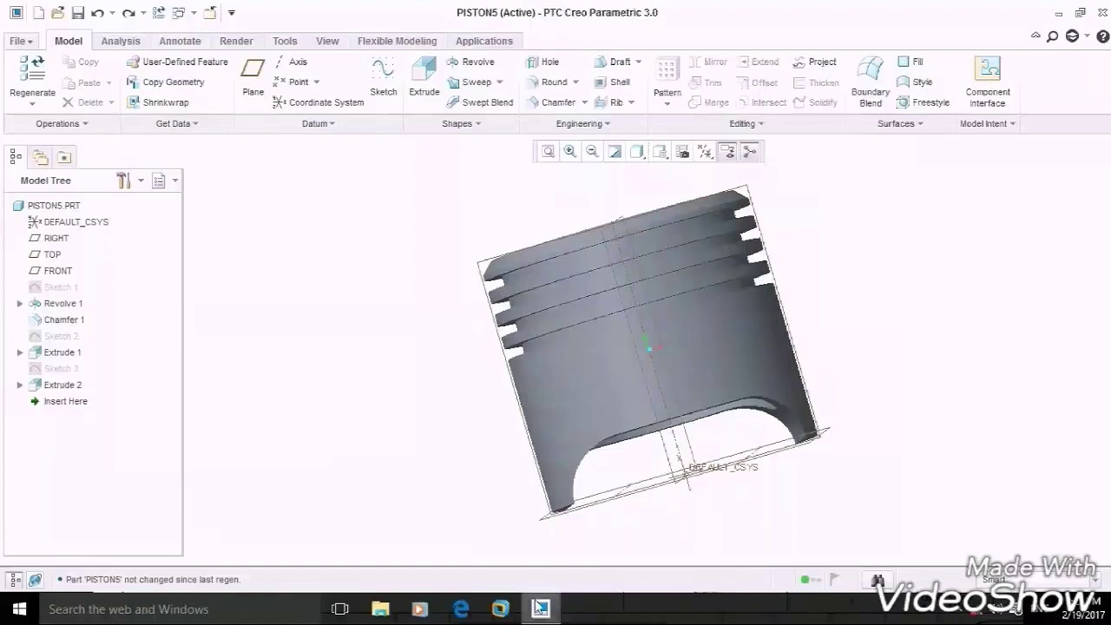
{"action": "left_click", "coordinate": [539, 605]}
{"action": "left_click_drag", "start_coordinate": [667, 140], "coordinate": [803, 204]}
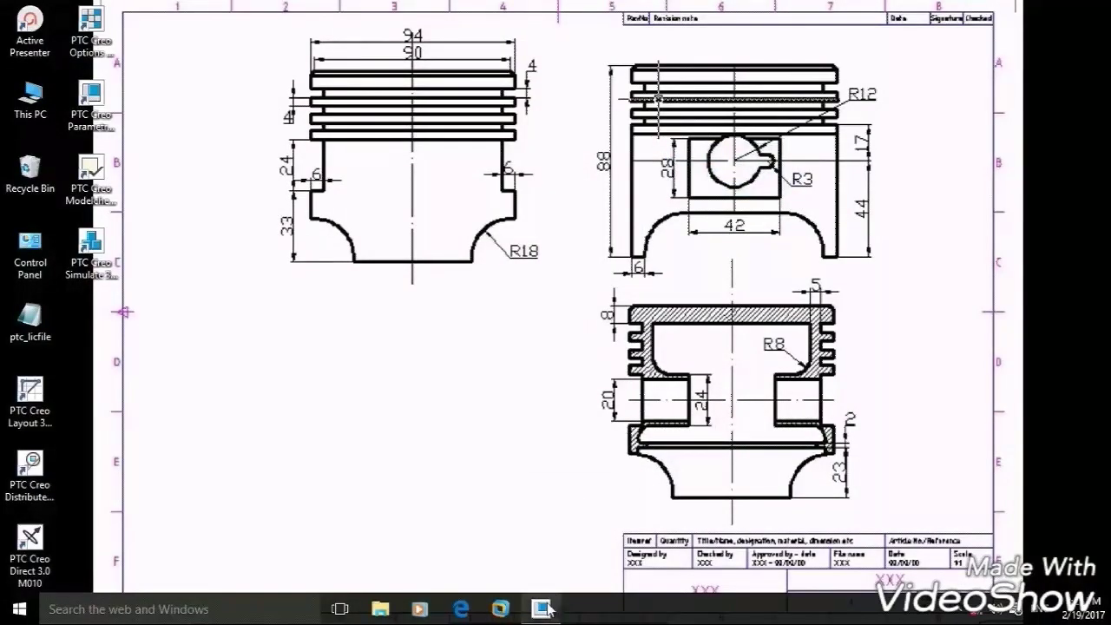
{"action": "left_click", "coordinate": [542, 608]}
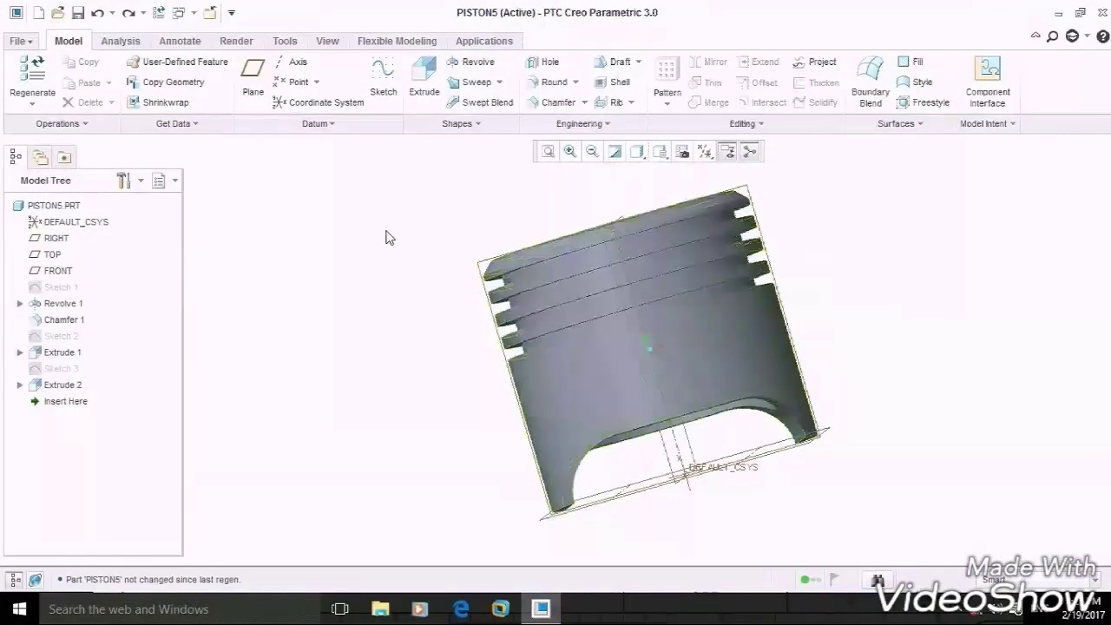
{"action": "middle_click_drag", "start_coordinate": [388, 238], "coordinate": [391, 257]}
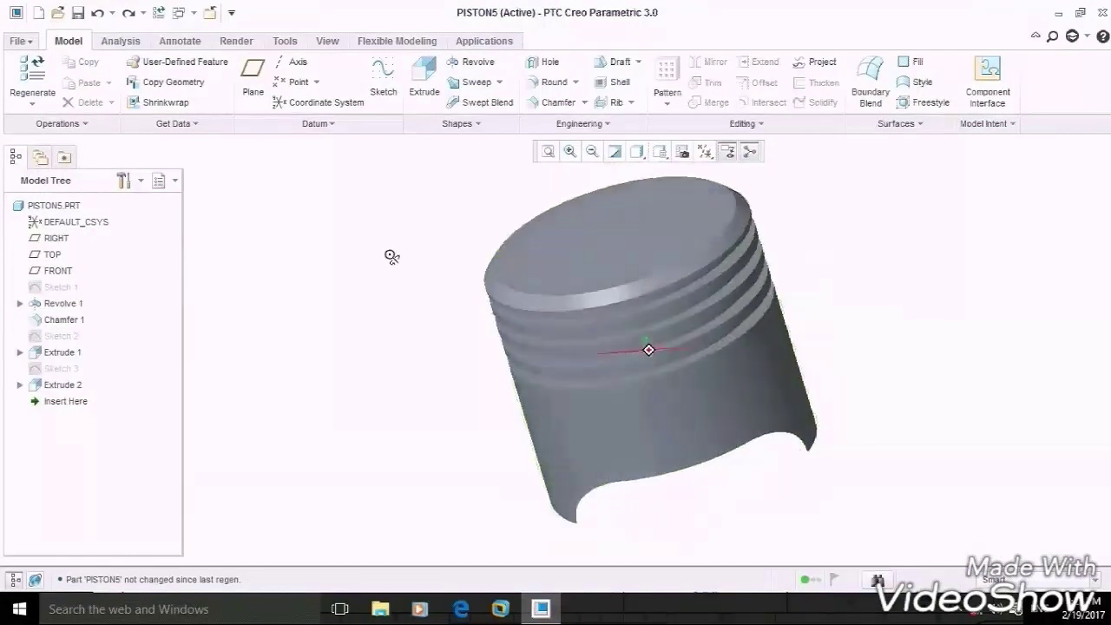
{"action": "left_click", "coordinate": [264, 82]}
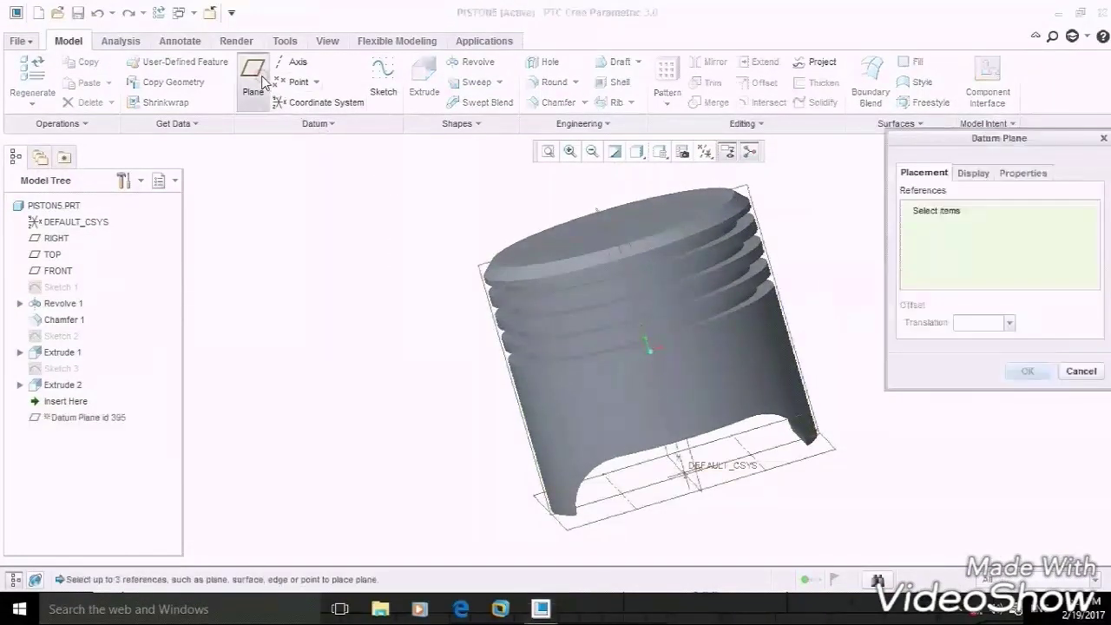
Step: Create datum plane DTM1 offset 47 from FRONT and start a sketch on it
{"action": "left_click", "coordinate": [751, 187]}
{"action": "left_click", "coordinate": [974, 322]}
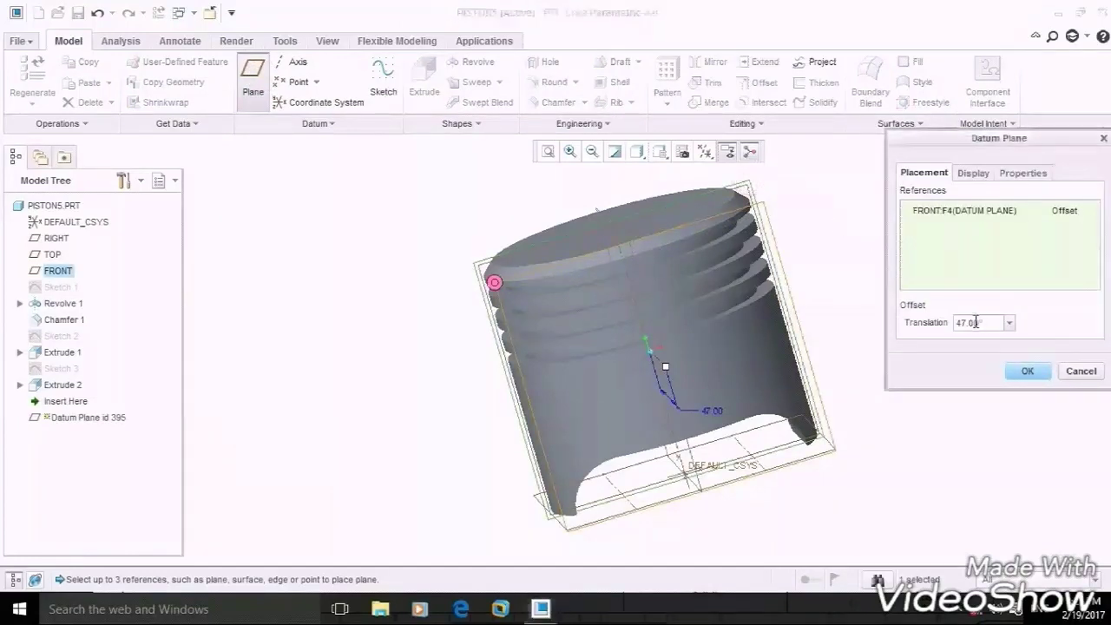
{"action": "left_click", "coordinate": [1027, 371]}
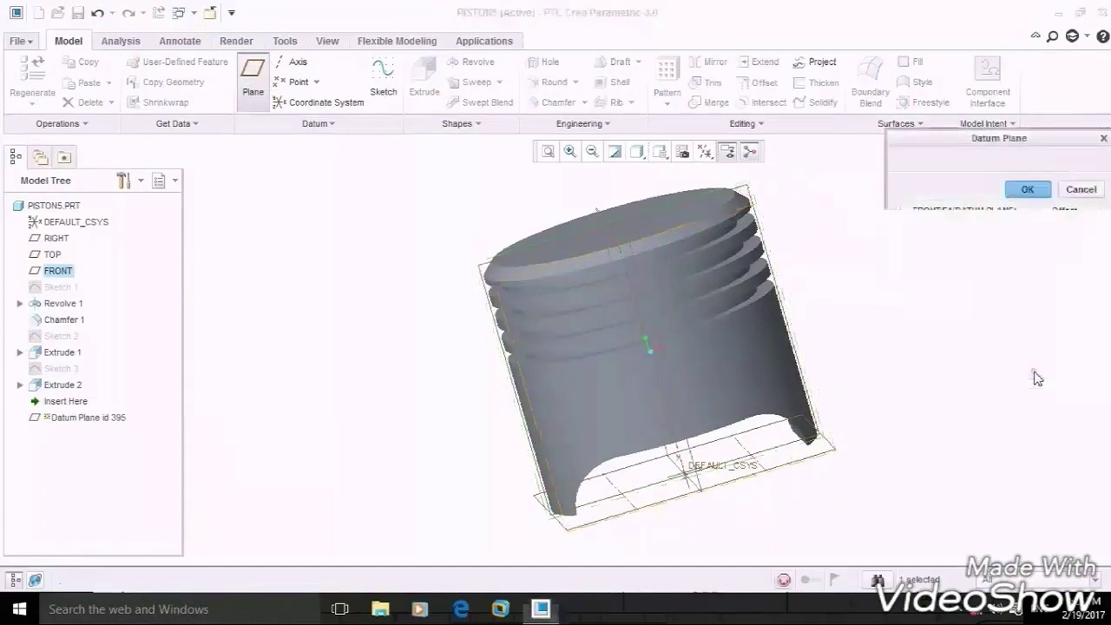
{"action": "left_click", "coordinate": [854, 258]}
{"action": "left_click", "coordinate": [766, 210]}
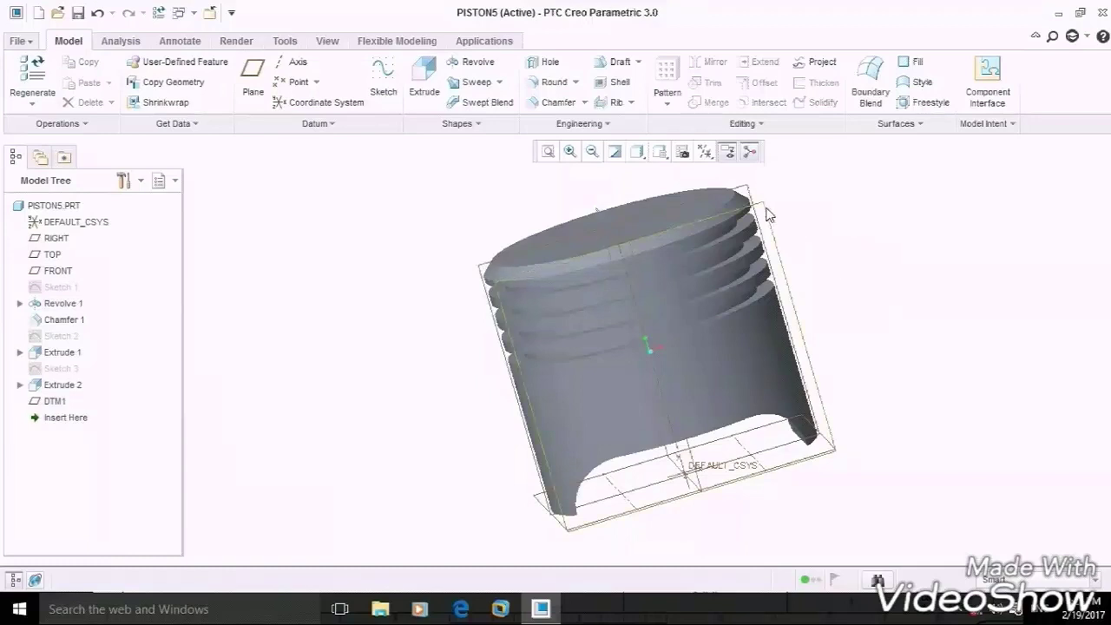
{"action": "left_click", "coordinate": [383, 78]}
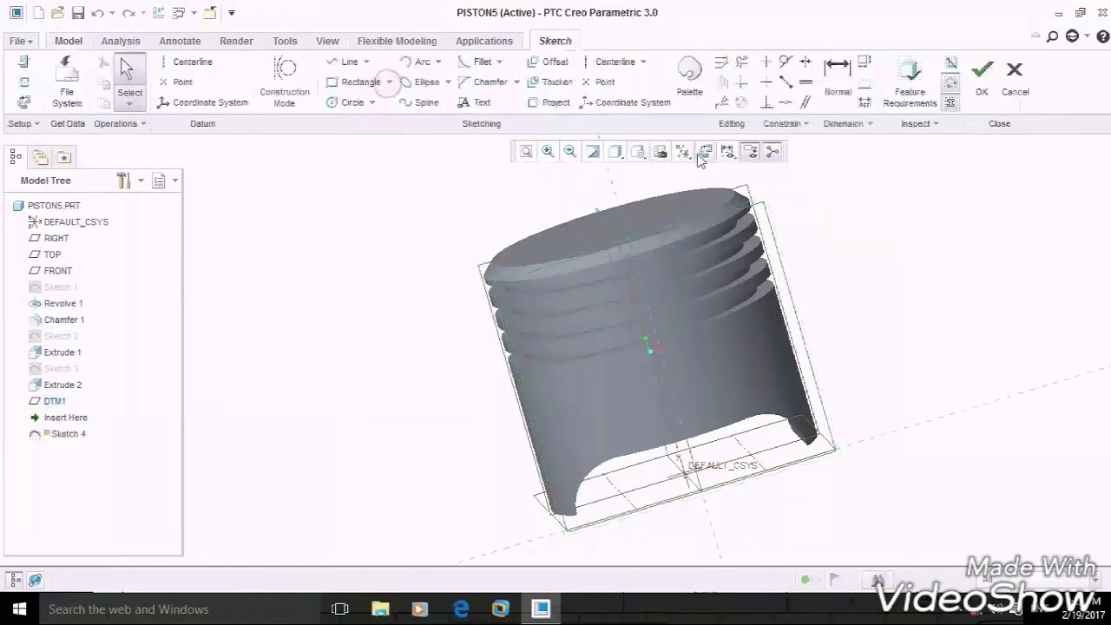
Step: Face the sketch plane and add the piston's left and right edges as sketch references
{"action": "left_click", "coordinate": [705, 153]}
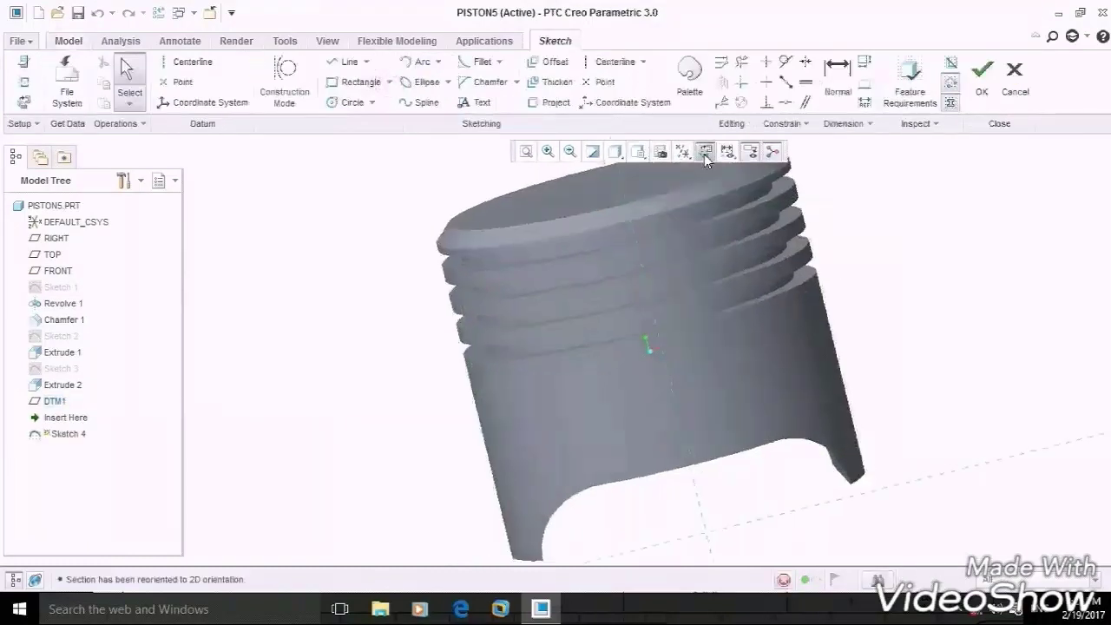
{"action": "left_click", "coordinate": [28, 84]}
{"action": "left_click", "coordinate": [468, 333]}
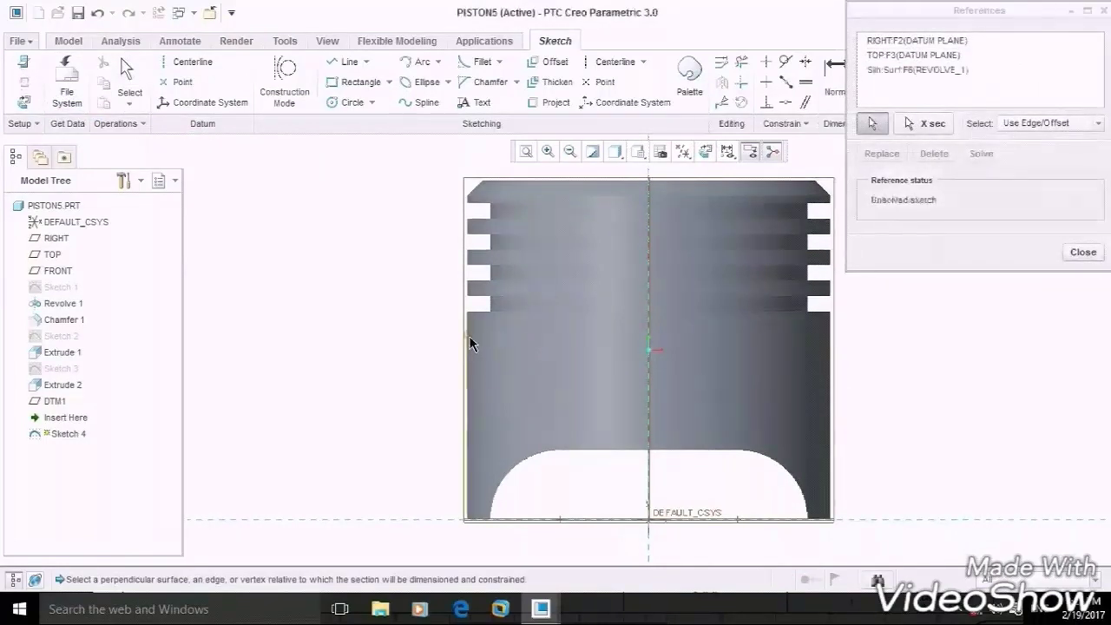
{"action": "left_click", "coordinate": [836, 374]}
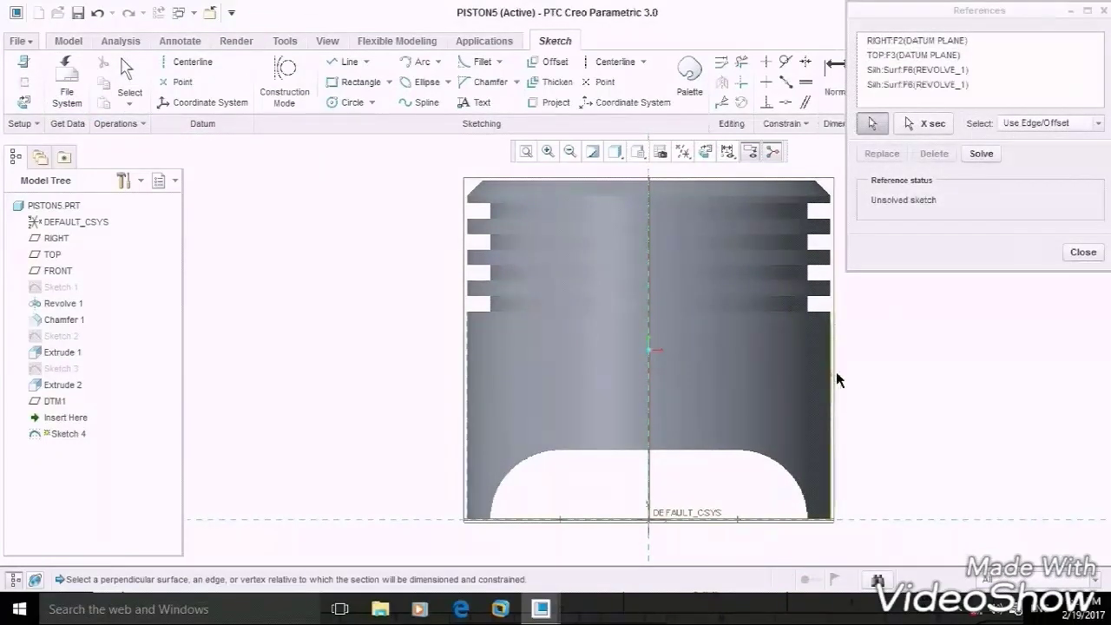
{"action": "left_click", "coordinate": [1070, 260]}
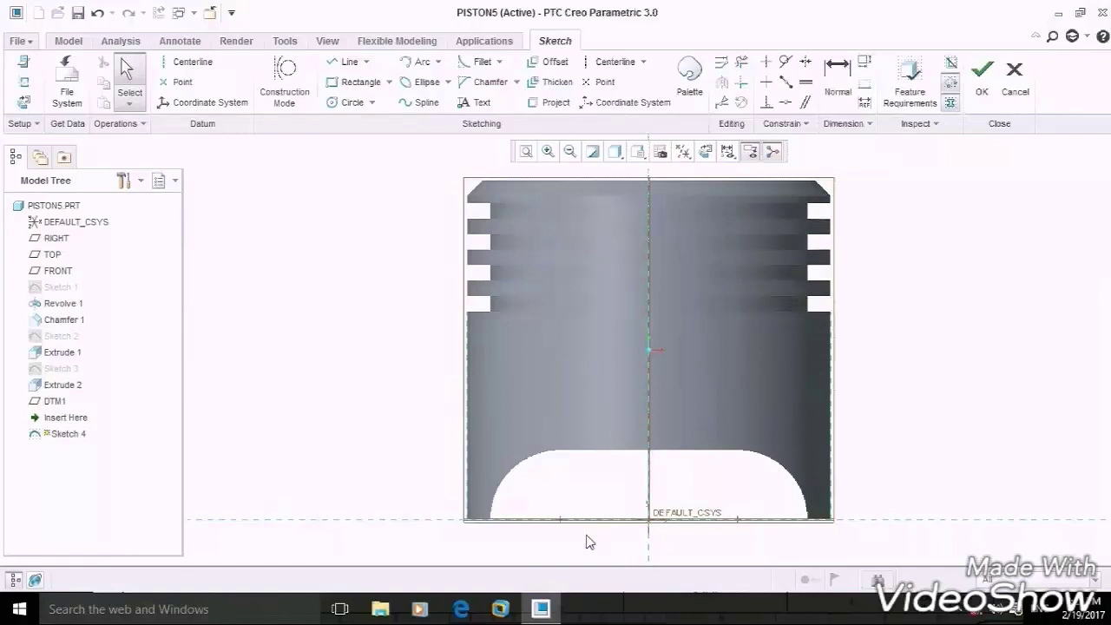
{"action": "left_click", "coordinate": [541, 609]}
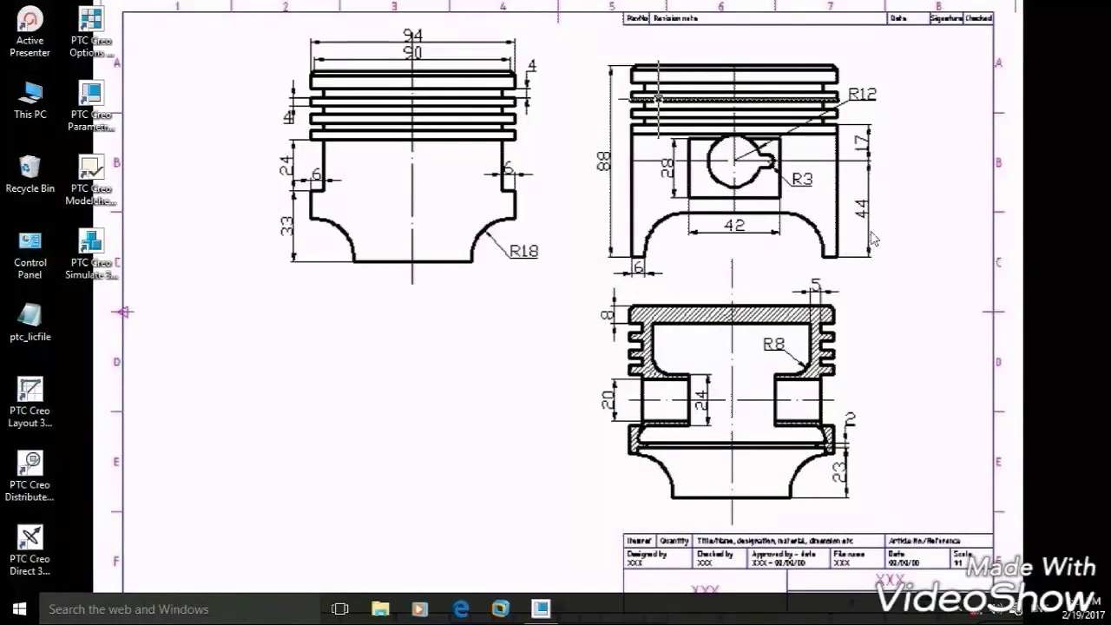
{"action": "left_click", "coordinate": [545, 604]}
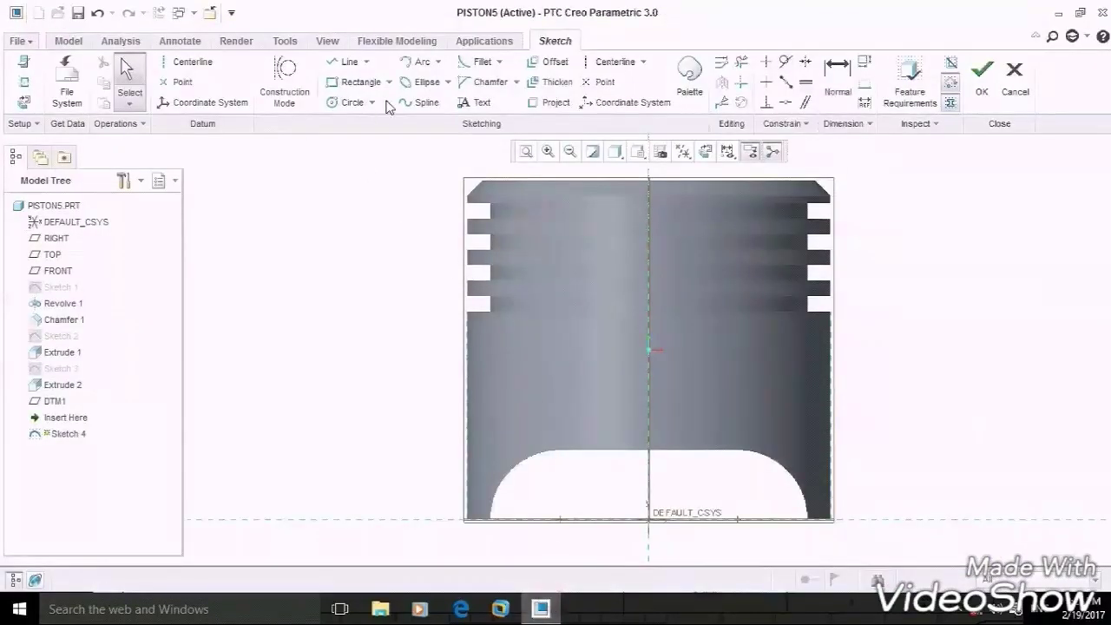
Step: Draw a horizontal centreline and set its height above the bottom edge to 44
{"action": "left_click", "coordinate": [608, 62]}
{"action": "left_click", "coordinate": [649, 335]}
{"action": "left_click", "coordinate": [762, 336]}
{"action": "middle_click", "coordinate": [890, 376]}
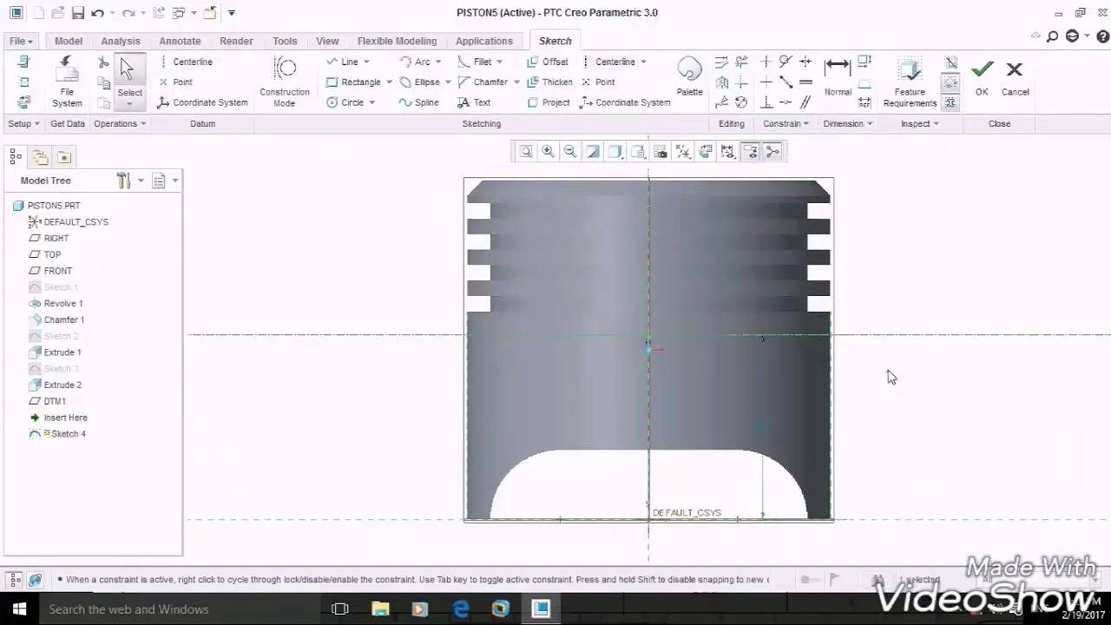
{"action": "left_click_drag", "start_coordinate": [759, 428], "coordinate": [886, 429]}
{"action": "double_click", "coordinate": [886, 429]}
{"action": "type", "text": "44"}
{"action": "key", "text": "Return"}
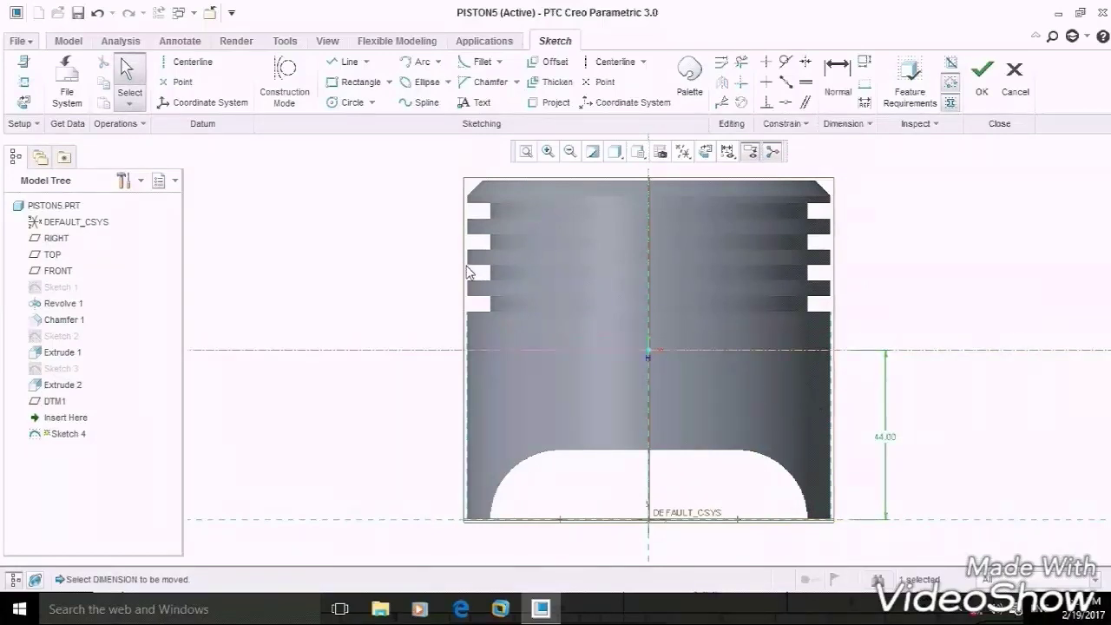
{"action": "left_click", "coordinate": [356, 82]}
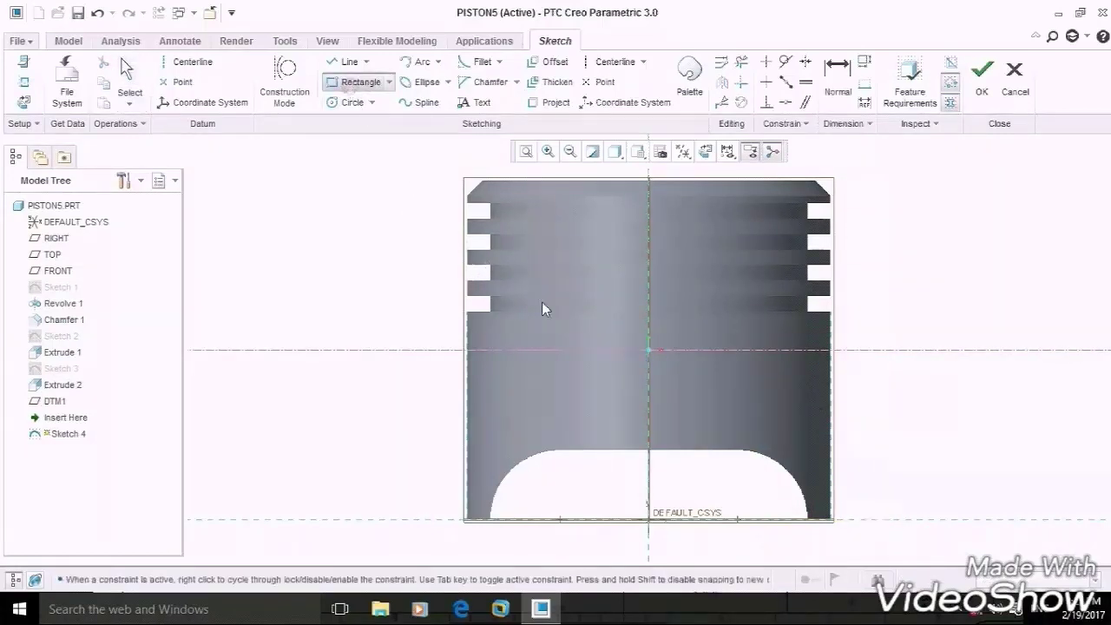
Step: Draw a rectangle near the piston centre and set its width to 42 and height to 28
{"action": "left_click", "coordinate": [584, 326]}
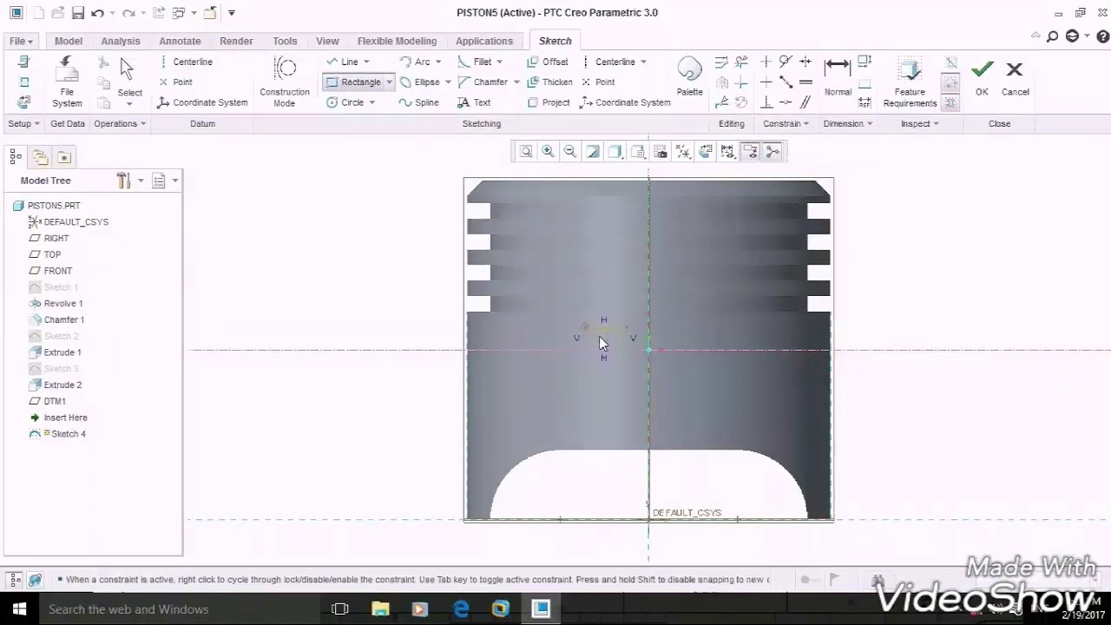
{"action": "left_click", "coordinate": [714, 395]}
{"action": "middle_click", "coordinate": [347, 311]}
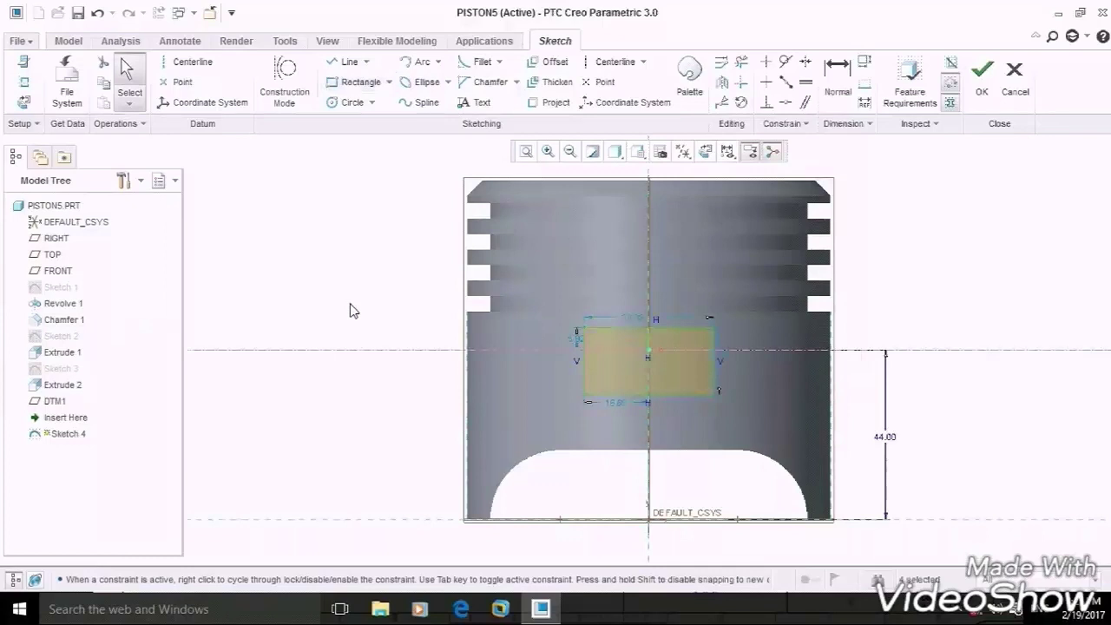
{"action": "double_click", "coordinate": [629, 319]}
{"action": "type", "text": "42"}
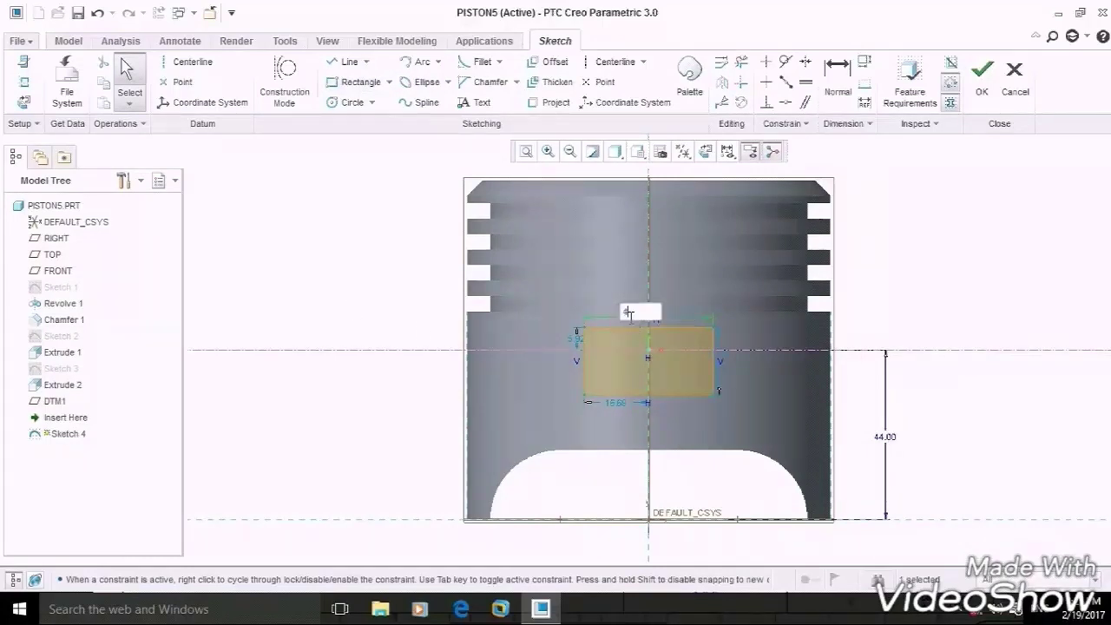
{"action": "key", "text": "Return"}
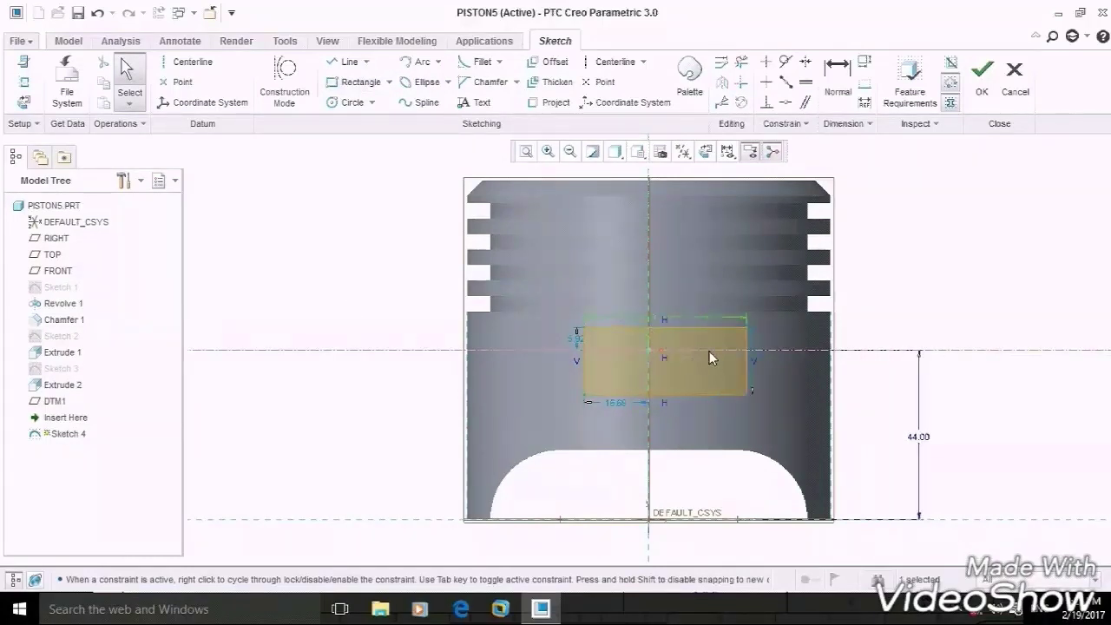
{"action": "double_click", "coordinate": [755, 355]}
{"action": "type", "text": "28"}
{"action": "key", "text": "Return"}
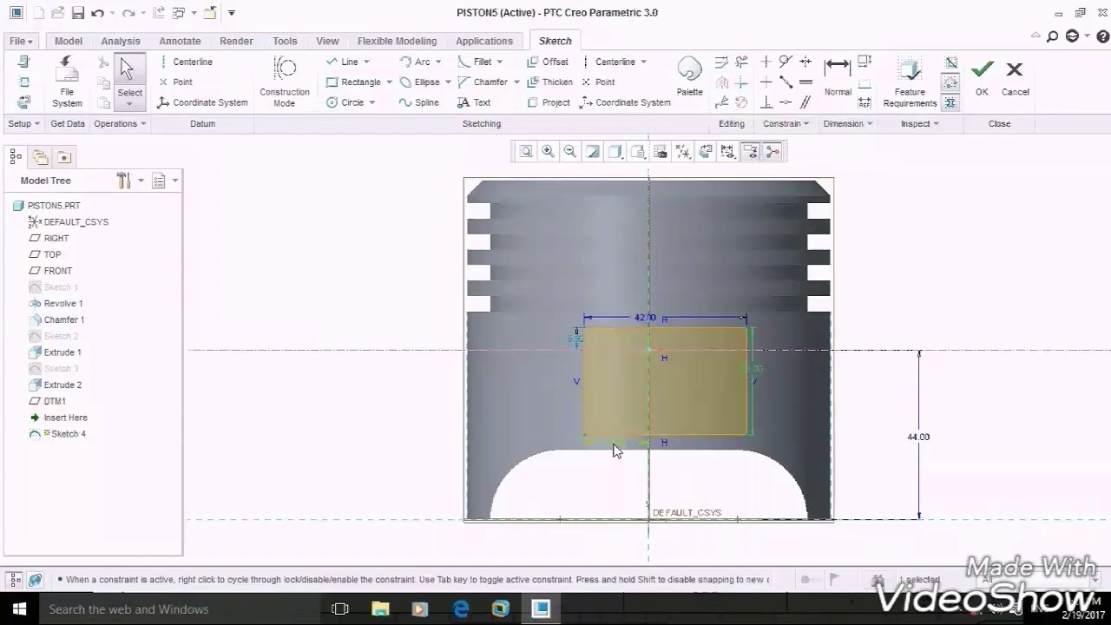
Step: Centre the rectangle with a 21 offset, change its height to 24, set the 5 offset, and finish
{"action": "double_click", "coordinate": [614, 446]}
{"action": "type", "text": "21"}
{"action": "key", "text": "Return"}
{"action": "double_click", "coordinate": [737, 369]}
{"action": "type", "text": "24"}
{"action": "key", "text": "Return"}
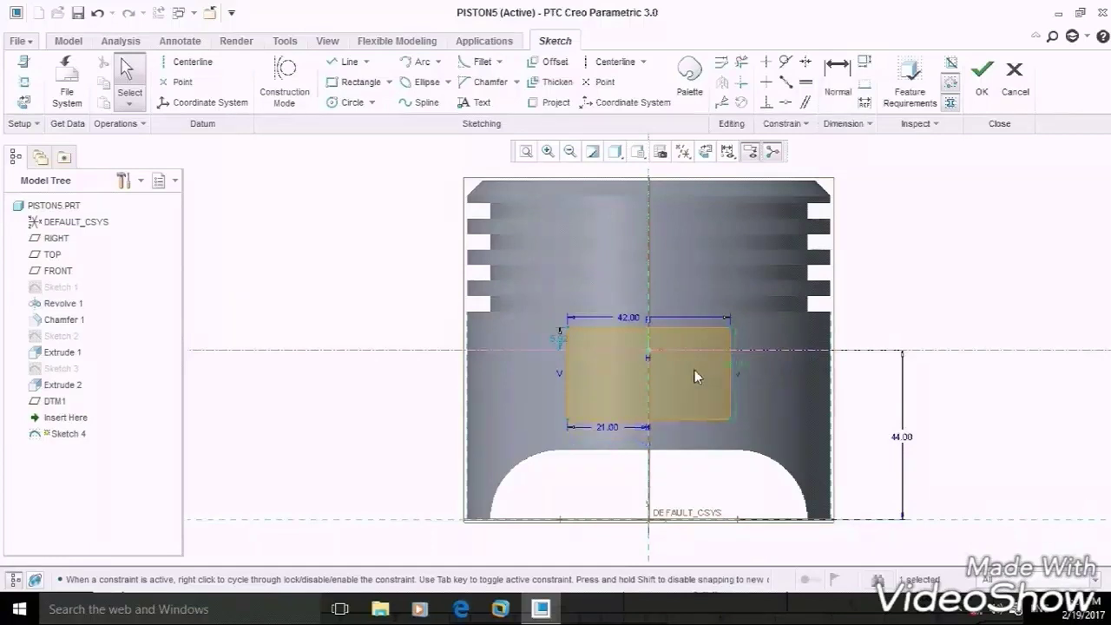
{"action": "double_click", "coordinate": [554, 337]}
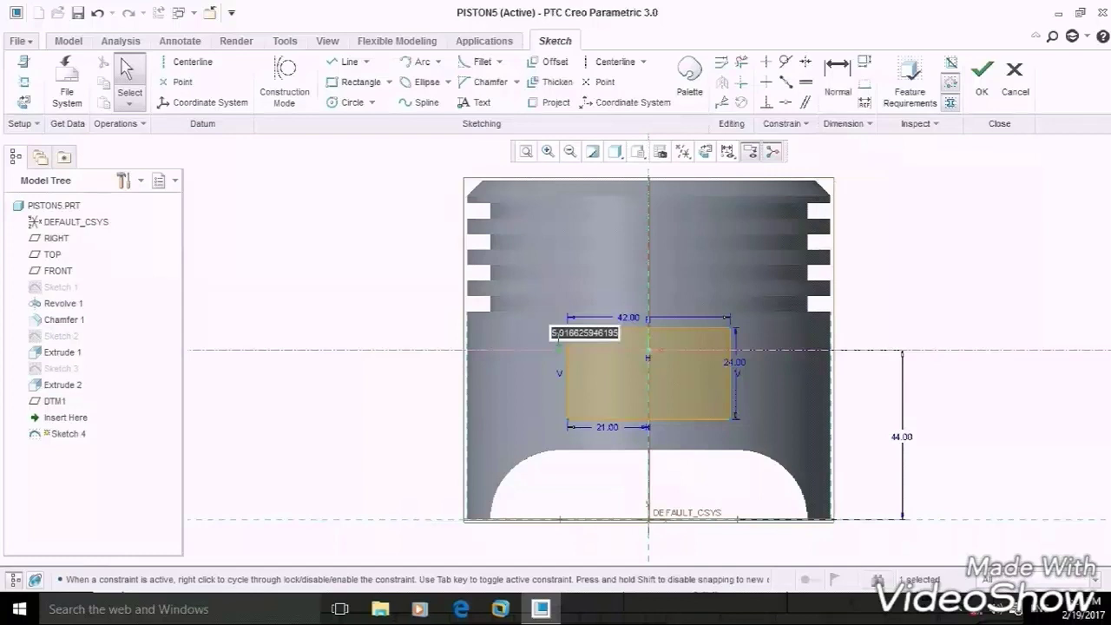
{"action": "type", "text": "5"}
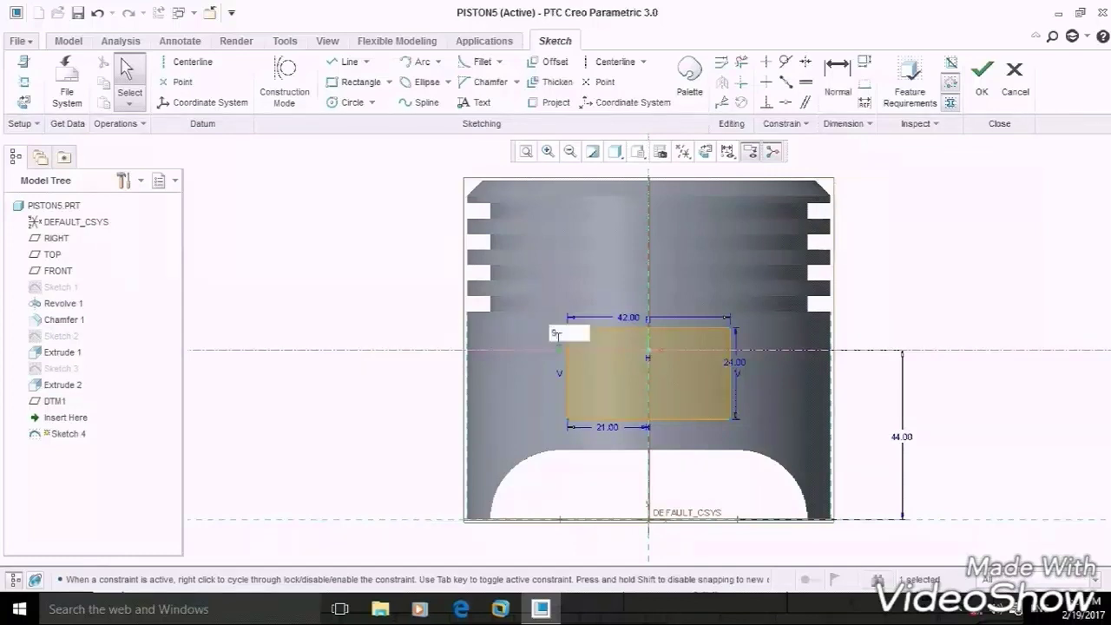
{"action": "key", "text": "Return"}
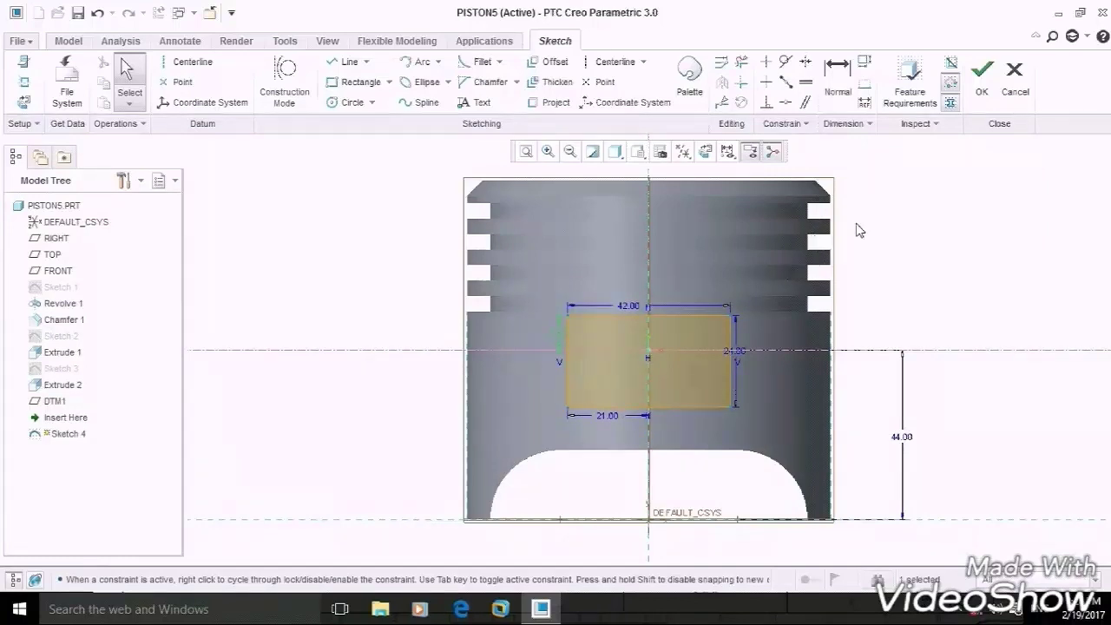
{"action": "left_click", "coordinate": [982, 77]}
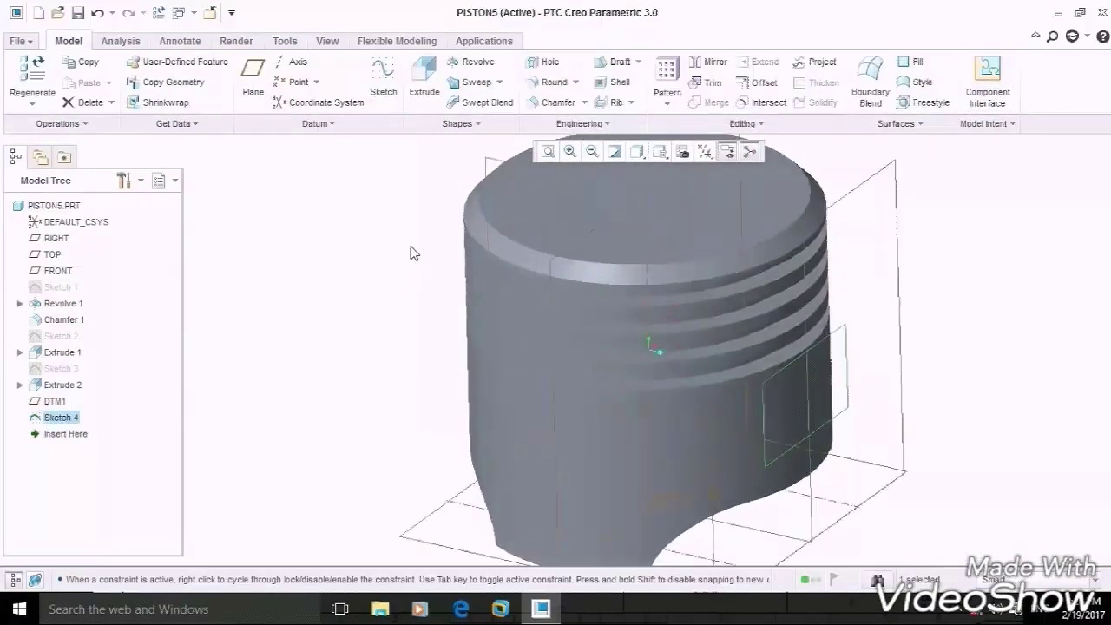
Step: Extrude Sketch 4 flipped into the piston wall as an 8-deep material cut
{"action": "left_click", "coordinate": [429, 94]}
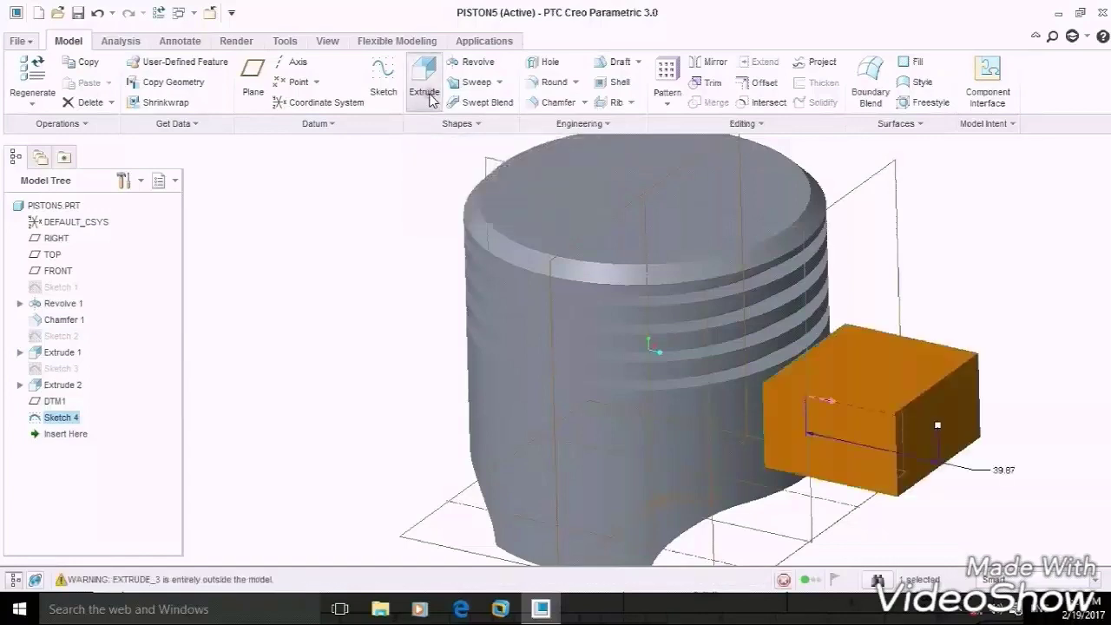
{"action": "left_click", "coordinate": [833, 400]}
{"action": "double_click", "coordinate": [125, 85]}
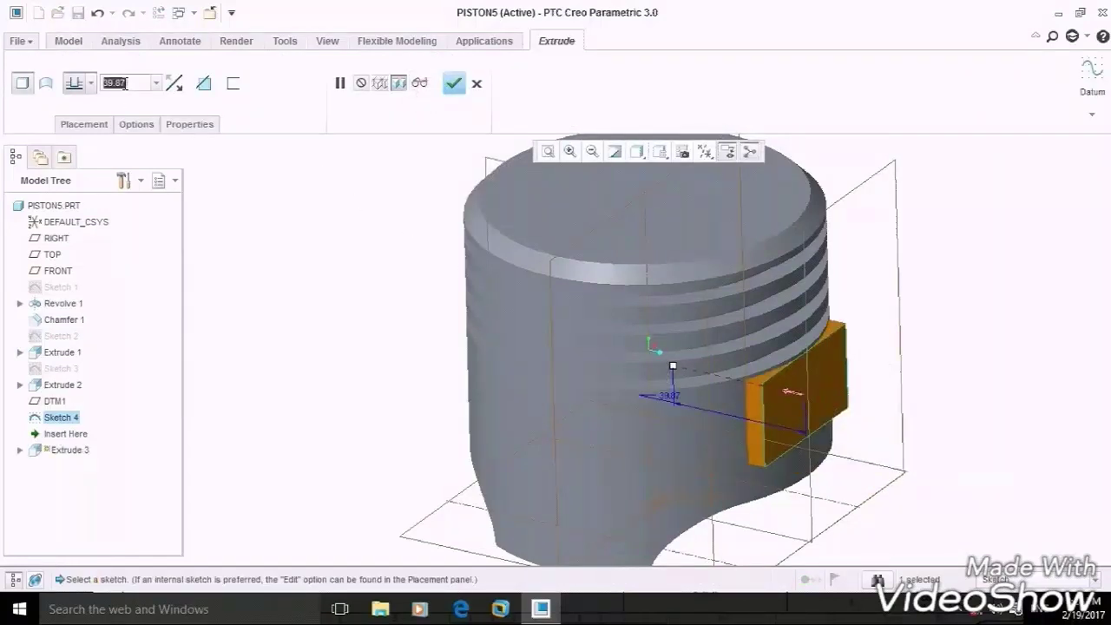
{"action": "type", "text": "8"}
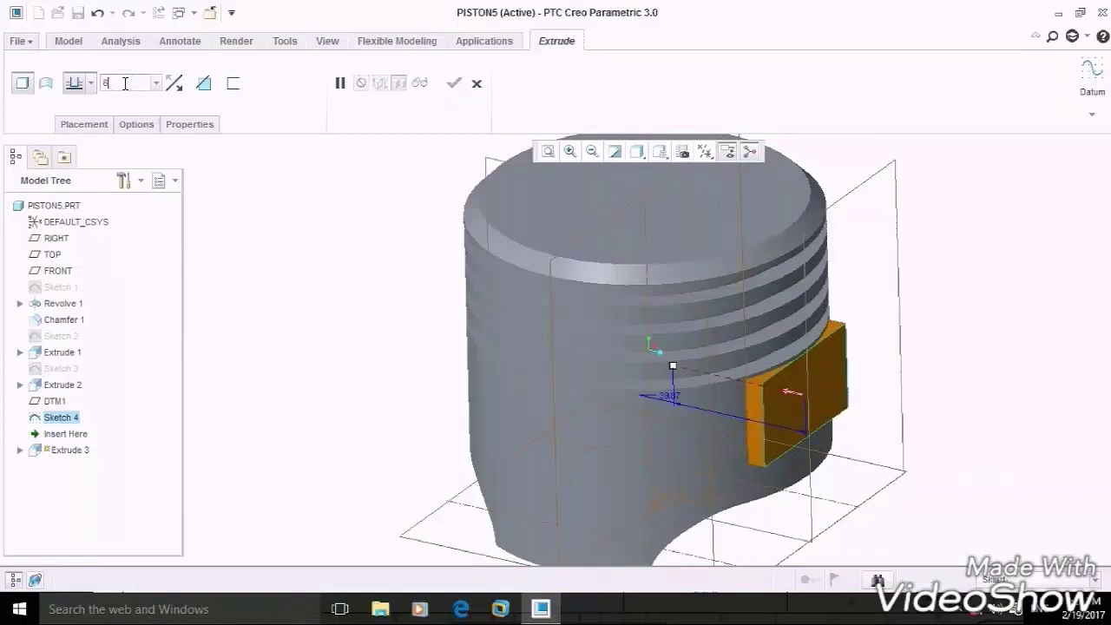
{"action": "left_click", "coordinate": [203, 83]}
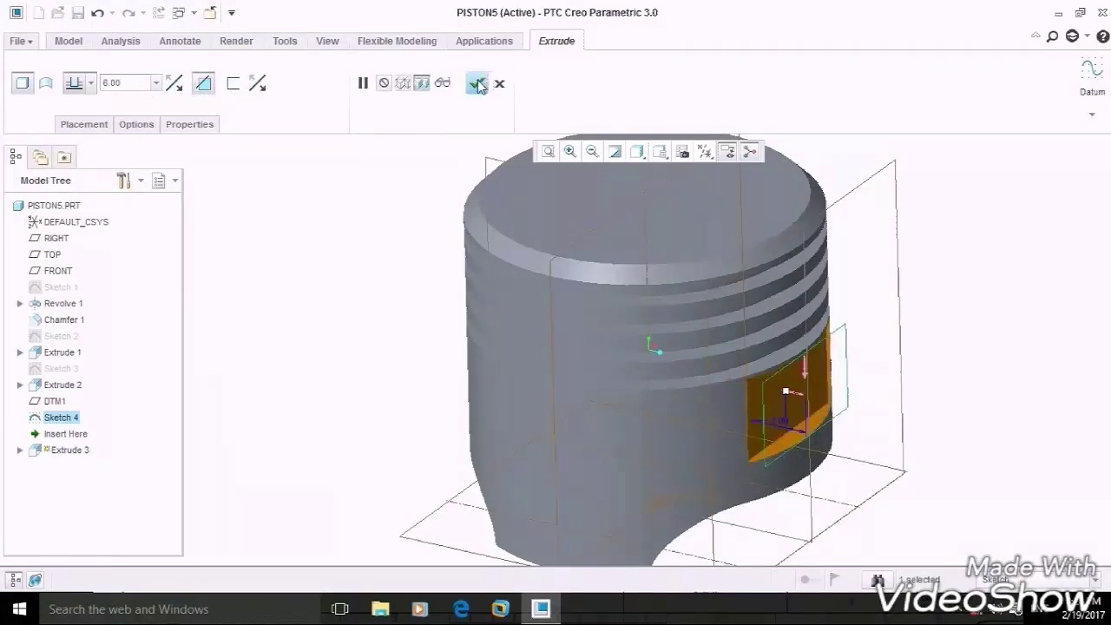
{"action": "left_click", "coordinate": [477, 82]}
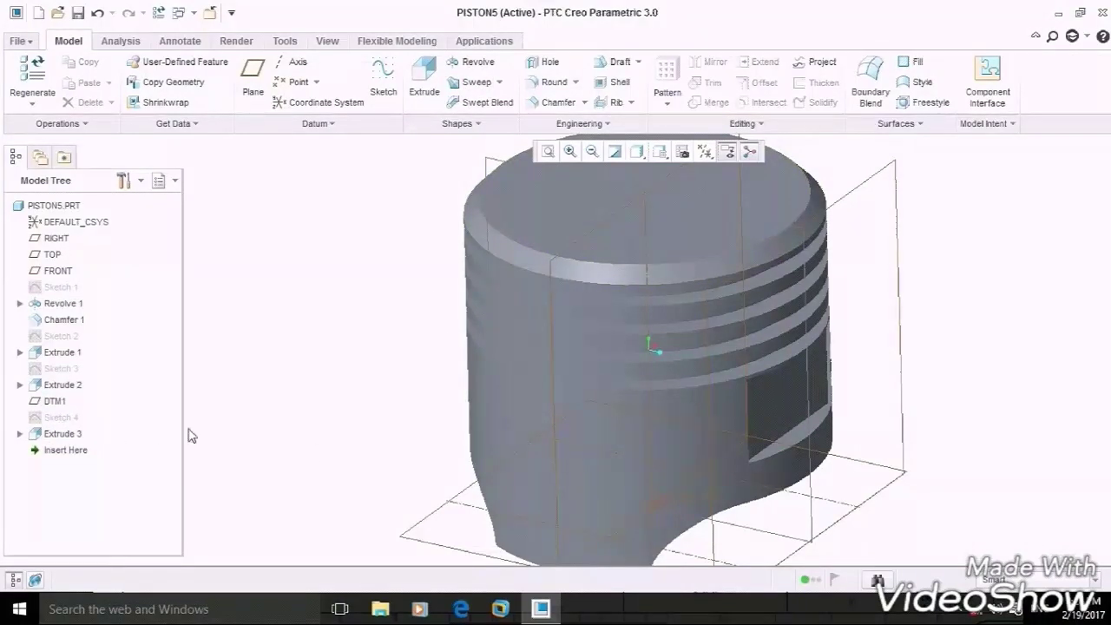
Step: Mirror the Extrude 3 window cut across the FRONT datum plane
{"action": "left_click", "coordinate": [74, 437]}
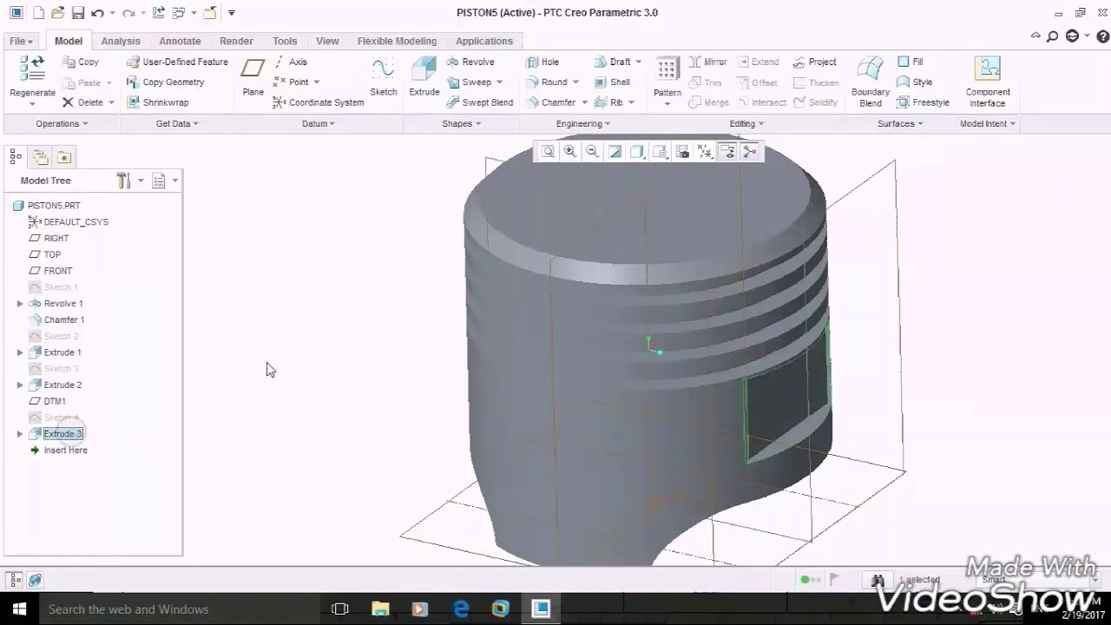
{"action": "left_click", "coordinate": [716, 62]}
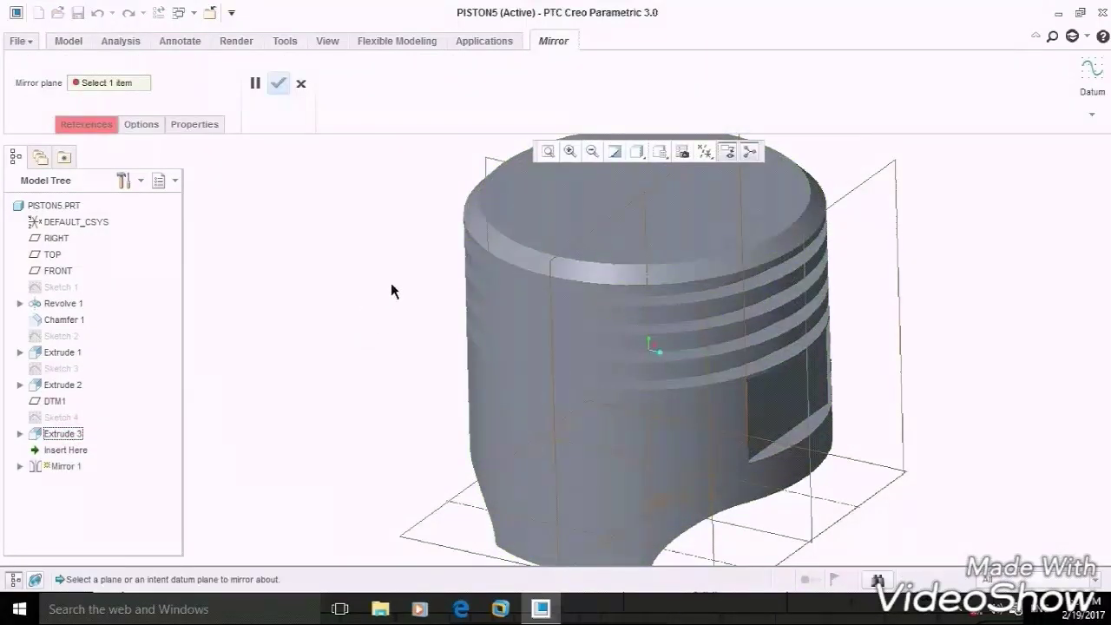
{"action": "left_click", "coordinate": [617, 215]}
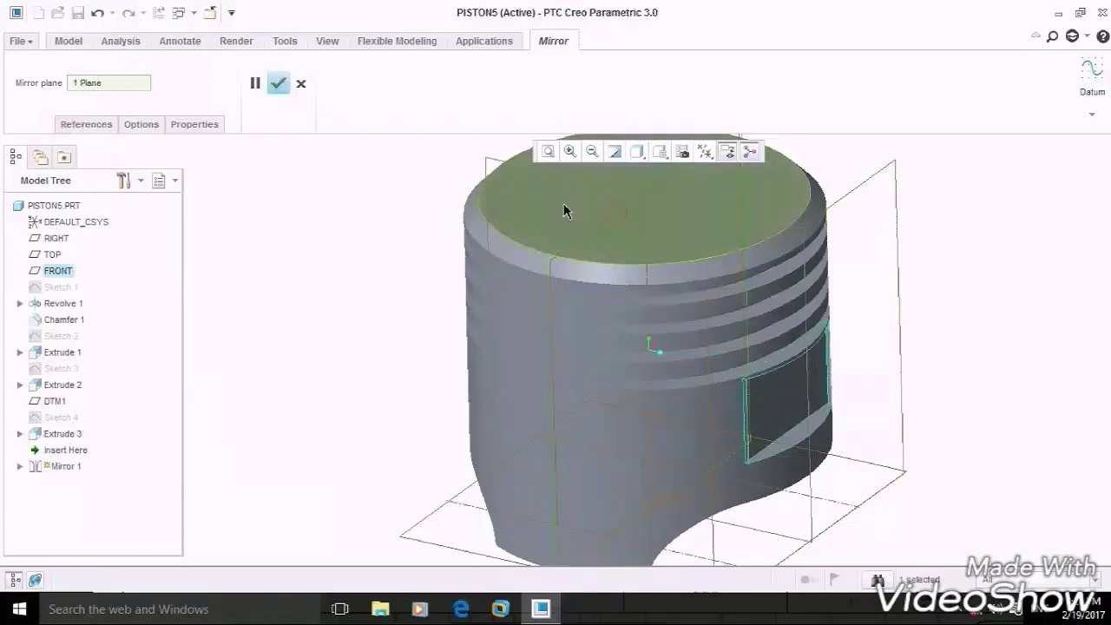
{"action": "left_click", "coordinate": [278, 83]}
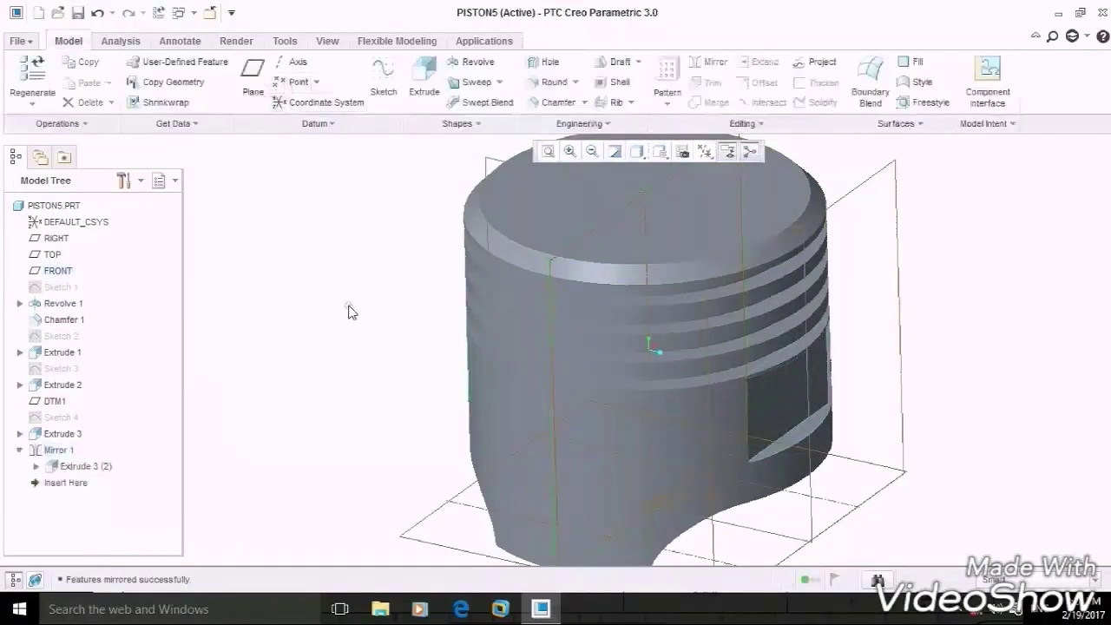
{"action": "mouse_move", "coordinate": [354, 310]}
{"action": "middle_mouse_down"}
{"action": "mouse_move", "coordinate": [419, 340]}
{"action": "mouse_move", "coordinate": [363, 300]}
{"action": "mouse_move", "coordinate": [337, 310]}
{"action": "middle_mouse_up"}
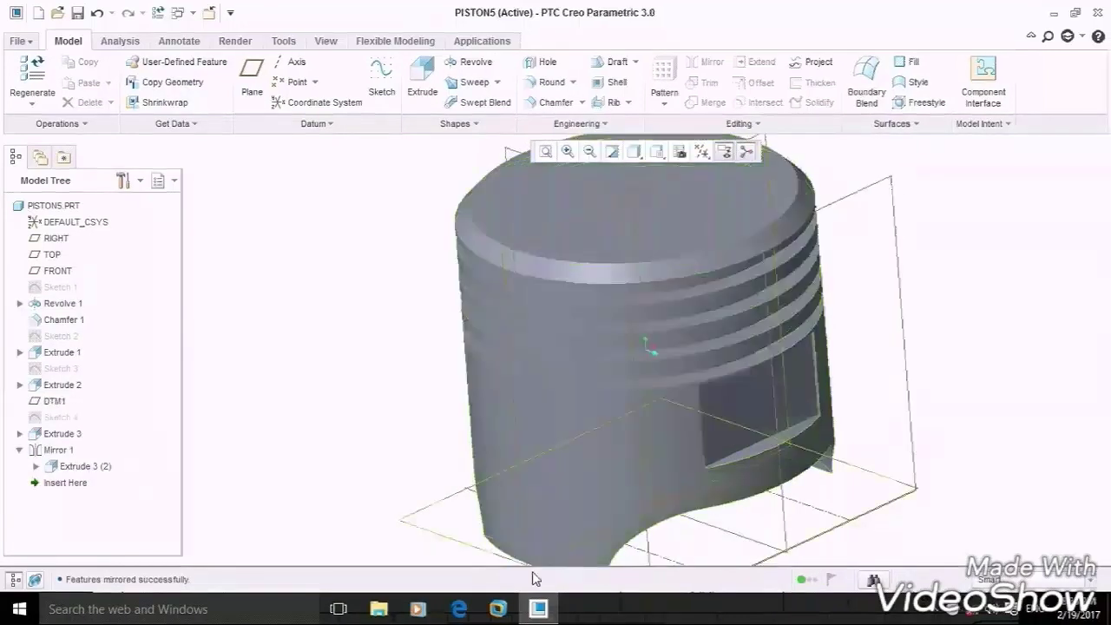
{"action": "left_click", "coordinate": [538, 608]}
{"action": "mouse_move", "coordinate": [618, 375]}
{"action": "left_mouse_down"}
{"action": "mouse_move", "coordinate": [709, 424]}
{"action": "mouse_move", "coordinate": [825, 441]}
{"action": "mouse_move", "coordinate": [810, 432]}
{"action": "left_mouse_up"}
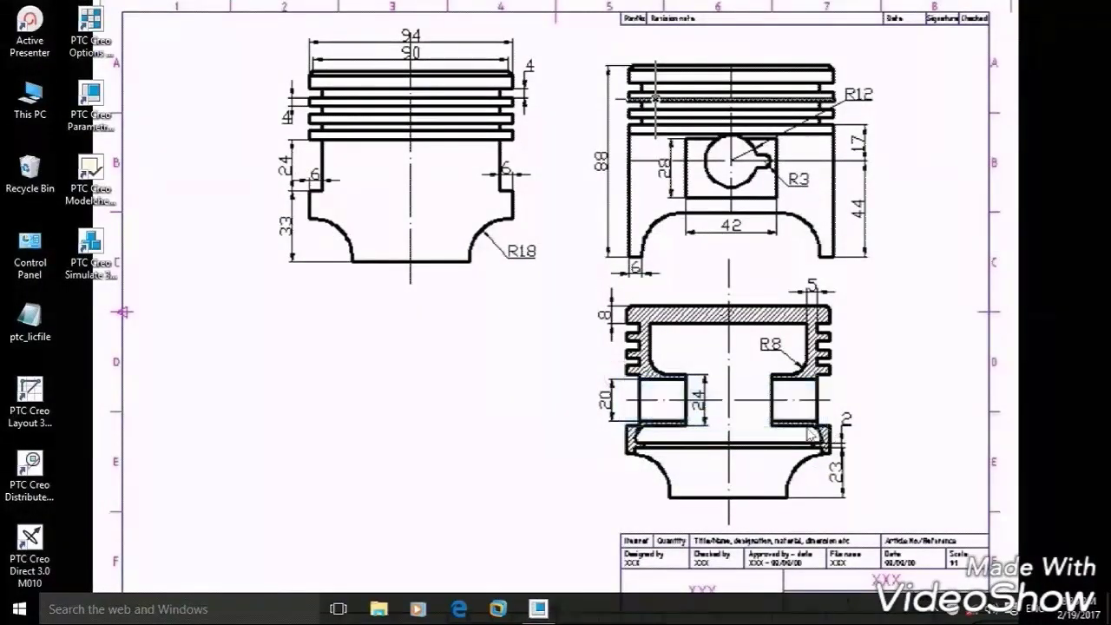
{"action": "left_click_drag", "start_coordinate": [686, 375], "coordinate": [730, 434]}
{"action": "left_click", "coordinate": [540, 609]}
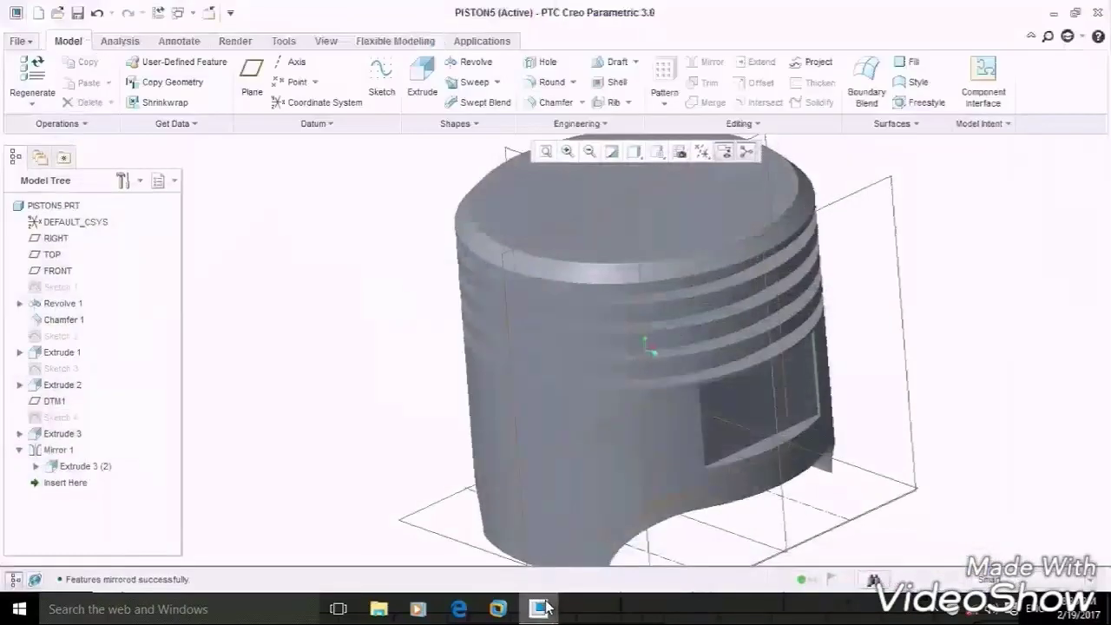
{"action": "middle_click_drag", "start_coordinate": [442, 189], "coordinate": [434, 194]}
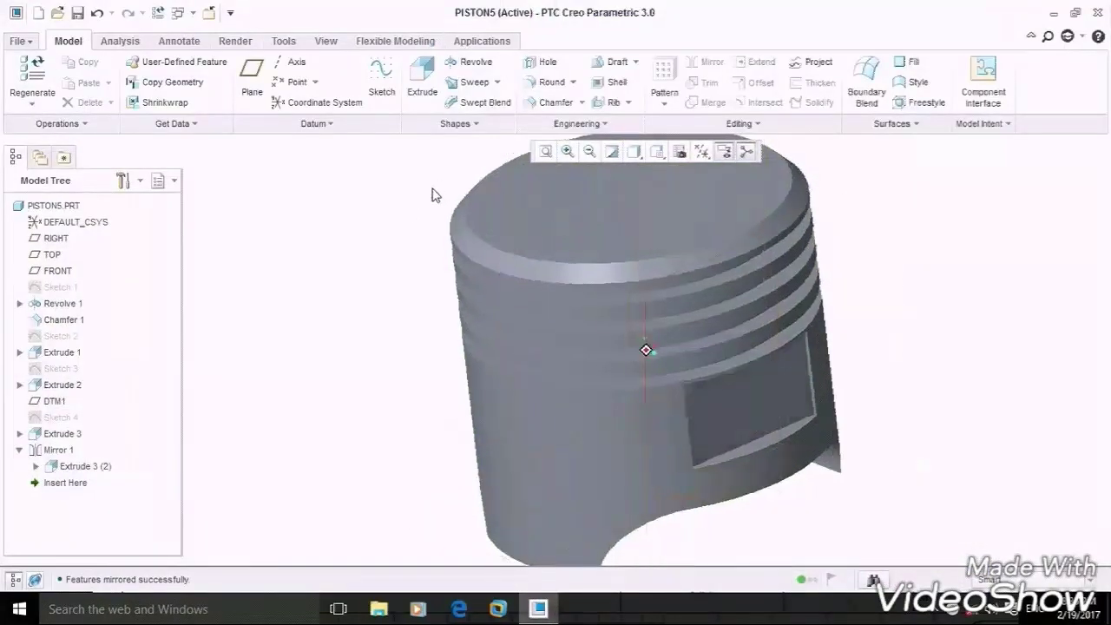
{"action": "left_click", "coordinate": [546, 152]}
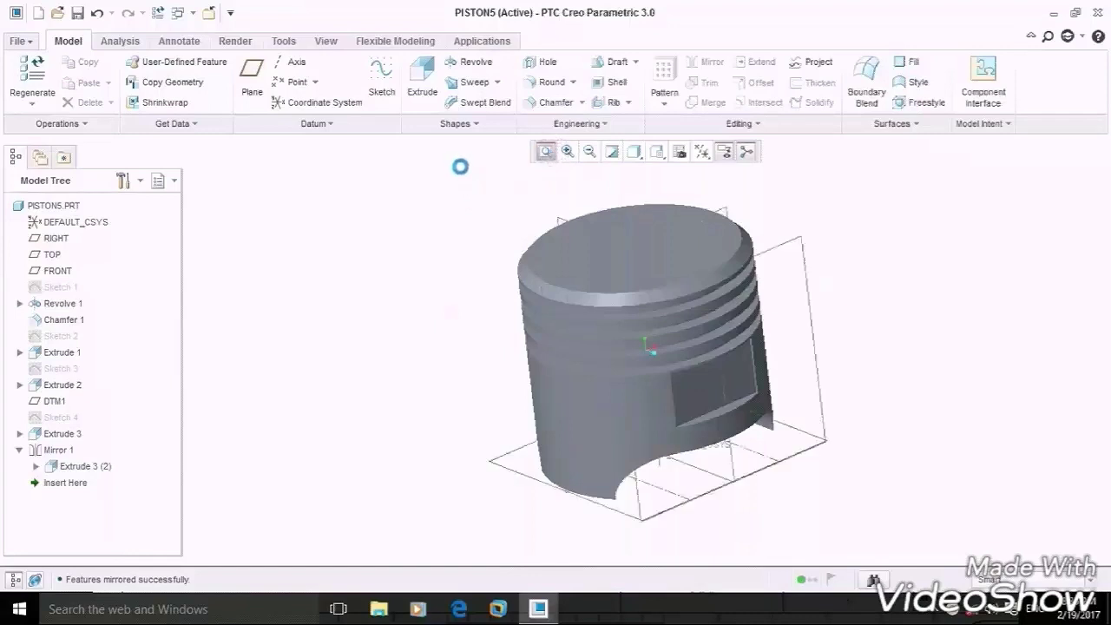
Step: Create datum plane DTM2 offset 21 from the FRONT plane
{"action": "left_click", "coordinate": [251, 77]}
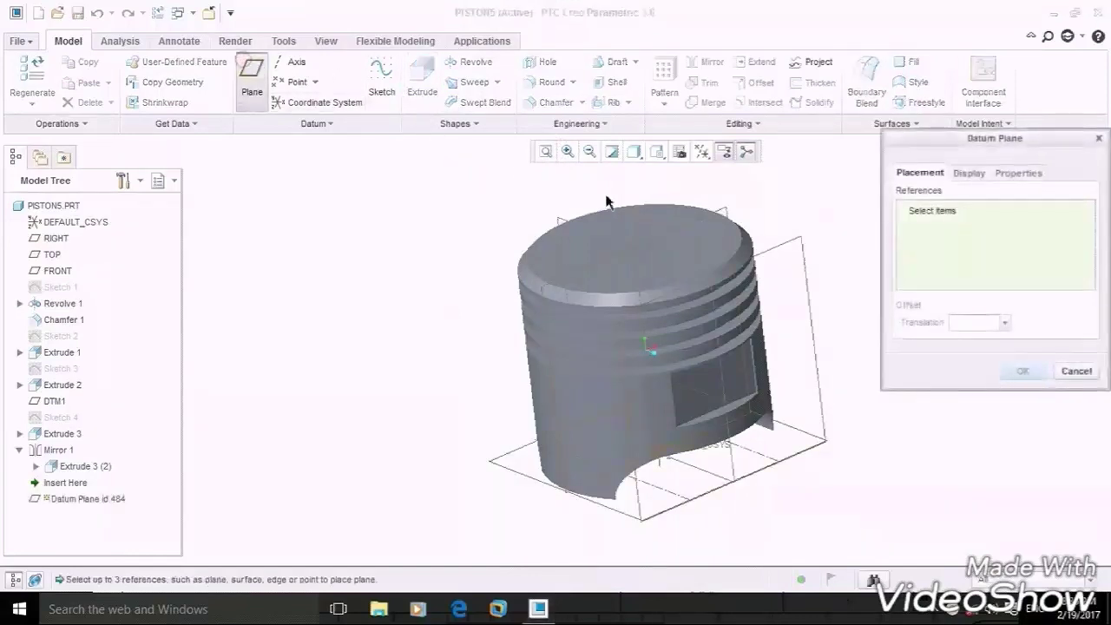
{"action": "left_click", "coordinate": [726, 212]}
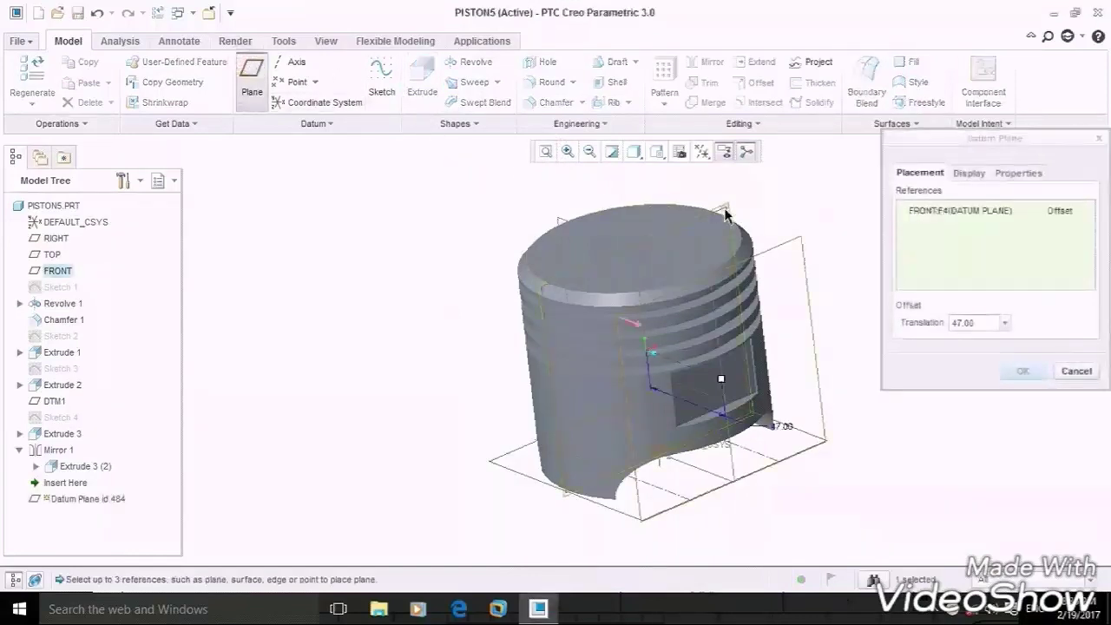
{"action": "left_click", "coordinate": [977, 324]}
{"action": "double_click", "coordinate": [975, 324]}
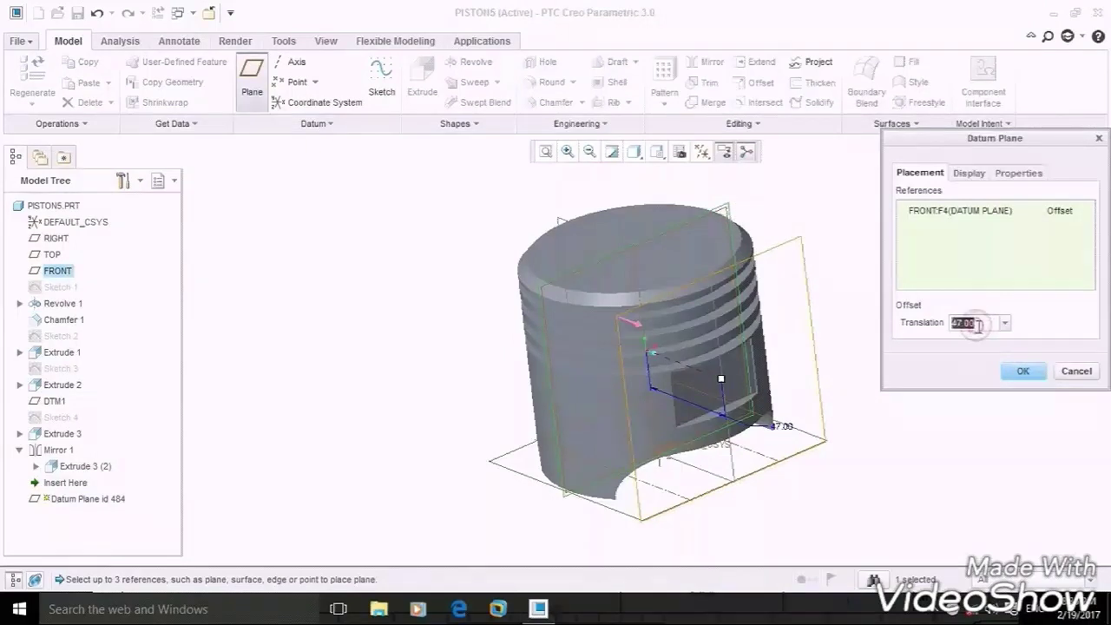
{"action": "type", "text": "21"}
{"action": "key", "text": "Return"}
{"action": "left_click", "coordinate": [1020, 371]}
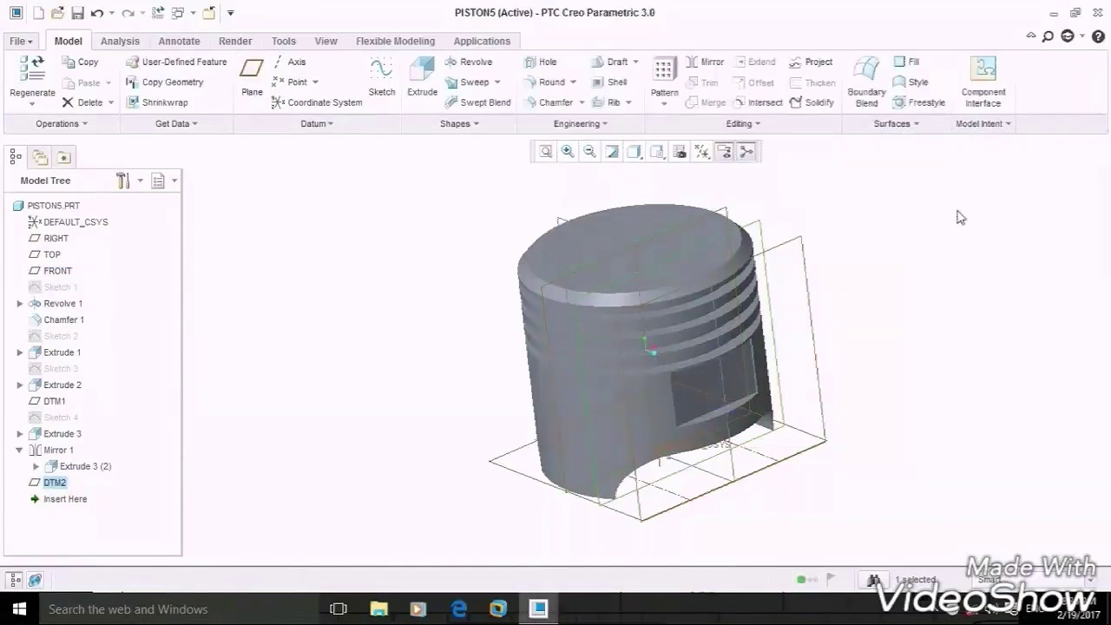
Step: Start a sketch on DTM2 using the square boss's four edges as references
{"action": "left_click", "coordinate": [382, 79]}
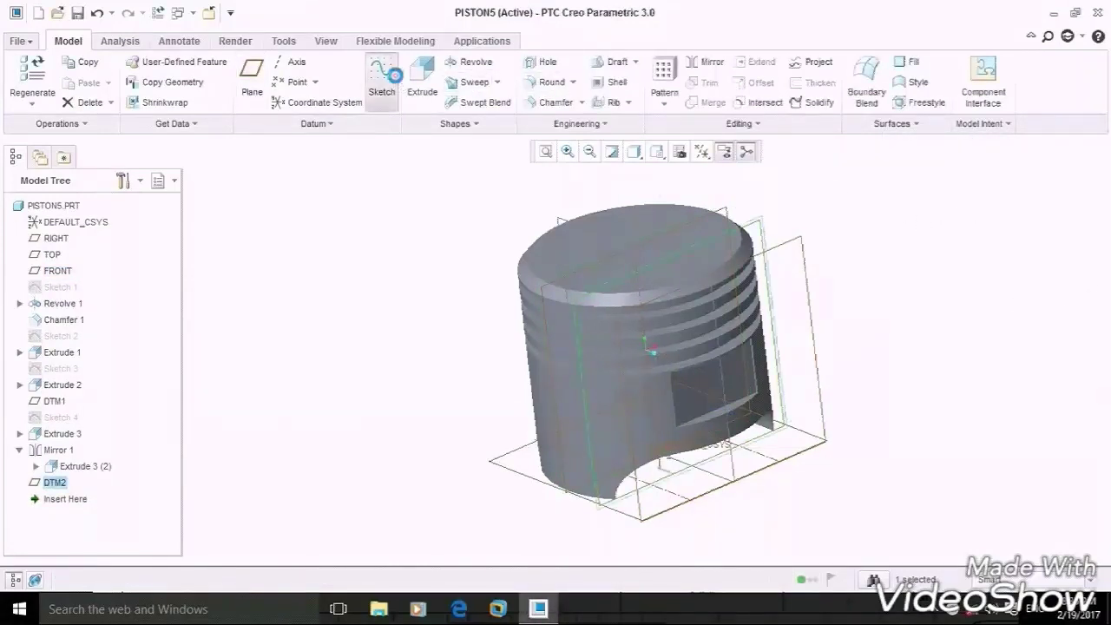
{"action": "left_click", "coordinate": [702, 152]}
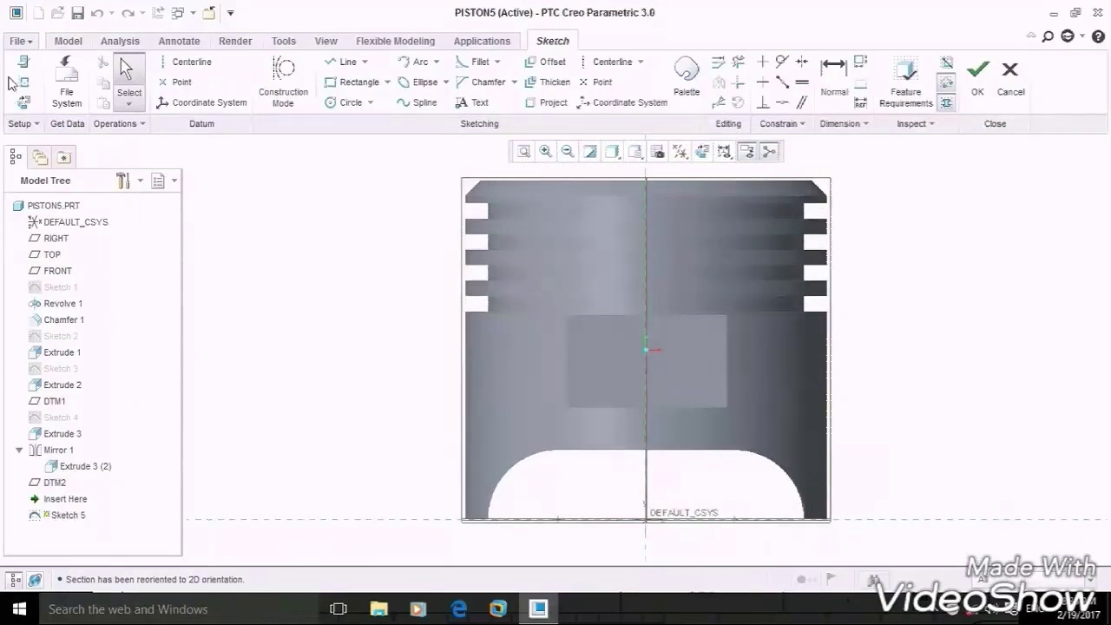
{"action": "left_click", "coordinate": [21, 82]}
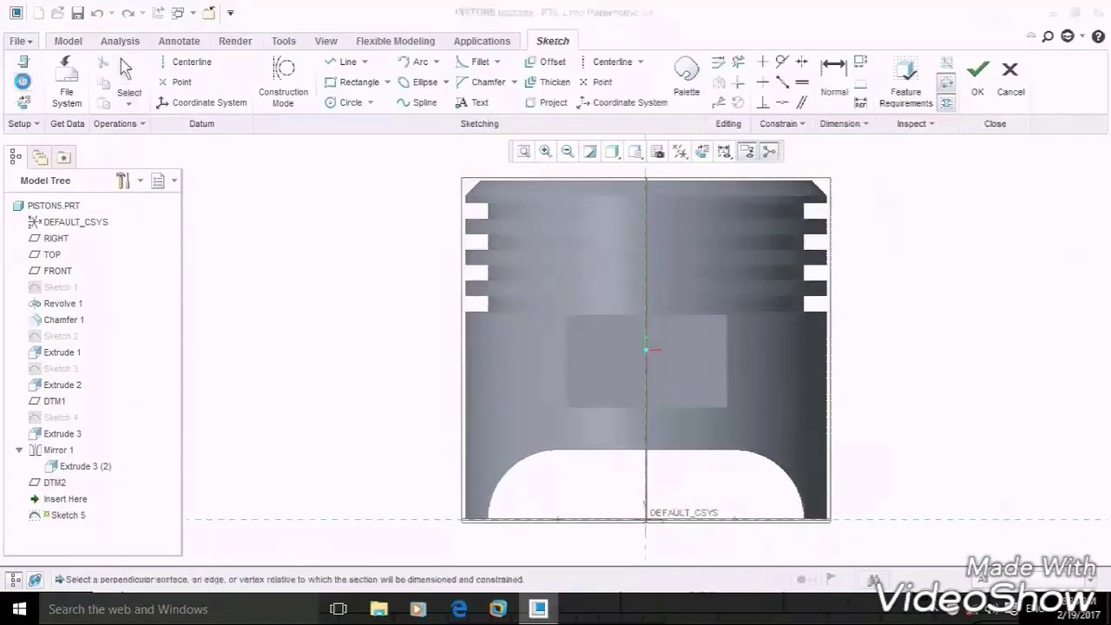
{"action": "left_click", "coordinate": [566, 352]}
{"action": "left_click", "coordinate": [598, 318]}
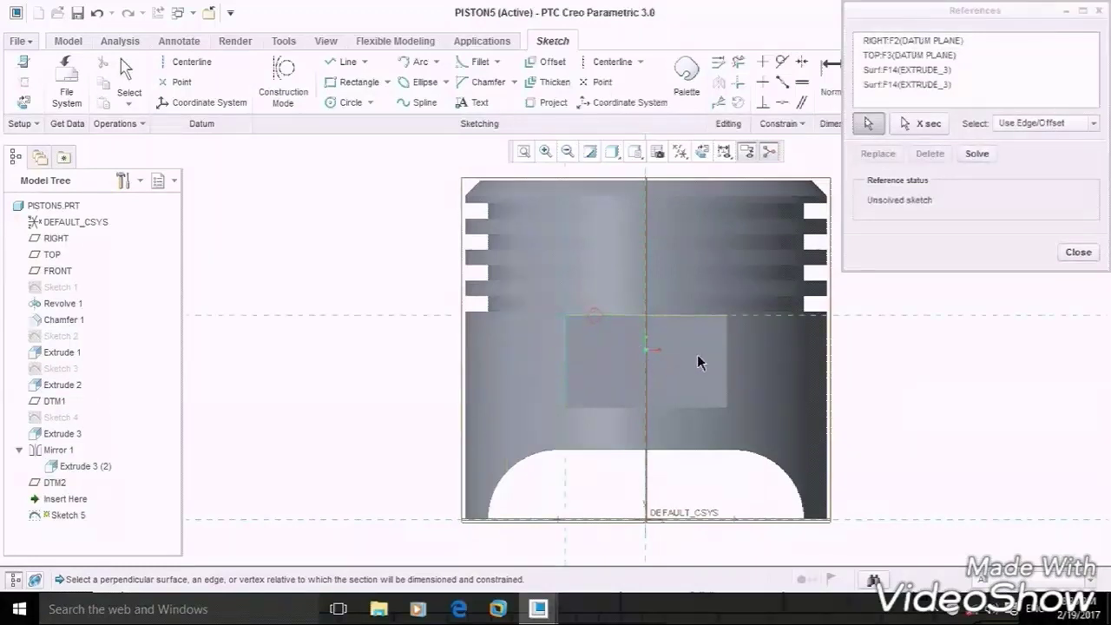
{"action": "left_click", "coordinate": [727, 359]}
{"action": "left_click", "coordinate": [699, 407]}
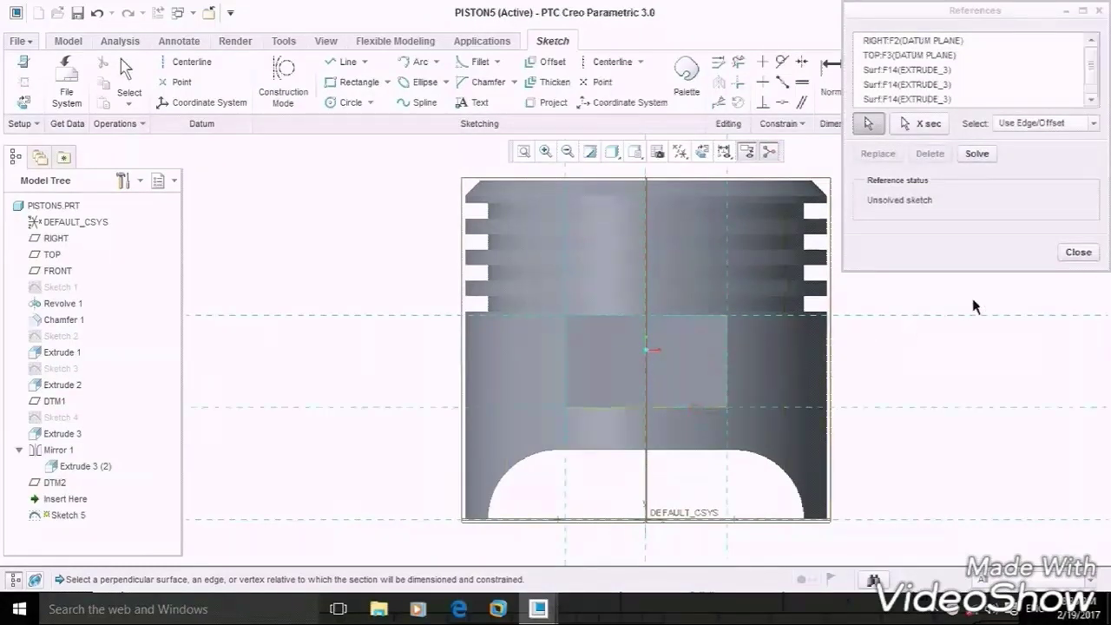
{"action": "left_click", "coordinate": [1078, 251]}
Step: Draw a corner rectangle exactly over the square outline and finish the sketch
{"action": "left_click", "coordinate": [351, 82]}
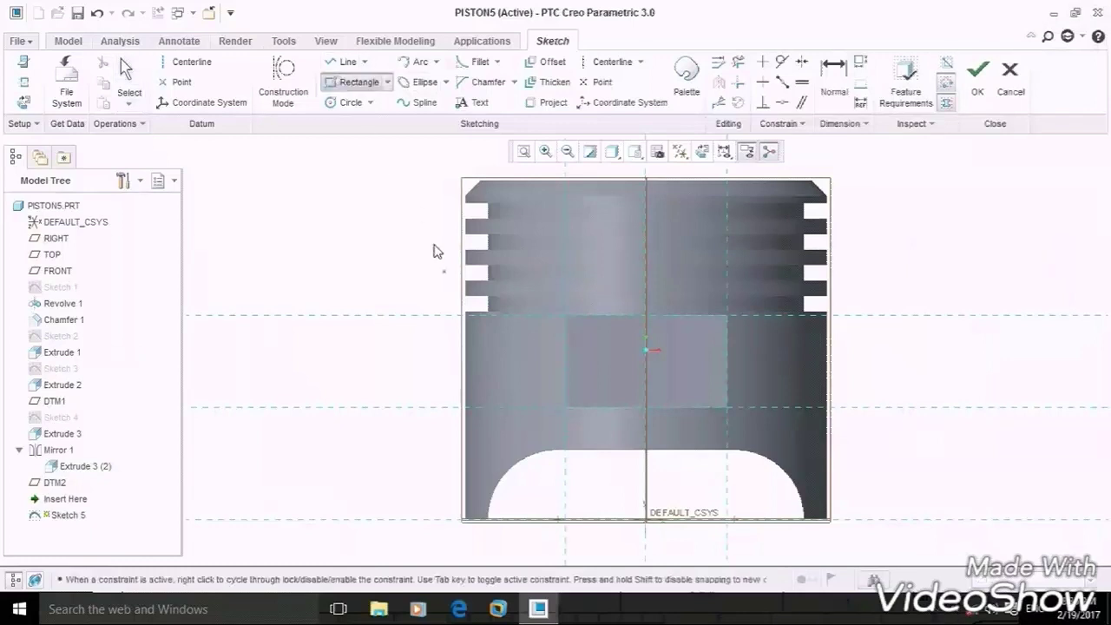
{"action": "left_click", "coordinate": [565, 316]}
{"action": "left_click", "coordinate": [727, 405]}
{"action": "left_click", "coordinate": [129, 73]}
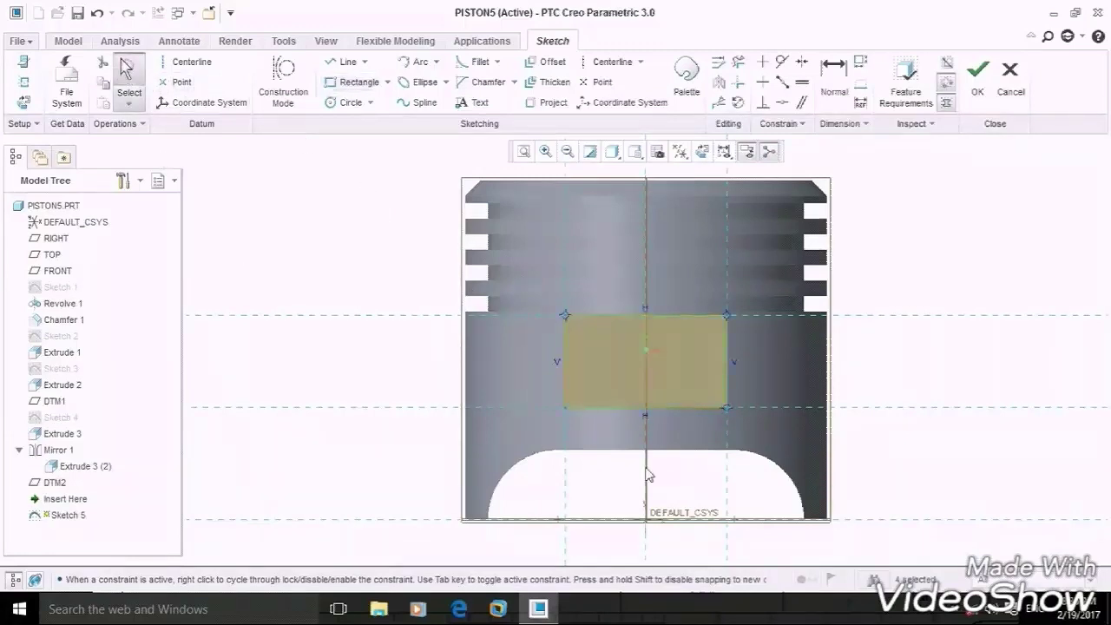
{"action": "middle_click", "coordinate": [969, 253]}
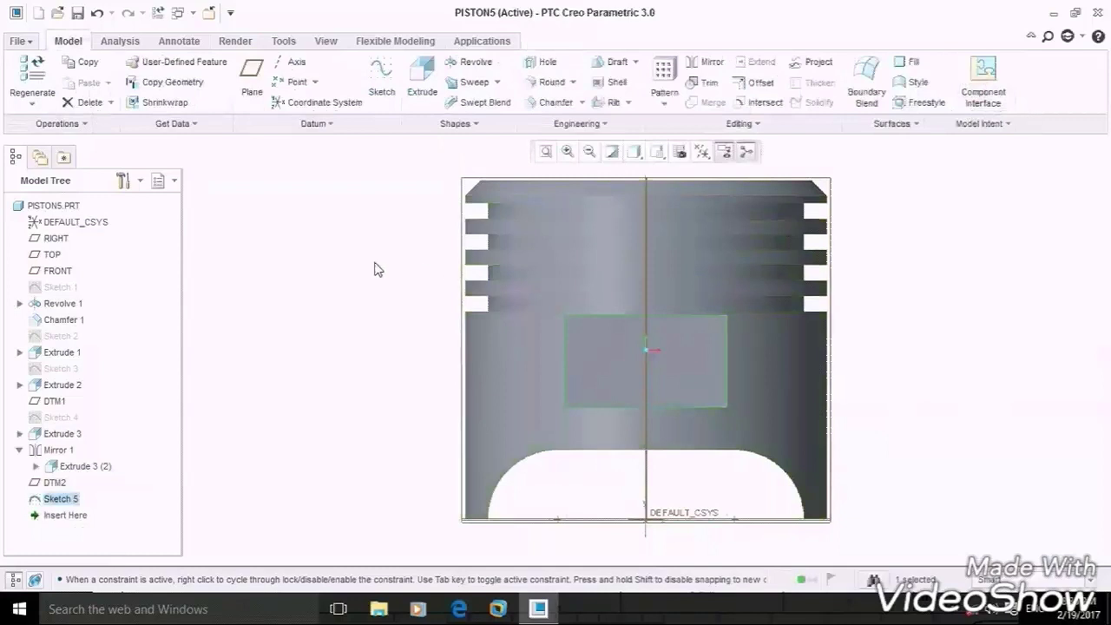
{"action": "middle_click_drag", "start_coordinate": [389, 258], "coordinate": [489, 222]}
Step: Extrude Sketch 5 up to the piston's inner wall surface of Extrude 2
{"action": "left_click", "coordinate": [411, 87]}
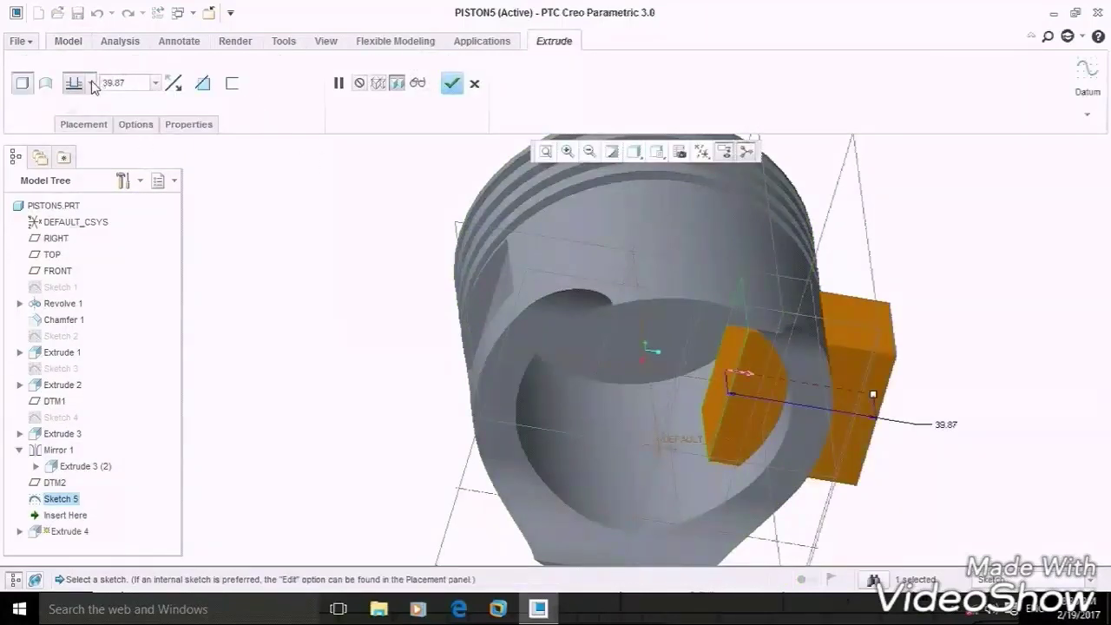
{"action": "left_click", "coordinate": [91, 84]}
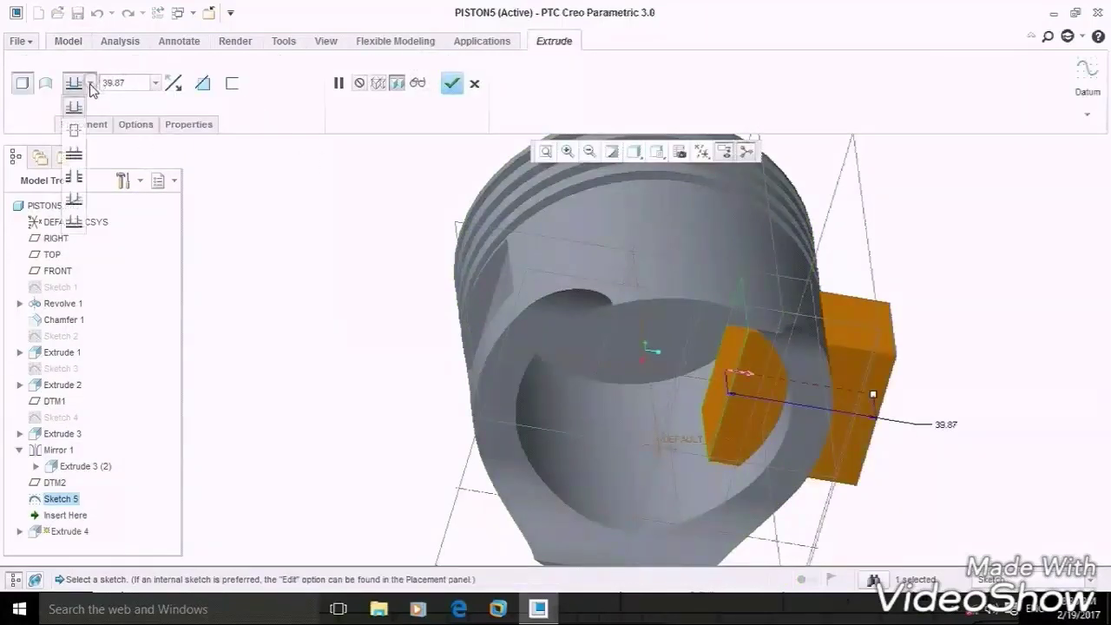
{"action": "left_click", "coordinate": [73, 221]}
{"action": "middle_click_drag", "start_coordinate": [342, 363], "coordinate": [388, 380]}
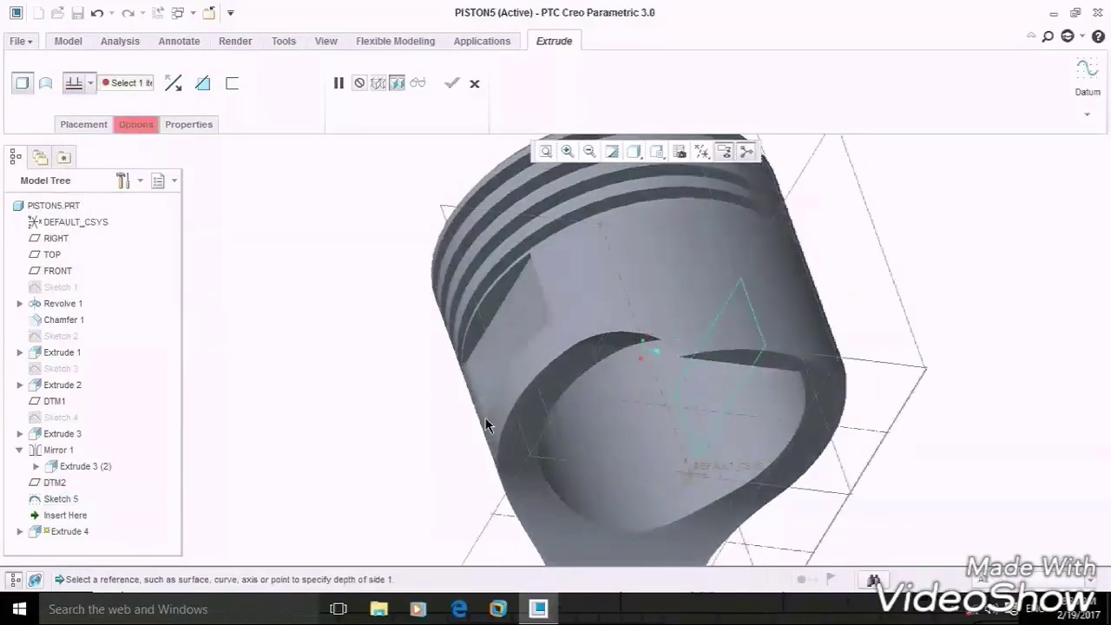
{"action": "left_click", "coordinate": [790, 398]}
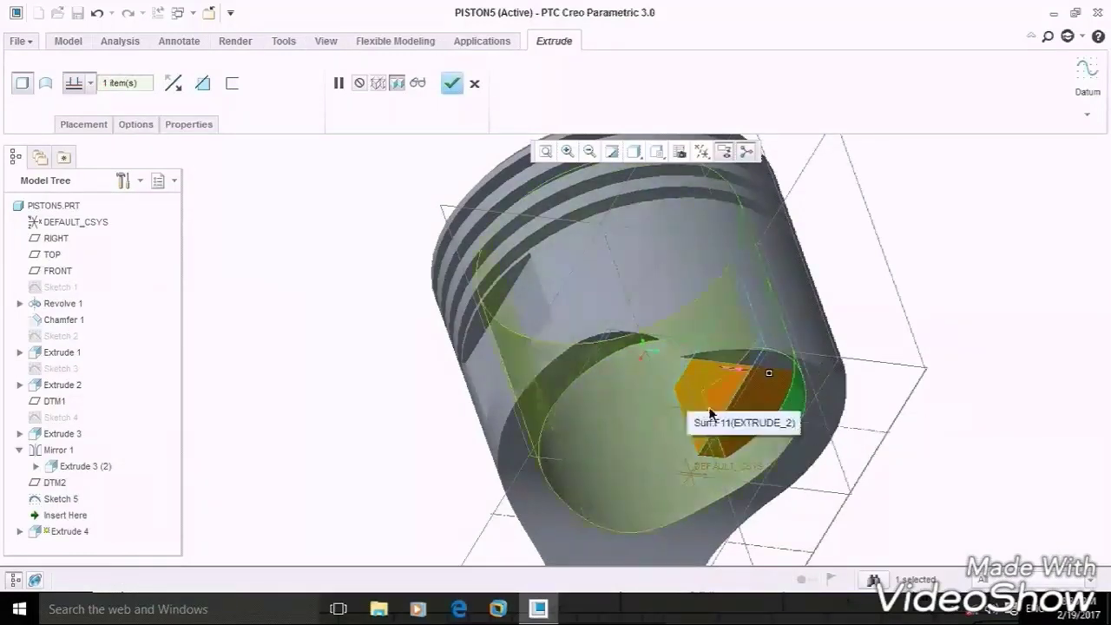
{"action": "left_click", "coordinate": [452, 84]}
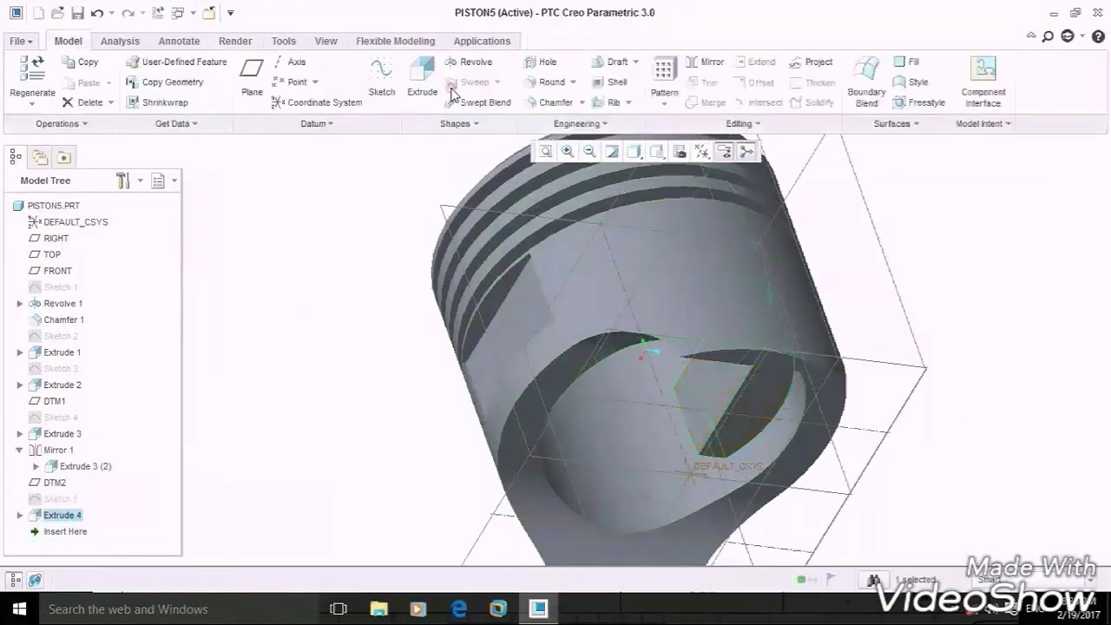
{"action": "middle_click_drag", "start_coordinate": [408, 233], "coordinate": [508, 506]}
Step: Check the R8 round on the piston reference drawing
{"action": "left_click", "coordinate": [540, 611]}
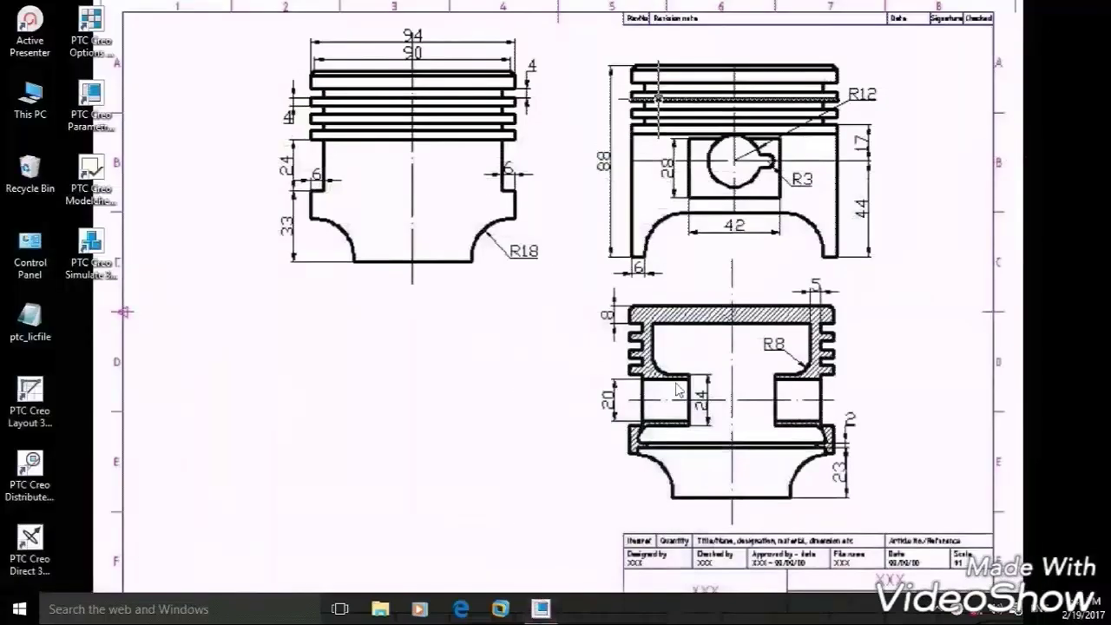
{"action": "left_click_drag", "start_coordinate": [752, 342], "coordinate": [816, 375]}
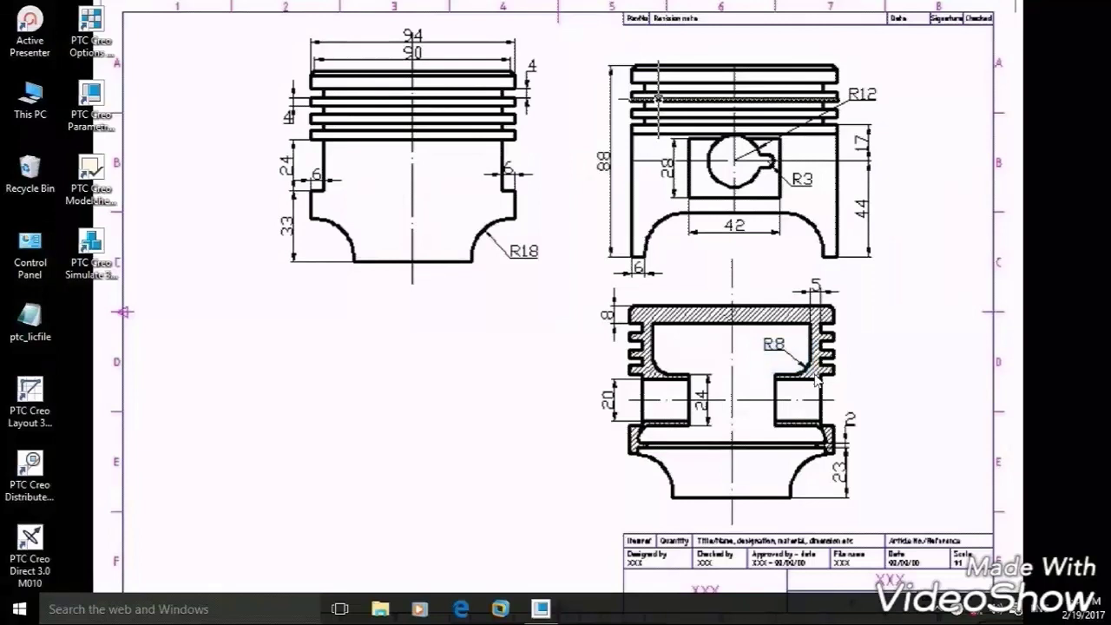
{"action": "left_click", "coordinate": [540, 610]}
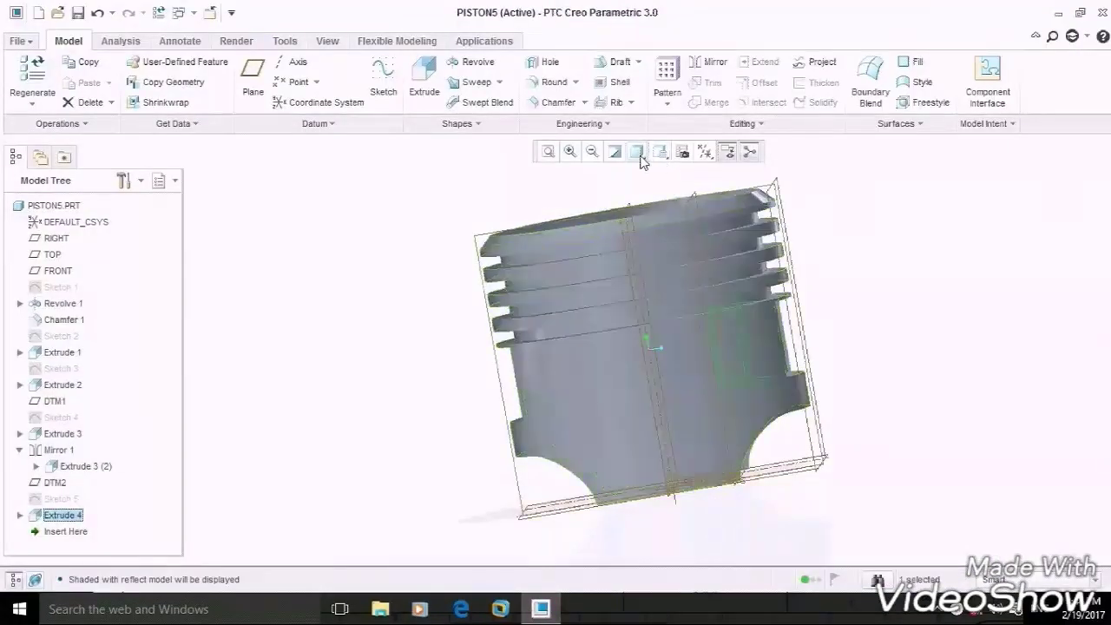
Step: Switch the piston's display style to Wireframe
{"action": "left_click", "coordinate": [636, 152]}
{"action": "left_click", "coordinate": [671, 262]}
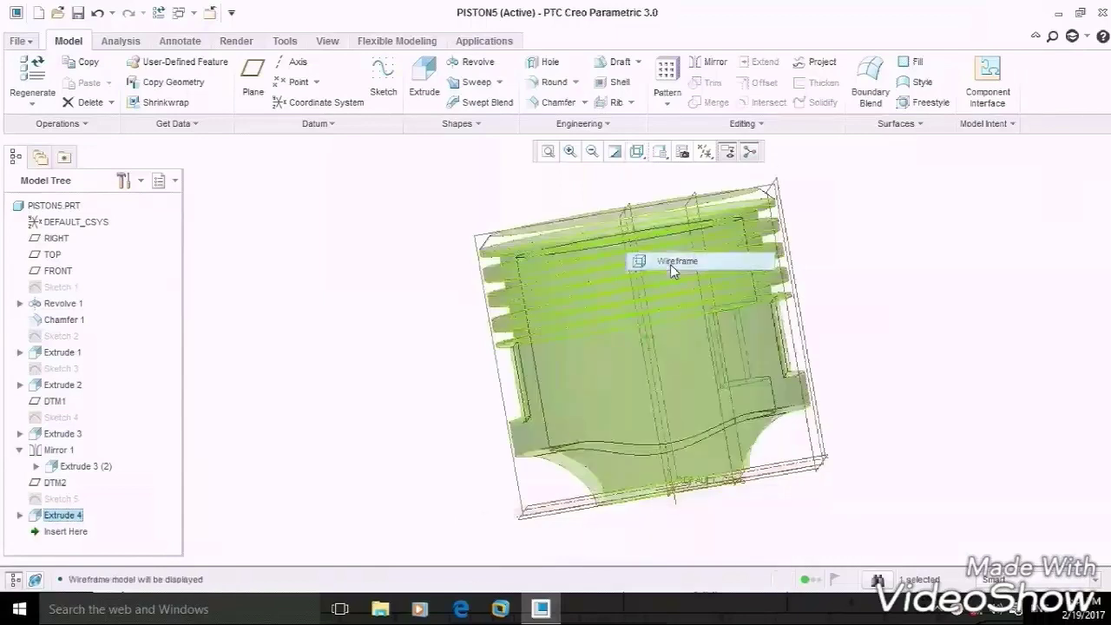
{"action": "left_click", "coordinate": [553, 82]}
Step: Round the pin boss's top edge with a radius of 8
{"action": "left_click", "coordinate": [569, 151]}
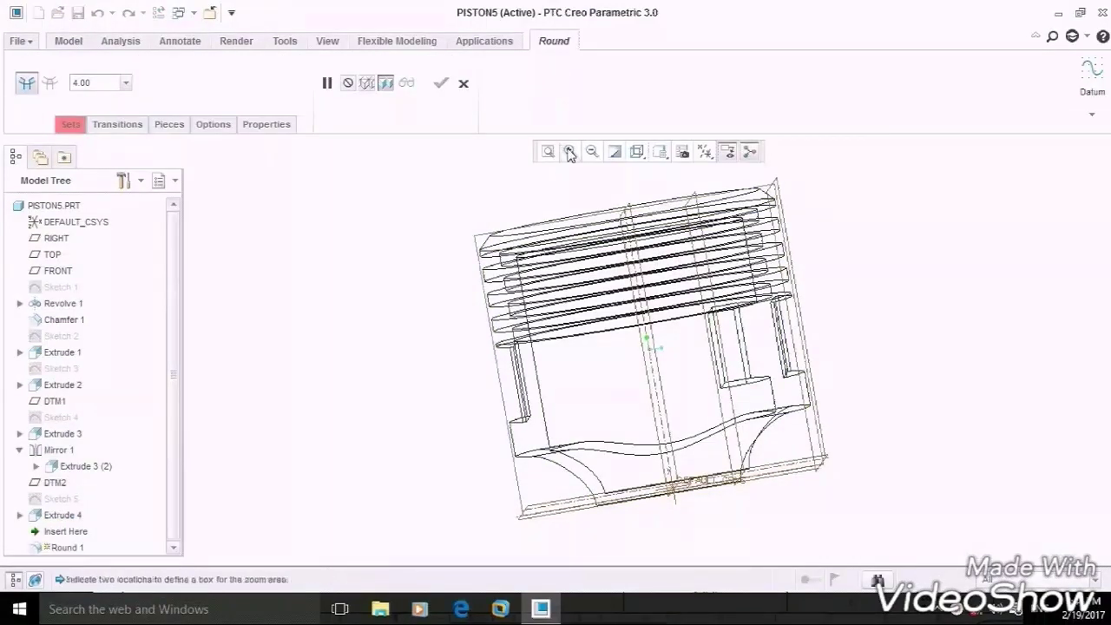
{"action": "left_click", "coordinate": [692, 295]}
{"action": "left_click", "coordinate": [781, 339]}
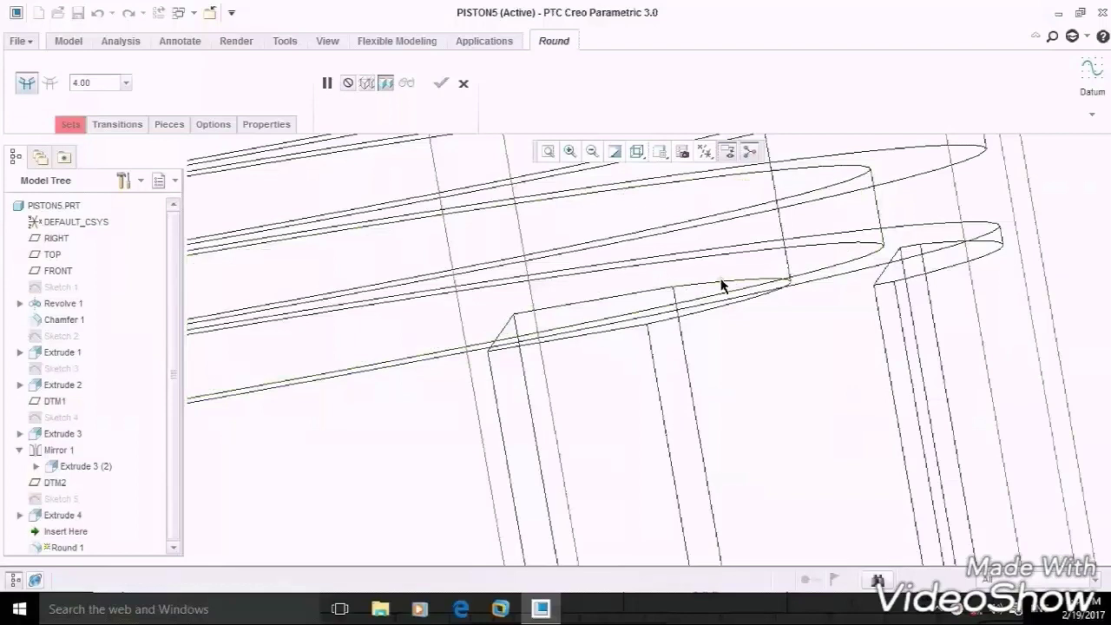
{"action": "left_click", "coordinate": [720, 284]}
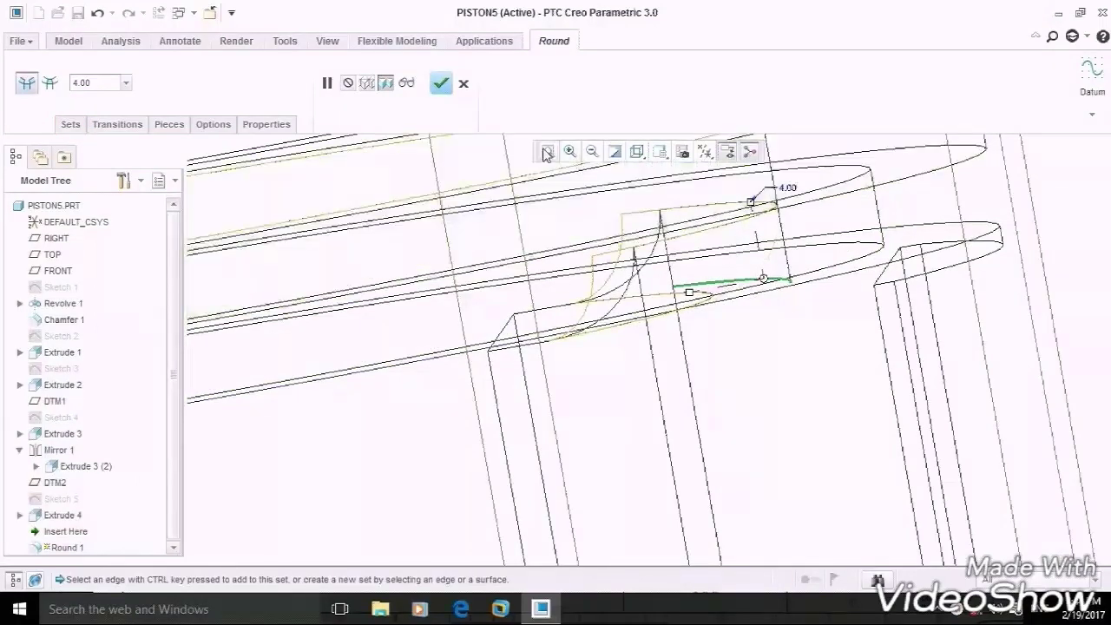
{"action": "left_click", "coordinate": [548, 151]}
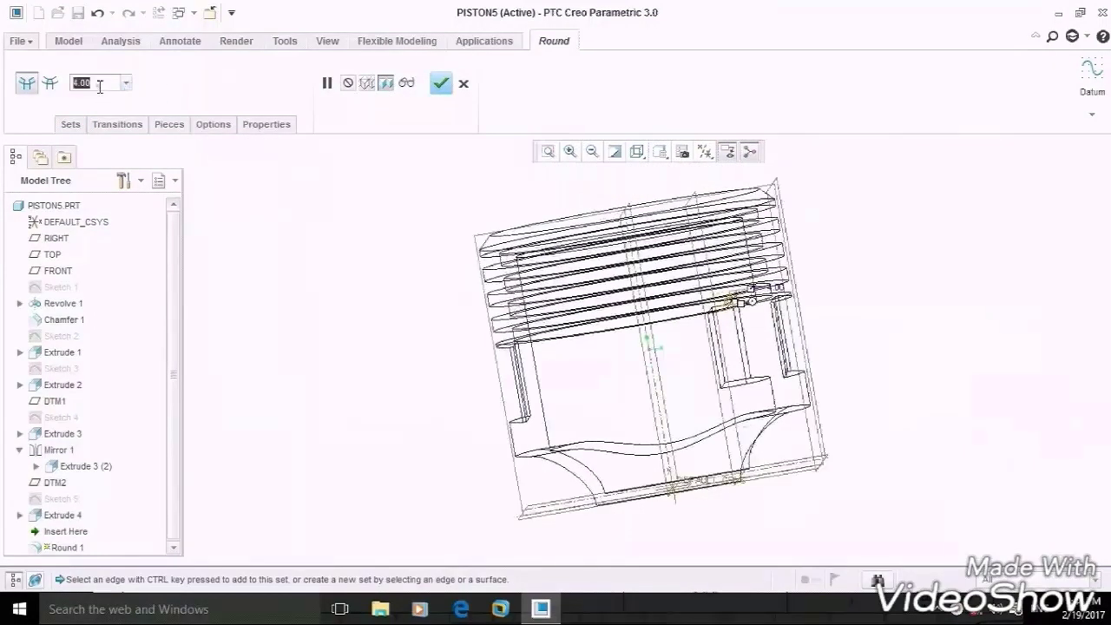
{"action": "type", "text": "8"}
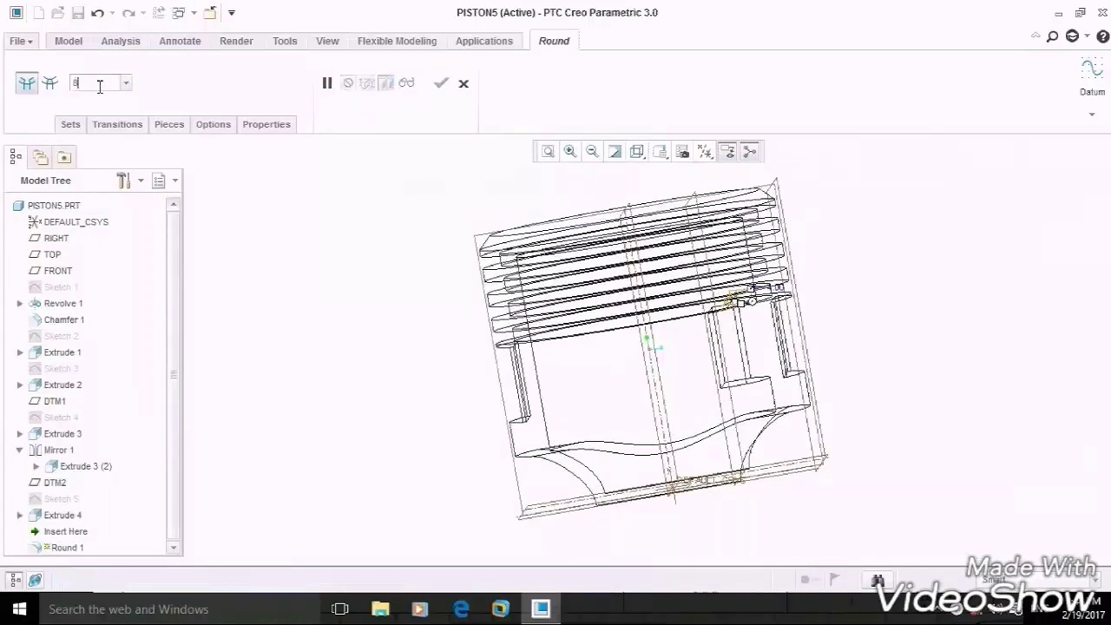
{"action": "key", "text": "Return"}
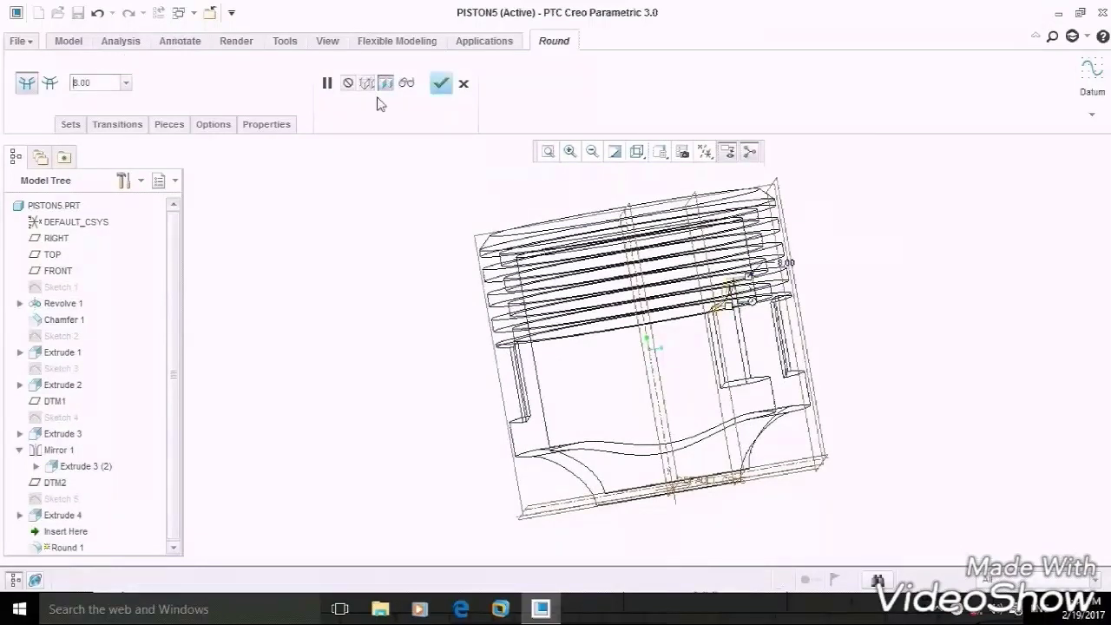
{"action": "left_click", "coordinate": [443, 86]}
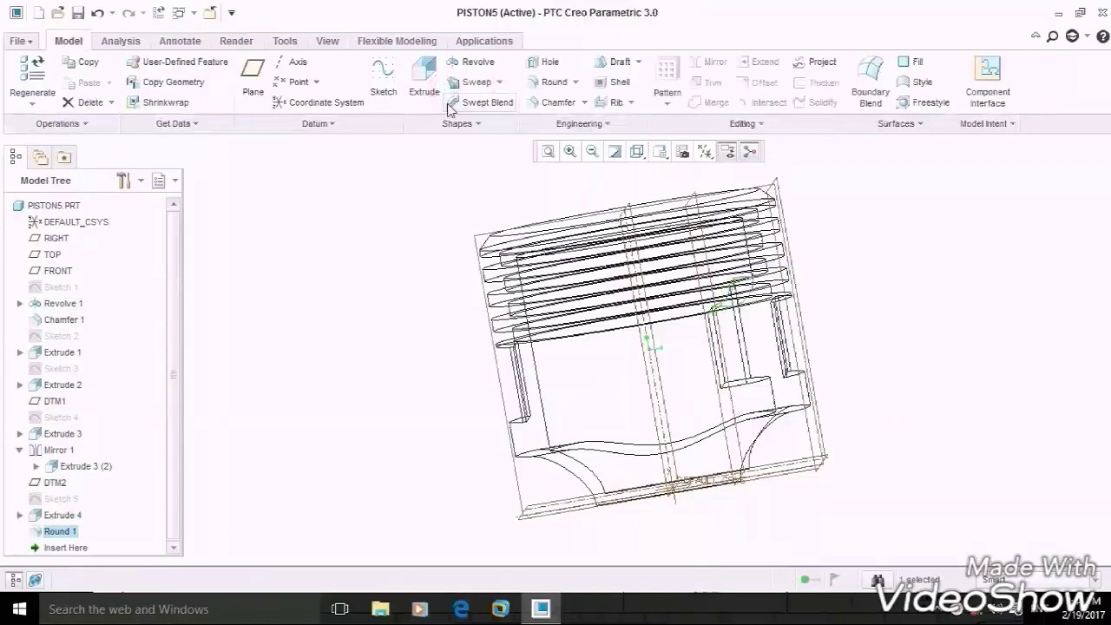
Step: Restore Shading With Reflections and the default orientation, viewing the piston side-on
{"action": "left_click", "coordinate": [638, 154]}
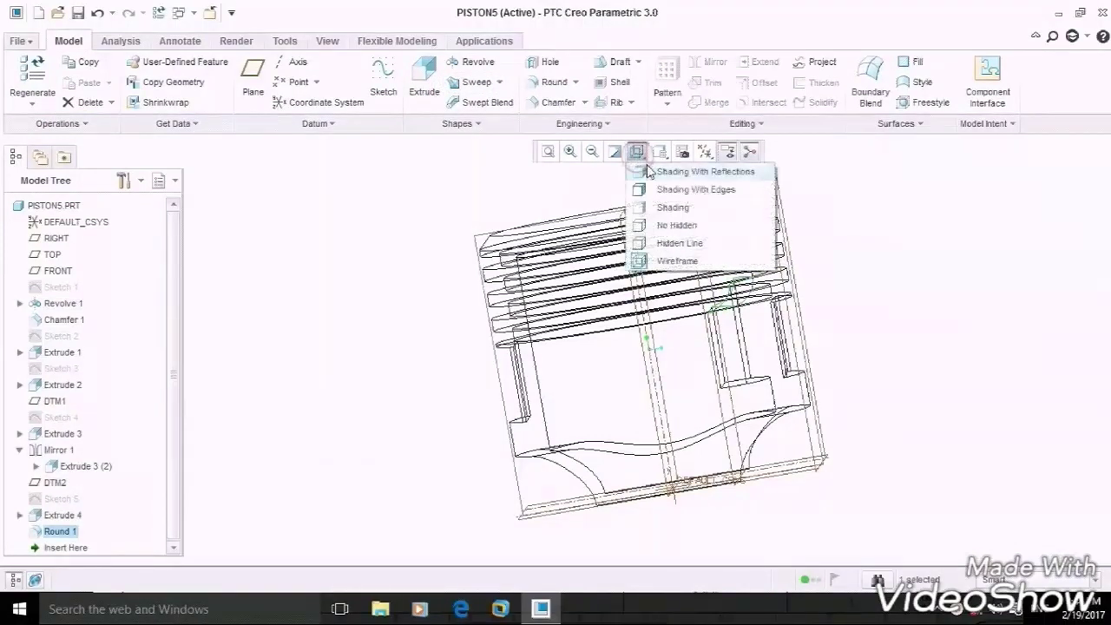
{"action": "left_click", "coordinate": [686, 172]}
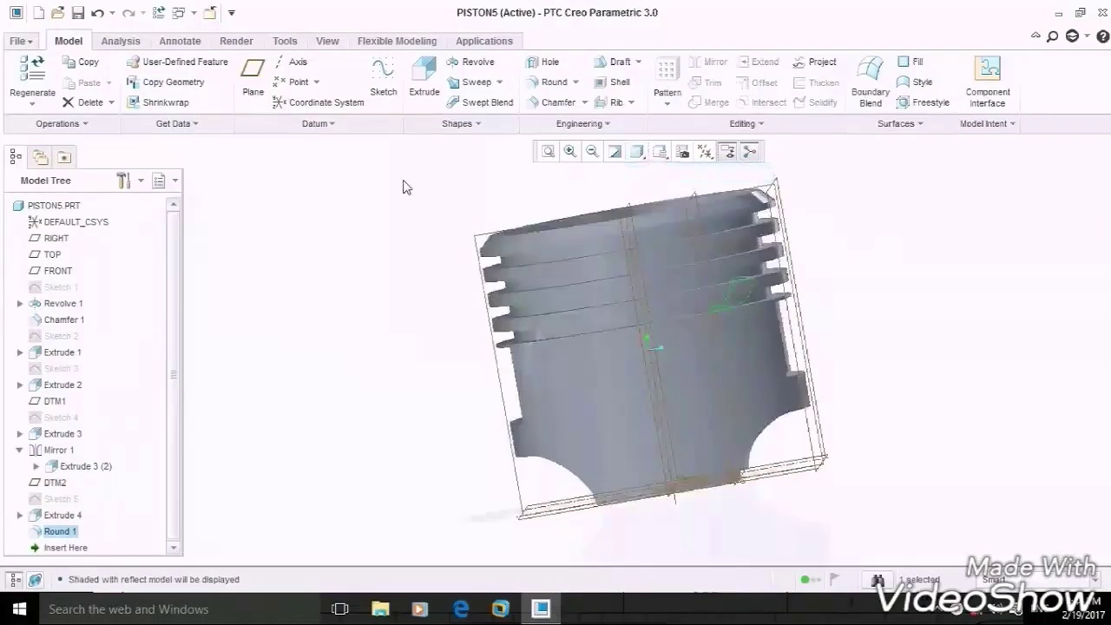
{"action": "key", "text": "ctrl+d"}
{"action": "middle_click_drag", "start_coordinate": [406, 205], "coordinate": [402, 193]}
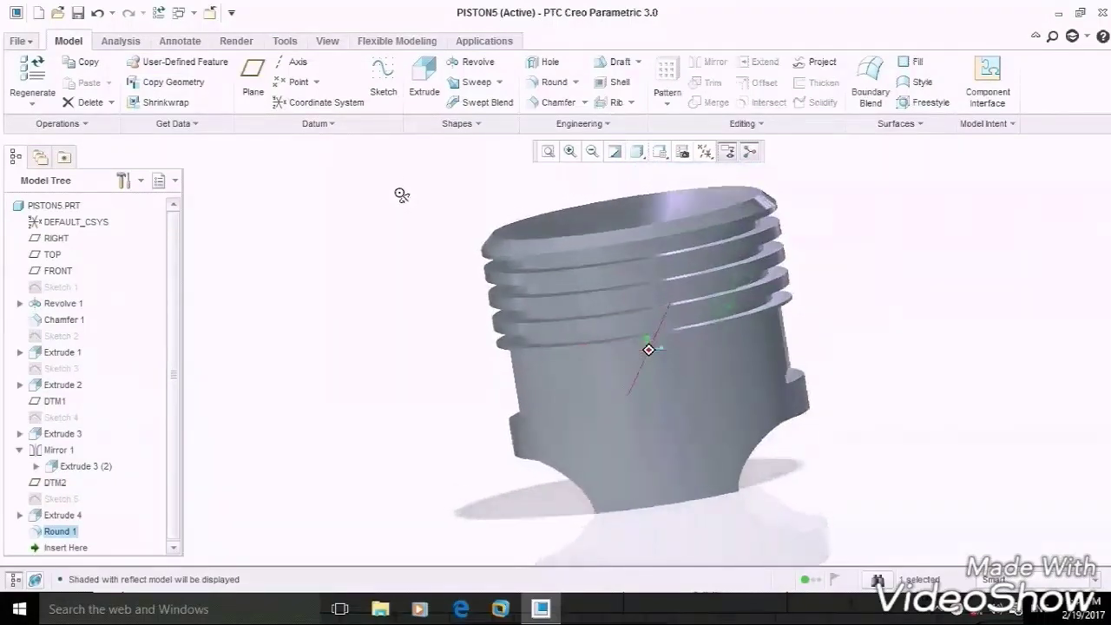
{"action": "left_click", "coordinate": [349, 250]}
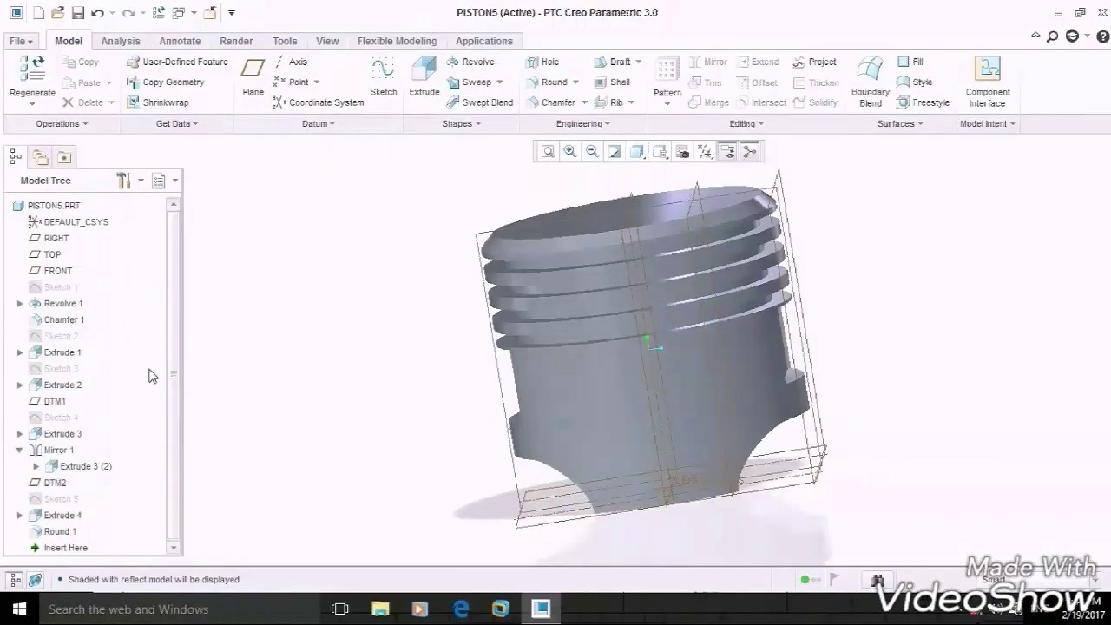
Step: Mirror Extrude 4 and Round 1 across the FRONT plane as Mirror 2
{"action": "left_click", "coordinate": [76, 516]}
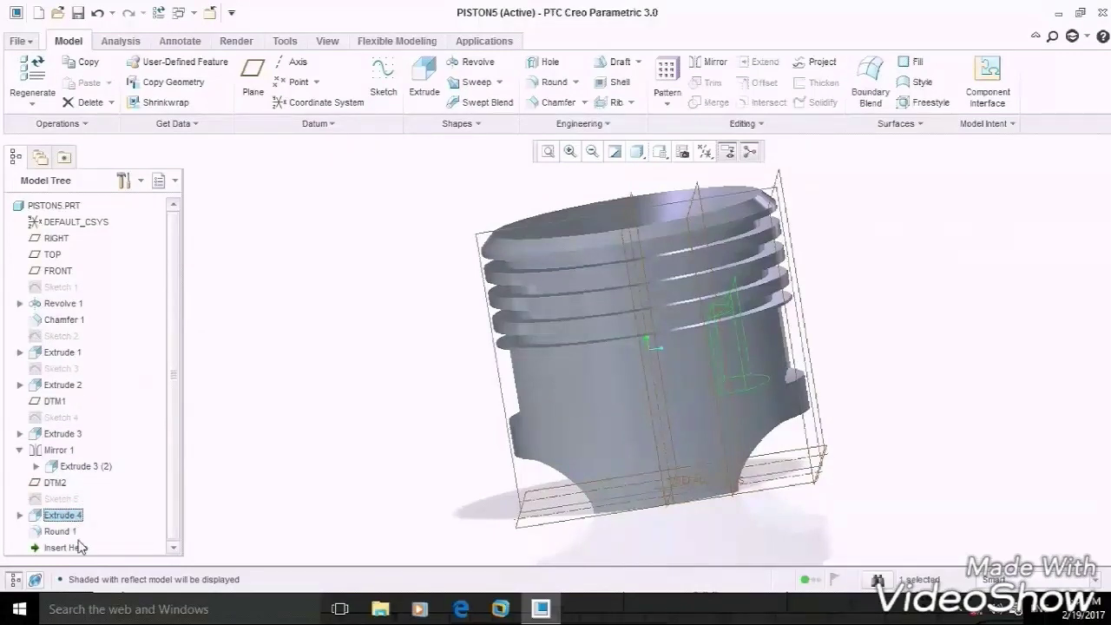
{"action": "left_click", "coordinate": [60, 531], "text": "ctrl"}
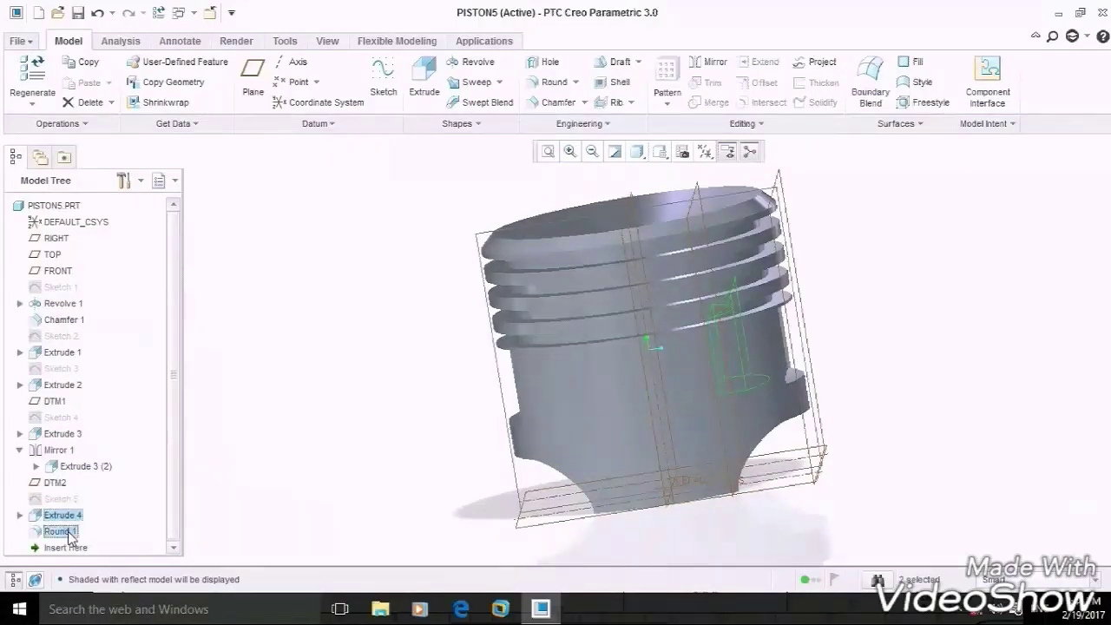
{"action": "left_click", "coordinate": [710, 62]}
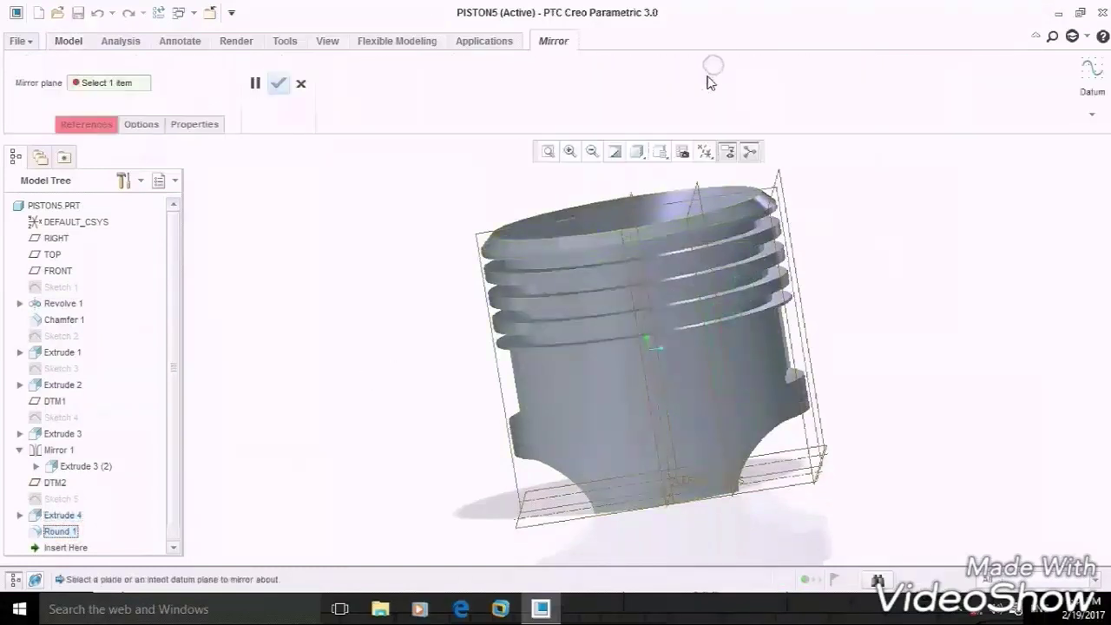
{"action": "left_click", "coordinate": [631, 209]}
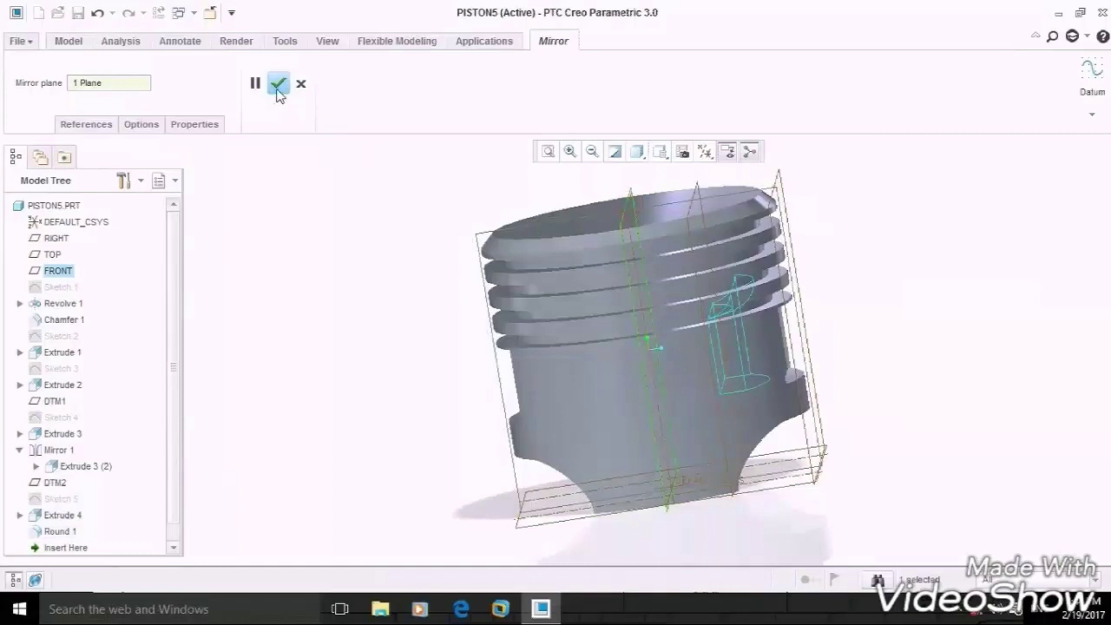
{"action": "left_click", "coordinate": [278, 84]}
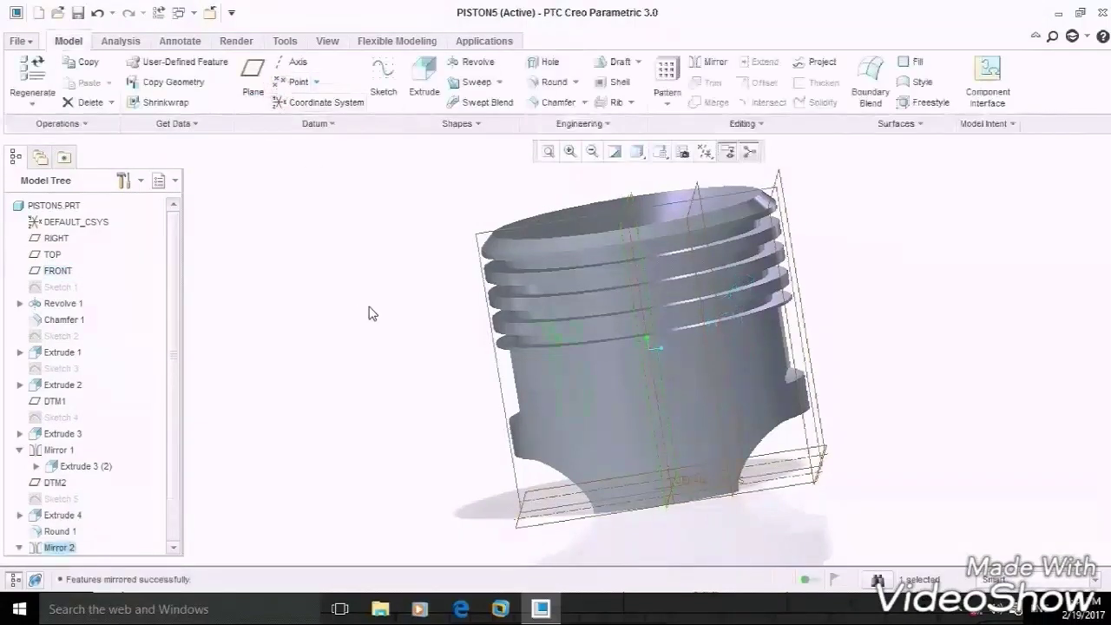
{"action": "middle_click_drag", "start_coordinate": [368, 317], "coordinate": [449, 402]}
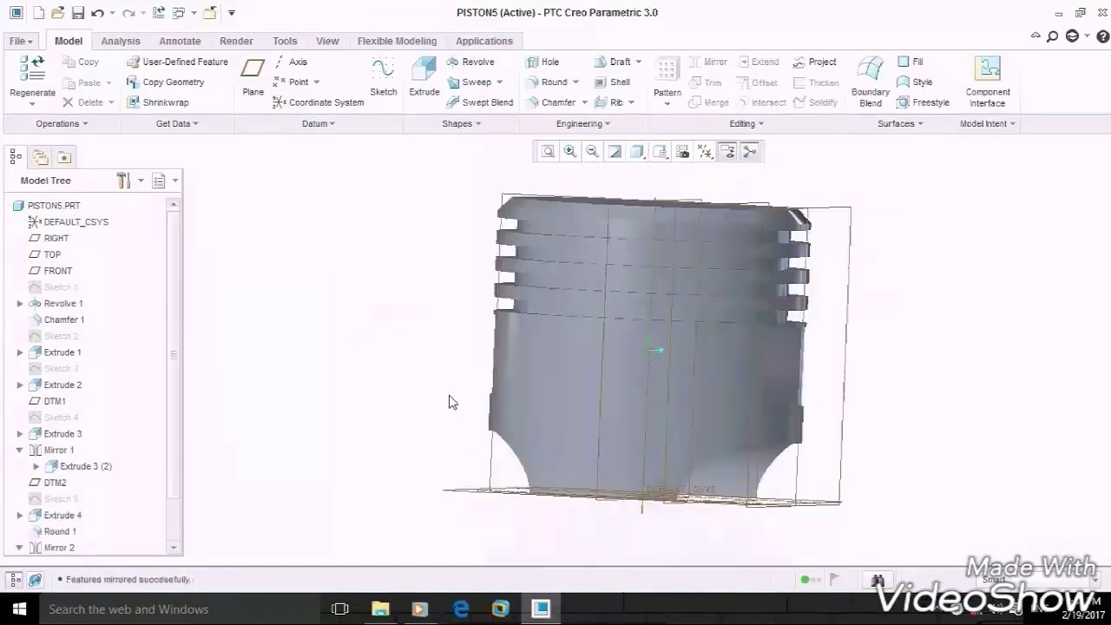
{"action": "mouse_move", "coordinate": [439, 355]}
{"action": "middle_mouse_down"}
{"action": "mouse_move", "coordinate": [415, 377]}
{"action": "mouse_move", "coordinate": [434, 369]}
{"action": "middle_mouse_up"}
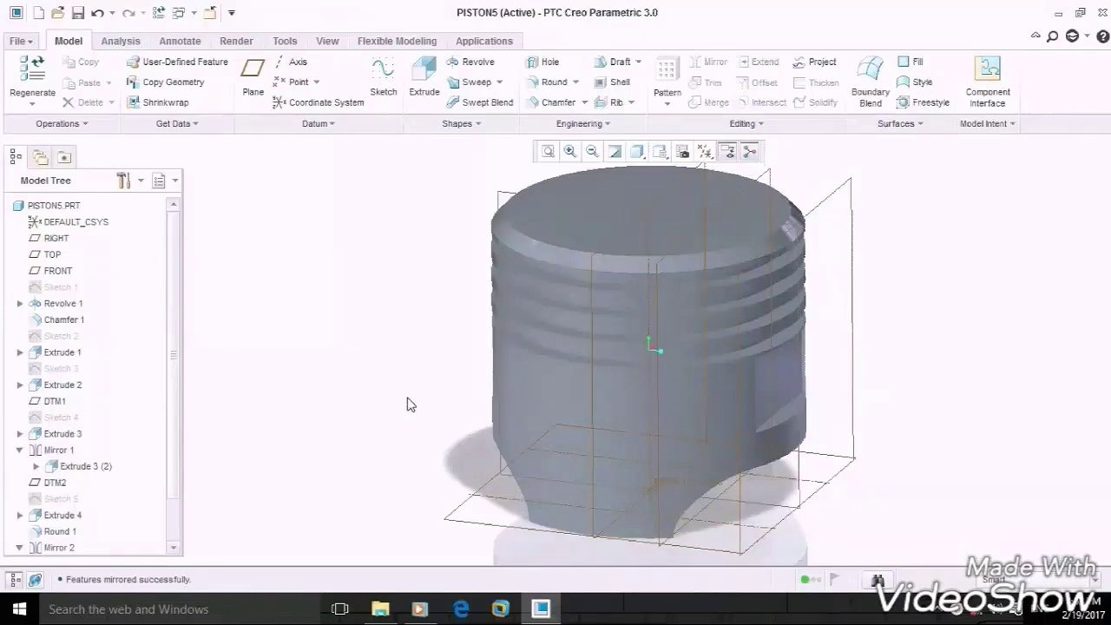
{"action": "left_click", "coordinate": [608, 235]}
{"action": "left_click", "coordinate": [68, 273]}
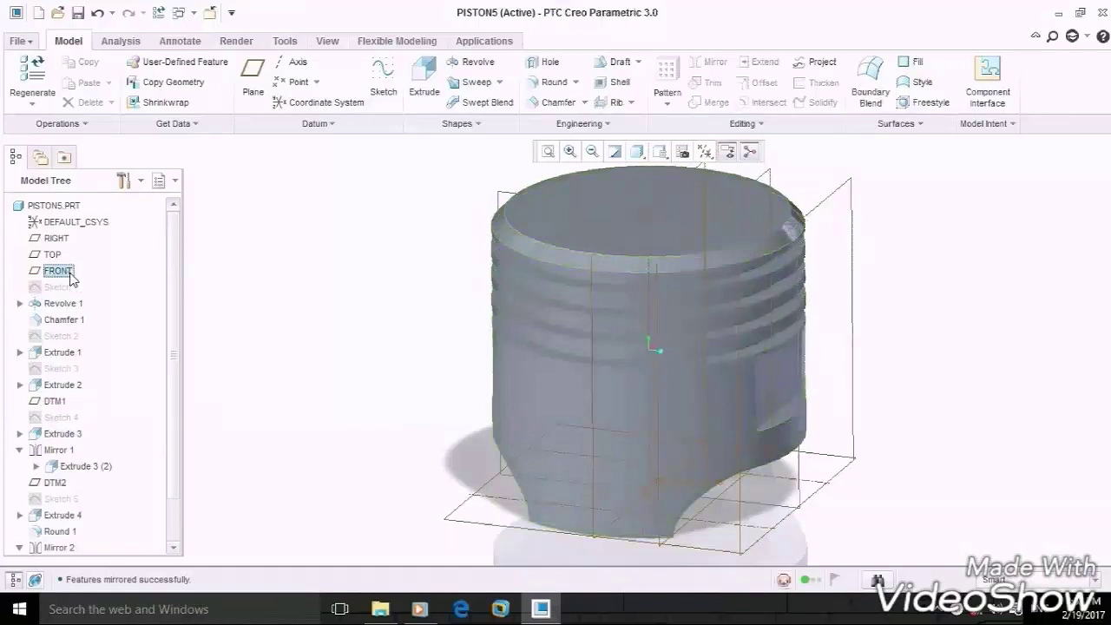
Step: Sketch on FRONT a horizontal centerline 44 above the piston base
{"action": "left_click", "coordinate": [379, 71]}
{"action": "left_click", "coordinate": [705, 152]}
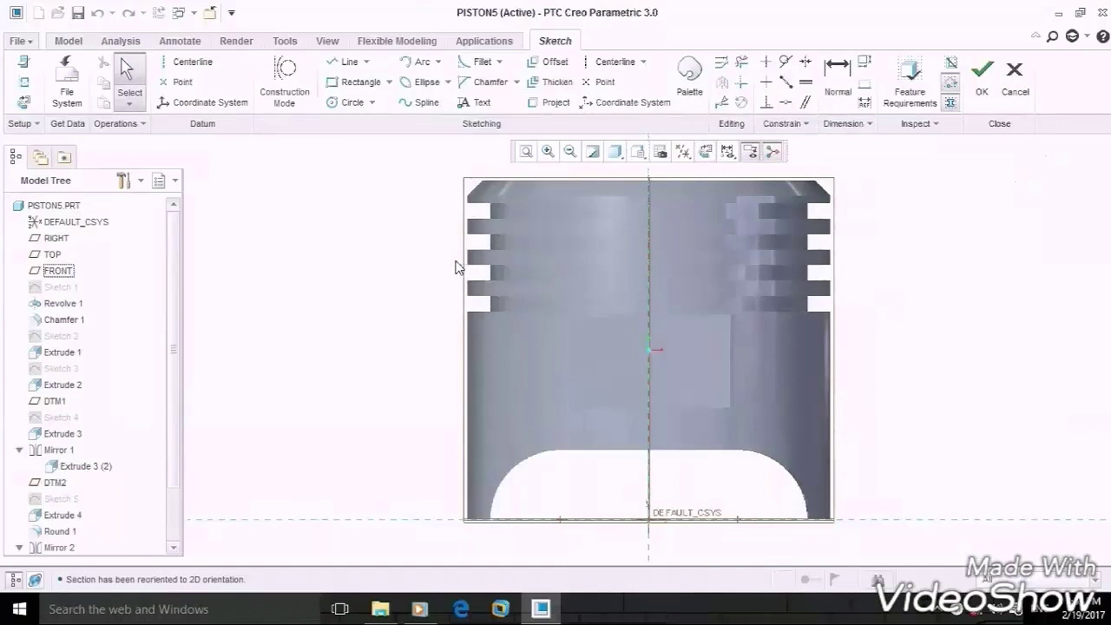
{"action": "left_click", "coordinate": [612, 62]}
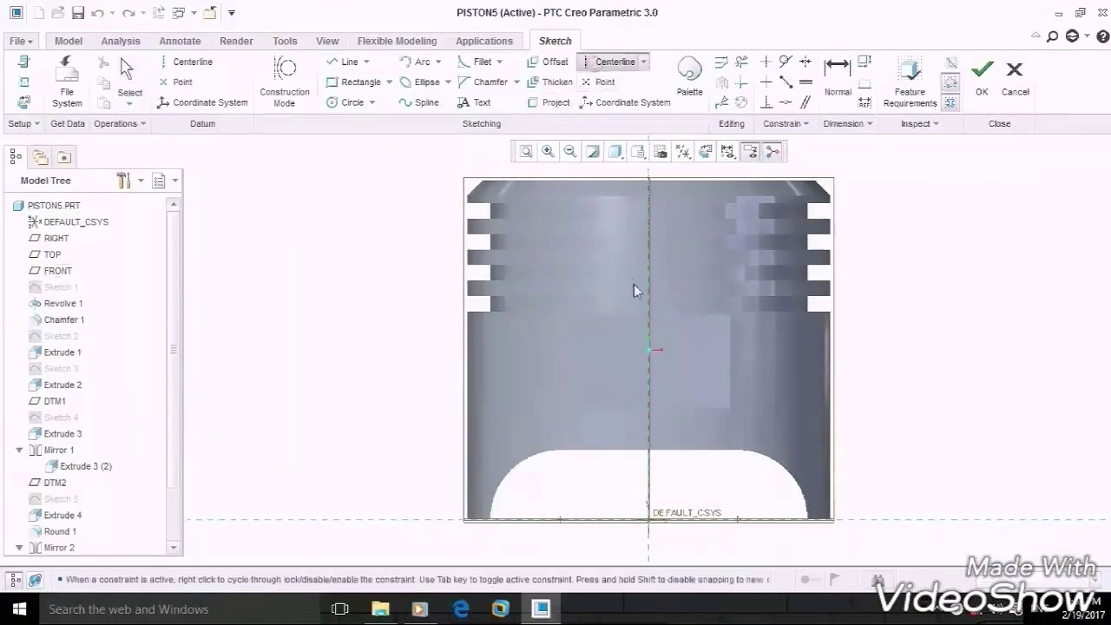
{"action": "left_click", "coordinate": [648, 334]}
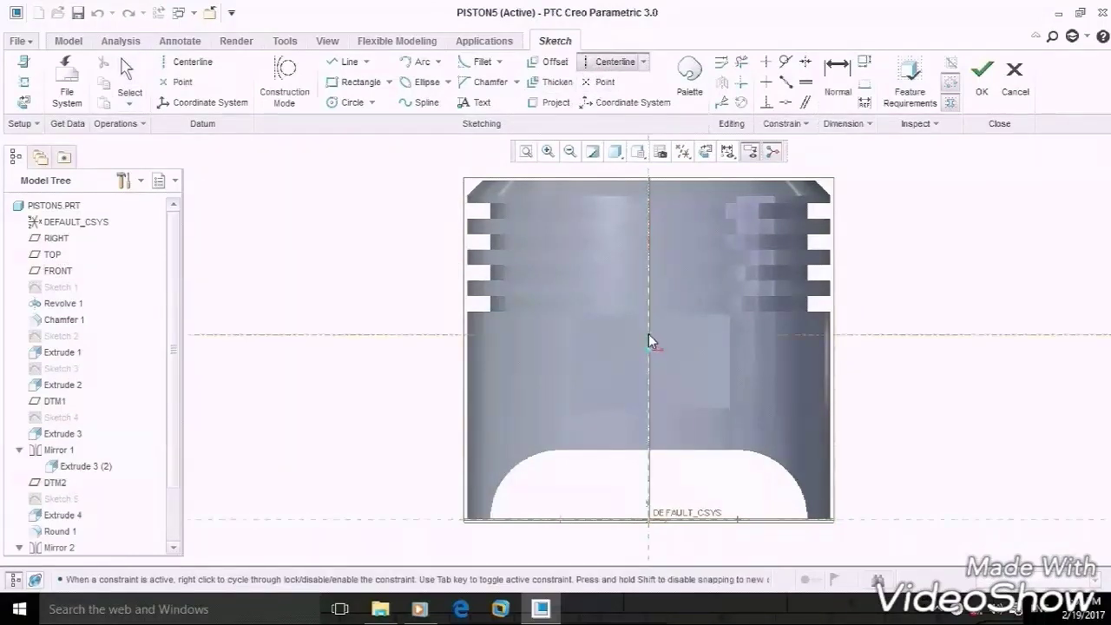
{"action": "middle_click", "coordinate": [913, 440]}
{"action": "left_click_drag", "start_coordinate": [770, 423], "coordinate": [908, 429]}
{"action": "double_click", "coordinate": [908, 429]}
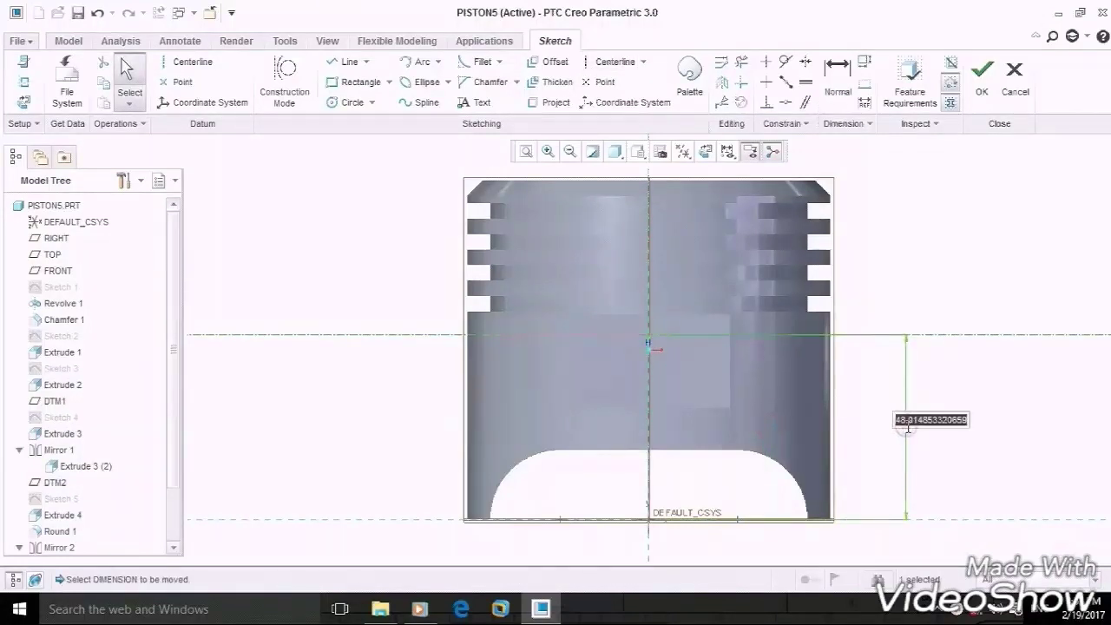
{"action": "type", "text": "44"}
{"action": "key", "text": "Return"}
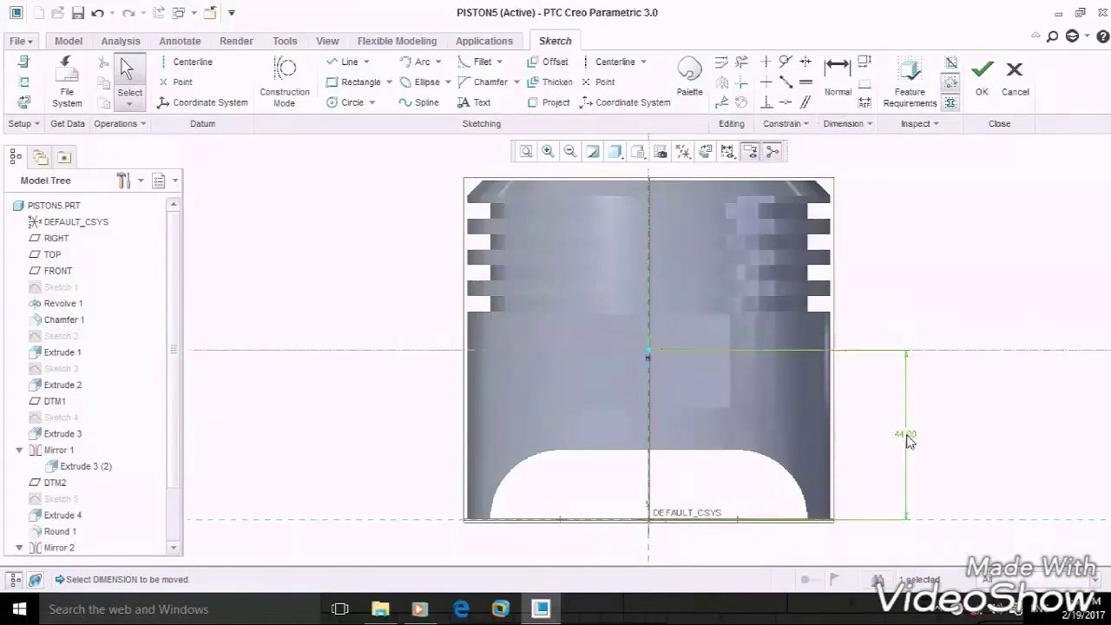
Step: Draw a diameter 20 circle on the centerline intersection and finish the sketch
{"action": "left_click", "coordinate": [348, 103]}
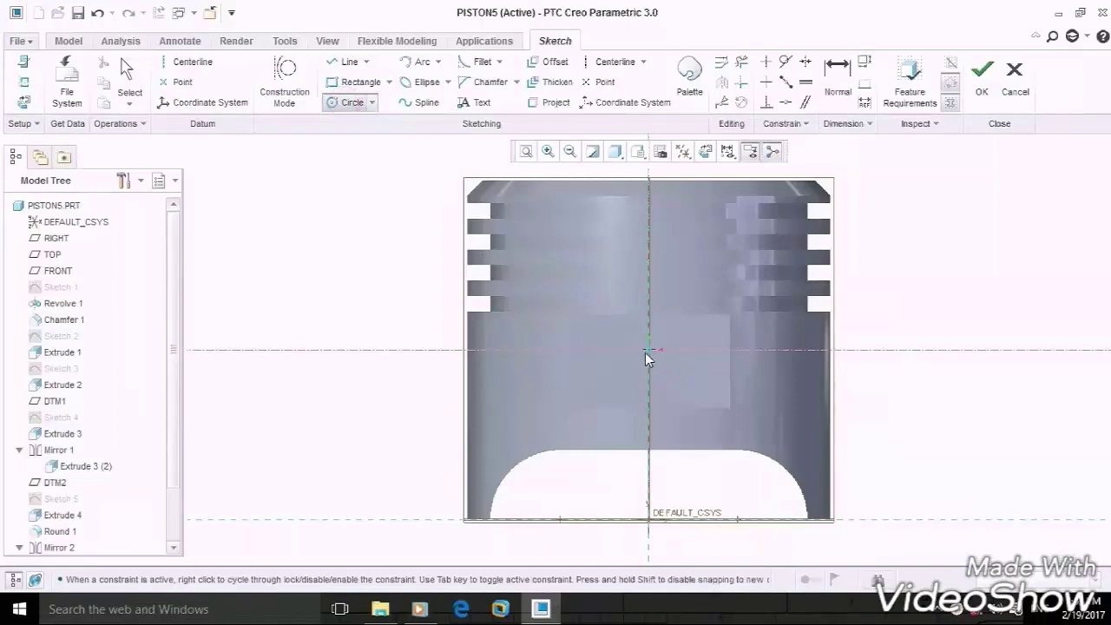
{"action": "left_click", "coordinate": [671, 363]}
{"action": "middle_click", "coordinate": [898, 300]}
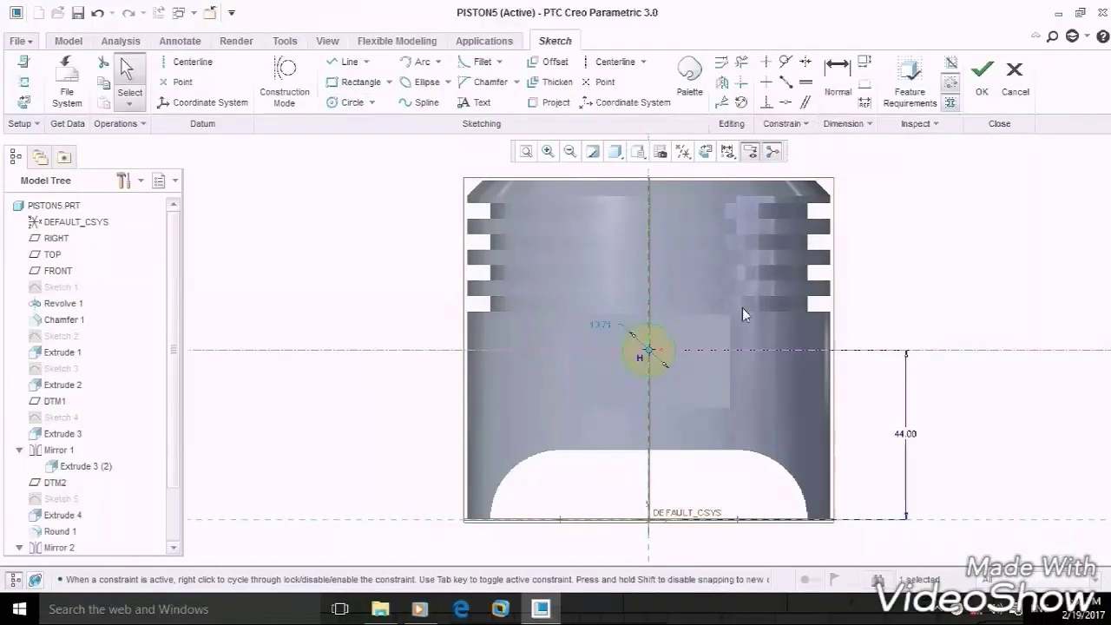
{"action": "double_click", "coordinate": [609, 323]}
{"action": "type", "text": "20"}
{"action": "key", "text": "Return"}
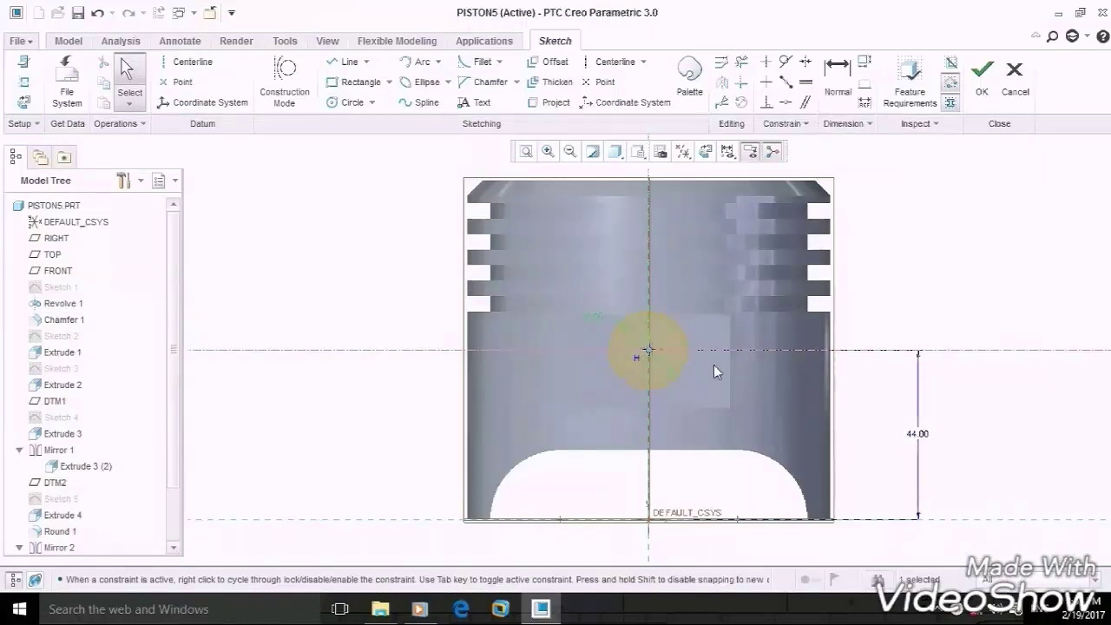
{"action": "left_click", "coordinate": [982, 76]}
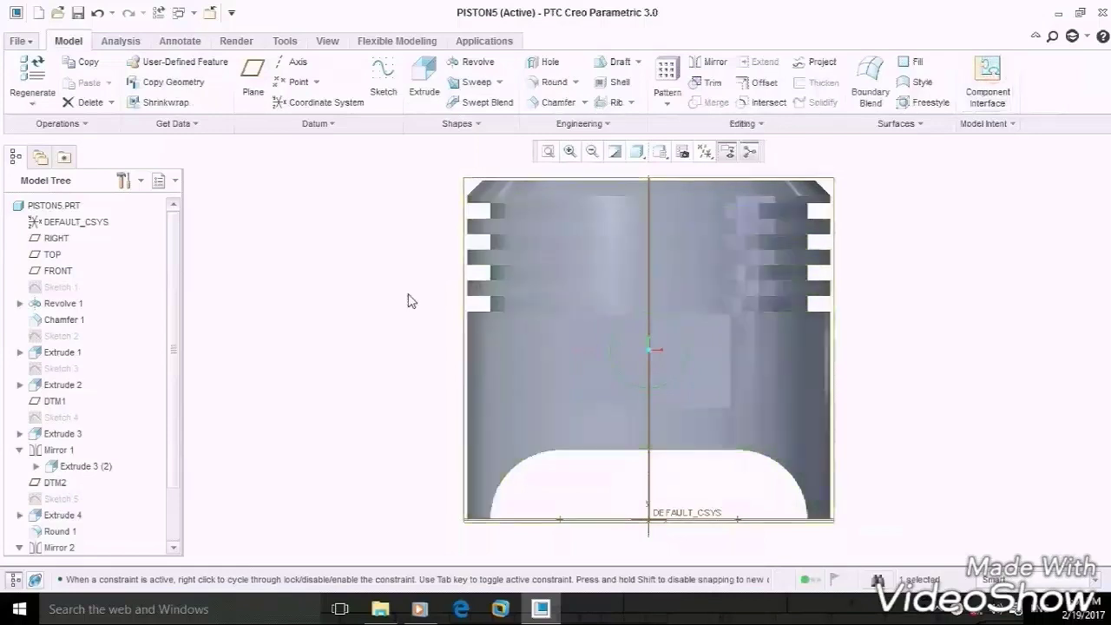
{"action": "key", "text": "ctrl+d"}
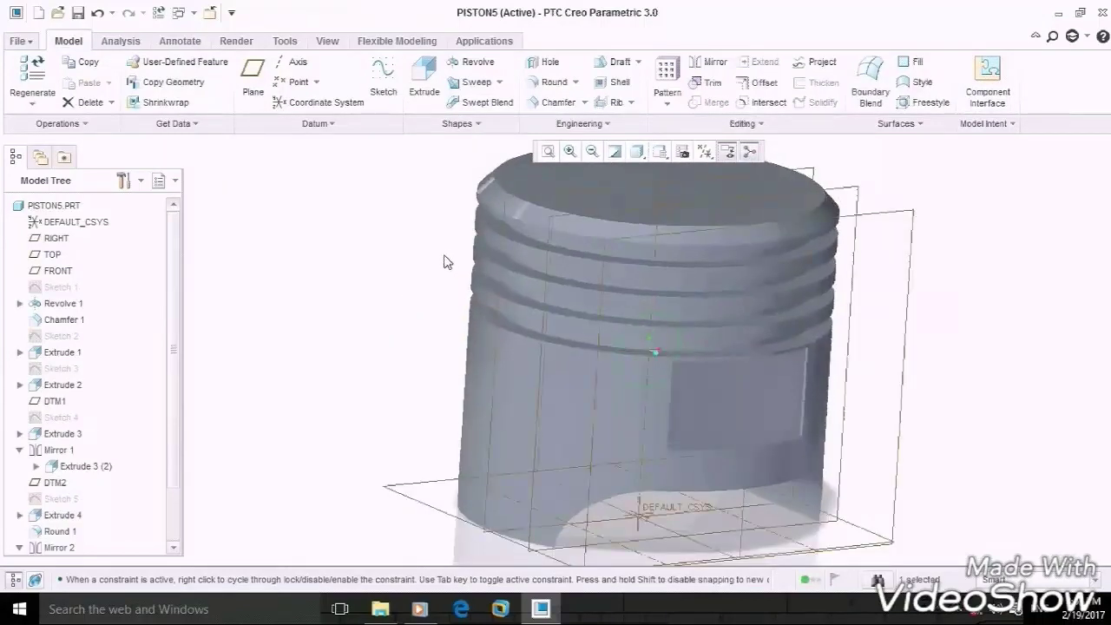
Step: Cut the circle symmetrically 107.80 deep to bore the pin hole through both bosses
{"action": "left_click", "coordinate": [425, 87]}
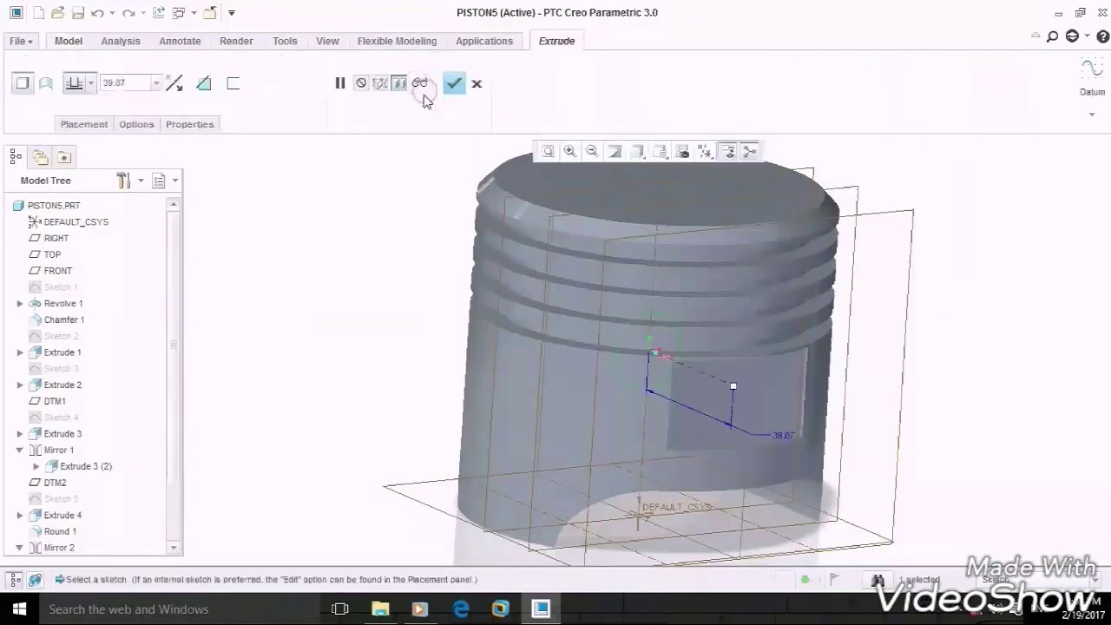
{"action": "left_click", "coordinate": [91, 83]}
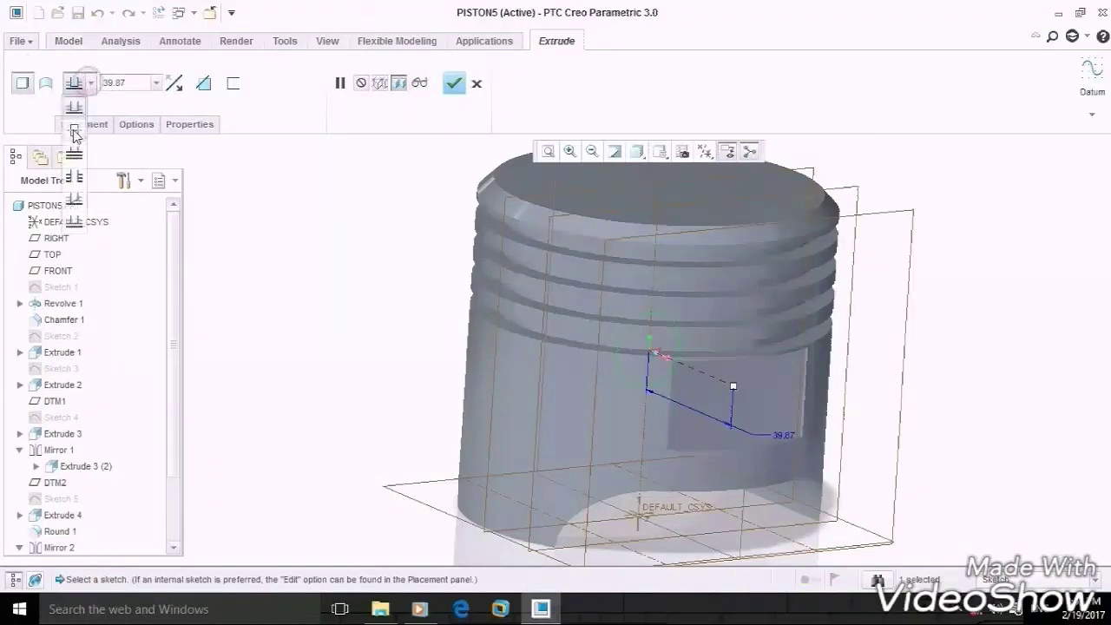
{"action": "left_click", "coordinate": [80, 126]}
{"action": "mouse_move", "coordinate": [474, 352]}
{"action": "middle_mouse_down"}
{"action": "mouse_move", "coordinate": [372, 325]}
{"action": "mouse_move", "coordinate": [390, 315]}
{"action": "mouse_move", "coordinate": [413, 337]}
{"action": "middle_mouse_up"}
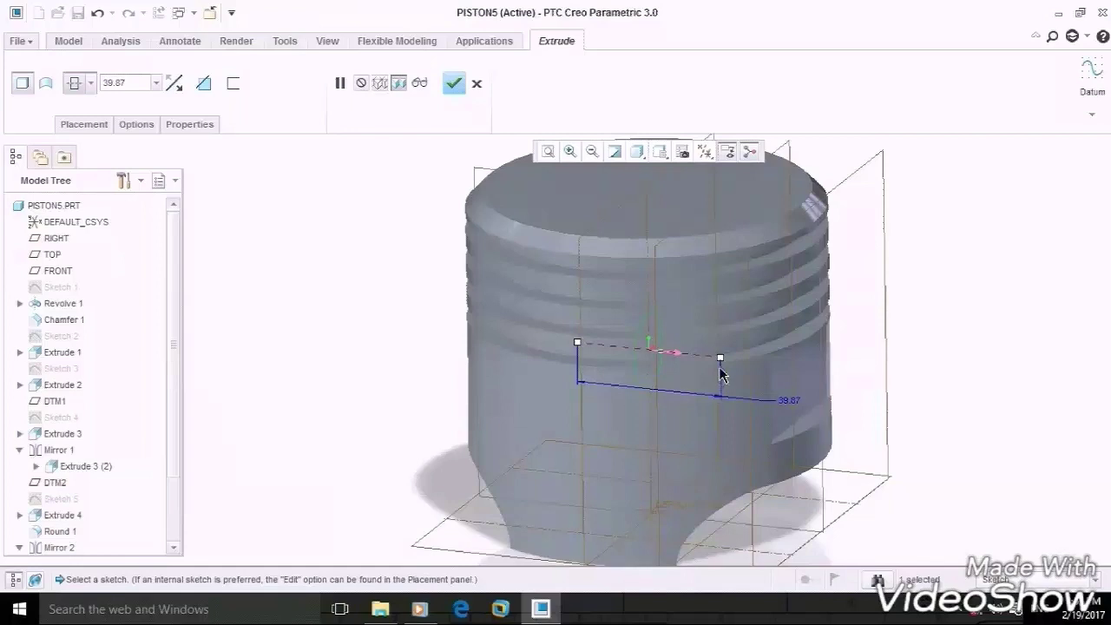
{"action": "left_click_drag", "start_coordinate": [720, 360], "coordinate": [842, 405]}
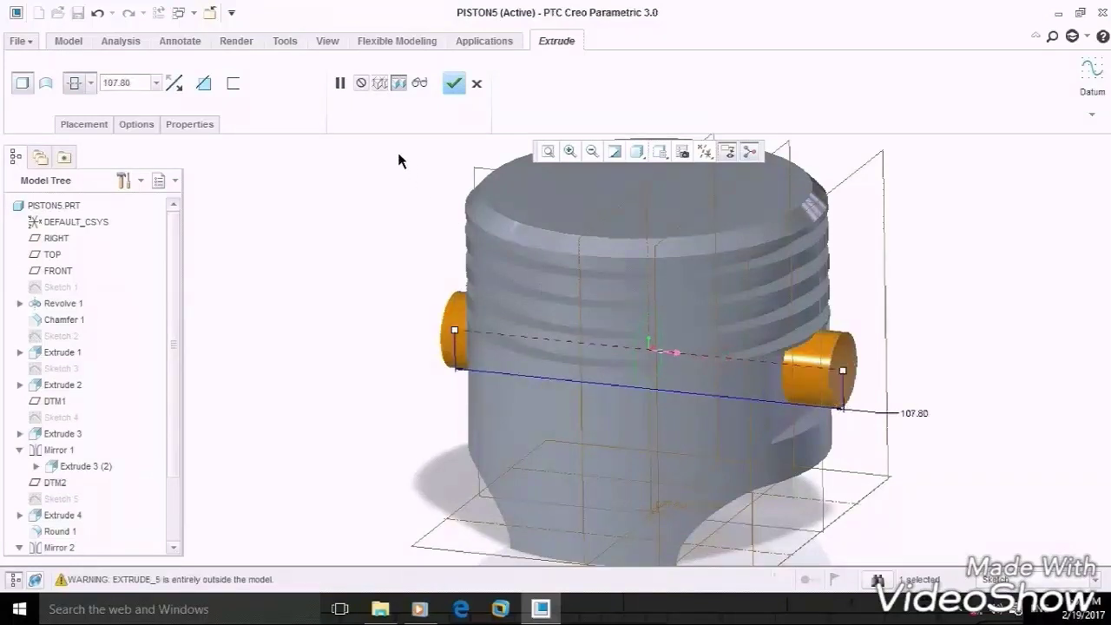
{"action": "left_click", "coordinate": [203, 83]}
{"action": "middle_click_drag", "start_coordinate": [278, 314], "coordinate": [402, 203]}
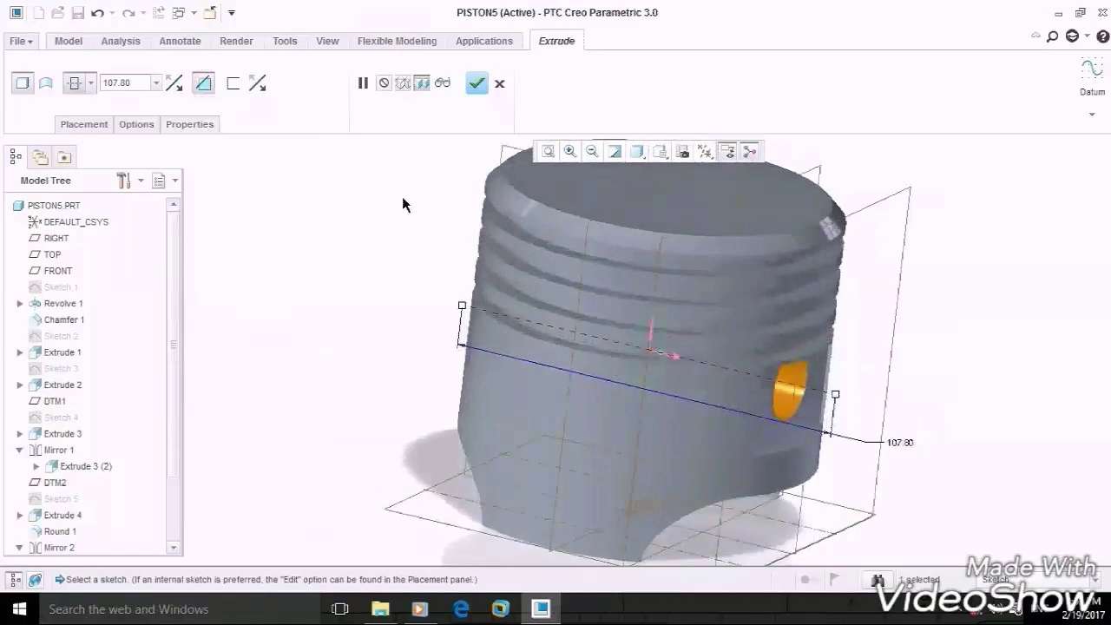
{"action": "left_click", "coordinate": [480, 83]}
{"action": "middle_click_drag", "start_coordinate": [402, 325], "coordinate": [429, 270]}
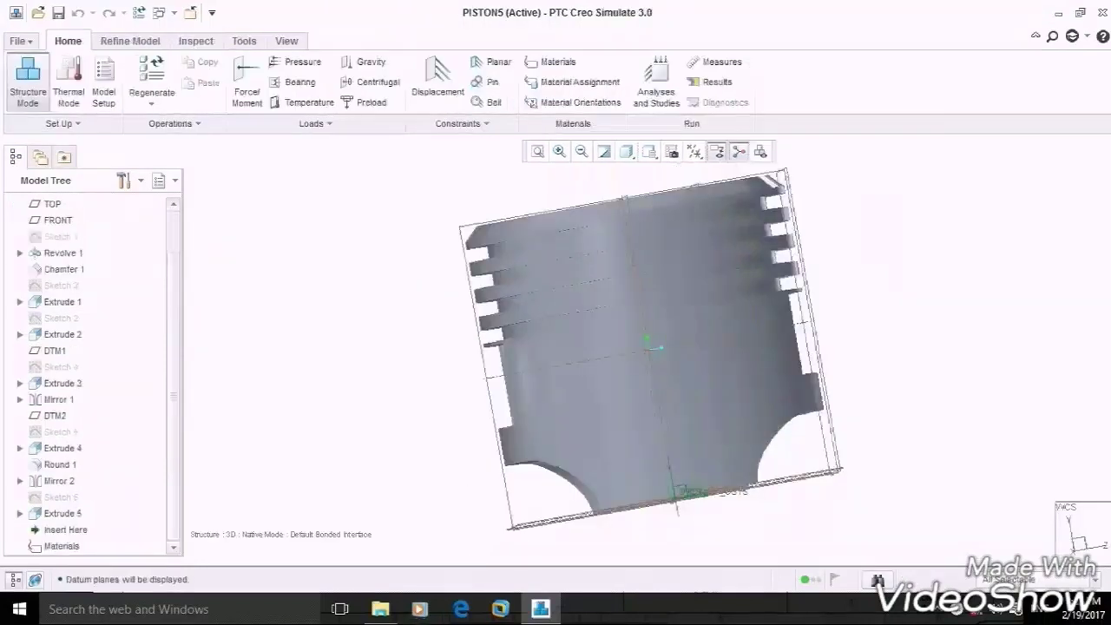
Step: Orbit the finished PISTON5 in Creo Simulate and compare it against the reference drawing image
{"action": "mouse_move", "coordinate": [345, 314]}
{"action": "middle_mouse_down"}
{"action": "mouse_move", "coordinate": [415, 292]}
{"action": "mouse_move", "coordinate": [279, 323]}
{"action": "mouse_move", "coordinate": [273, 292]}
{"action": "mouse_move", "coordinate": [355, 283]}
{"action": "mouse_move", "coordinate": [343, 265]}
{"action": "mouse_move", "coordinate": [327, 307]}
{"action": "middle_mouse_up"}
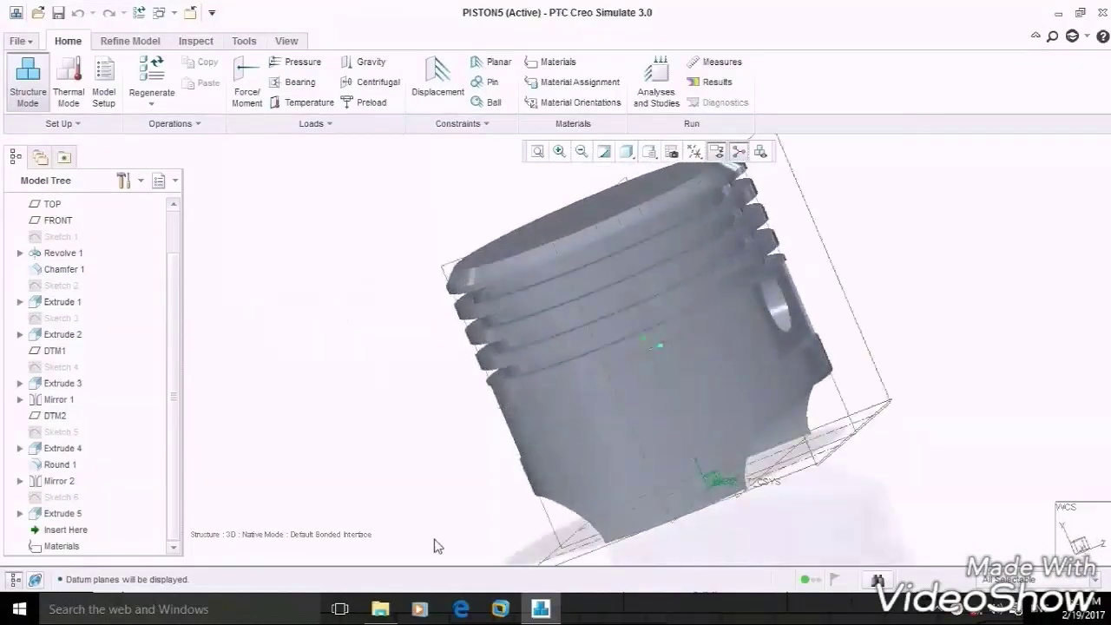
{"action": "left_click", "coordinate": [540, 609]}
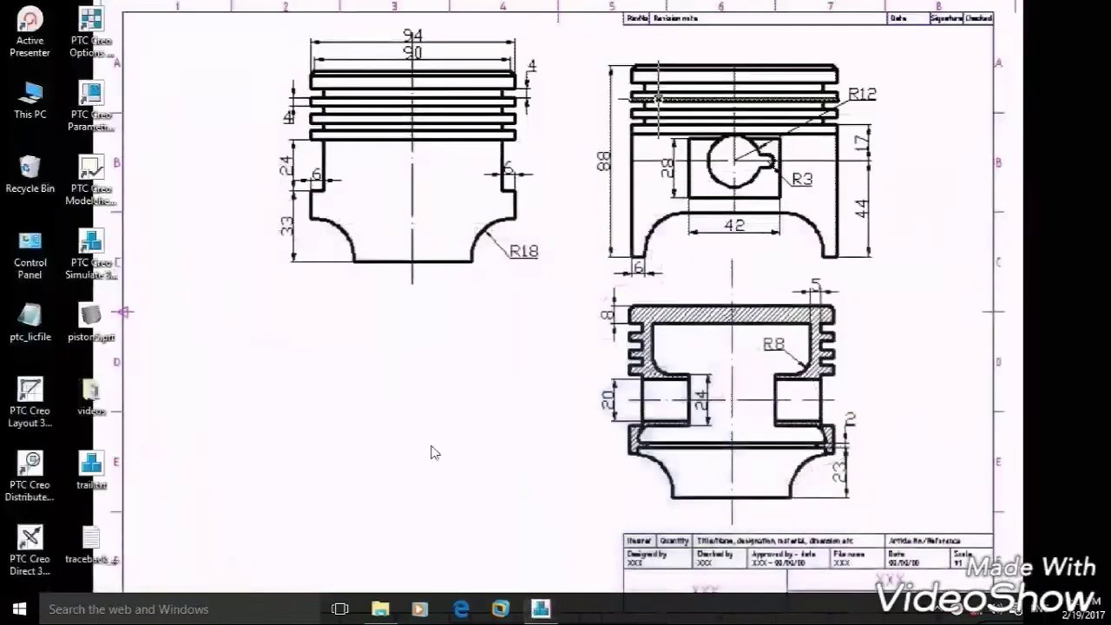
{"action": "mouse_move", "coordinate": [222, 37]}
{"action": "left_mouse_down"}
{"action": "mouse_move", "coordinate": [500, 174]}
{"action": "mouse_move", "coordinate": [979, 565]}
{"action": "mouse_move", "coordinate": [924, 524]}
{"action": "left_mouse_up"}
{"action": "left_click", "coordinate": [540, 609]}
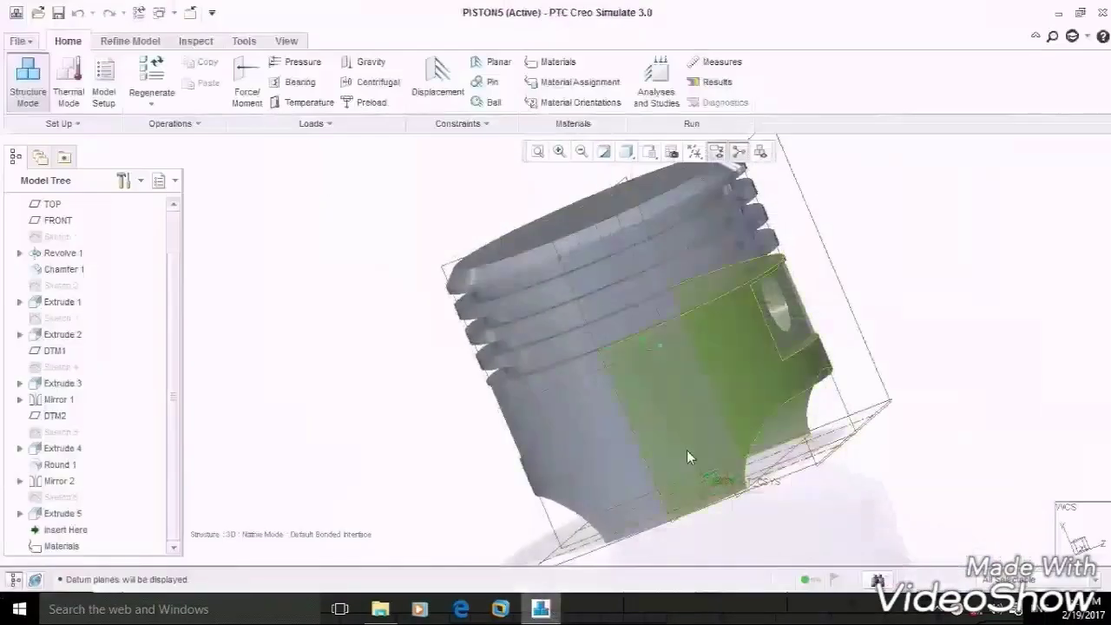